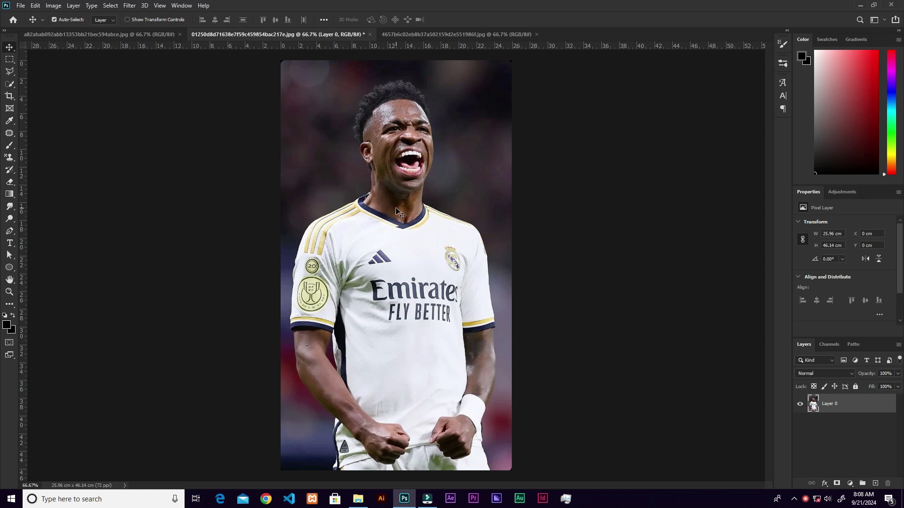
Select the player with Select Subject, cut him onto a new layer, and check the separation from the background.
{"action": "left_click", "coordinate": [10, 84]}
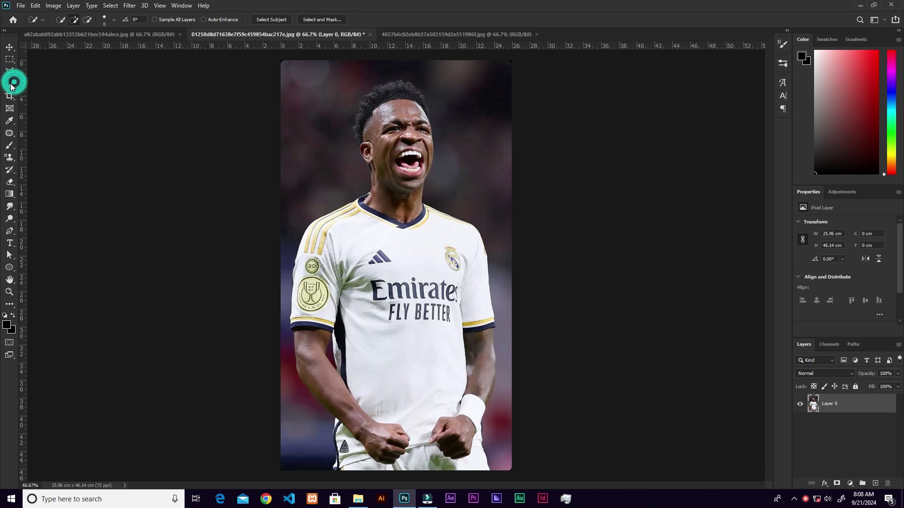
{"action": "left_click", "coordinate": [276, 20]}
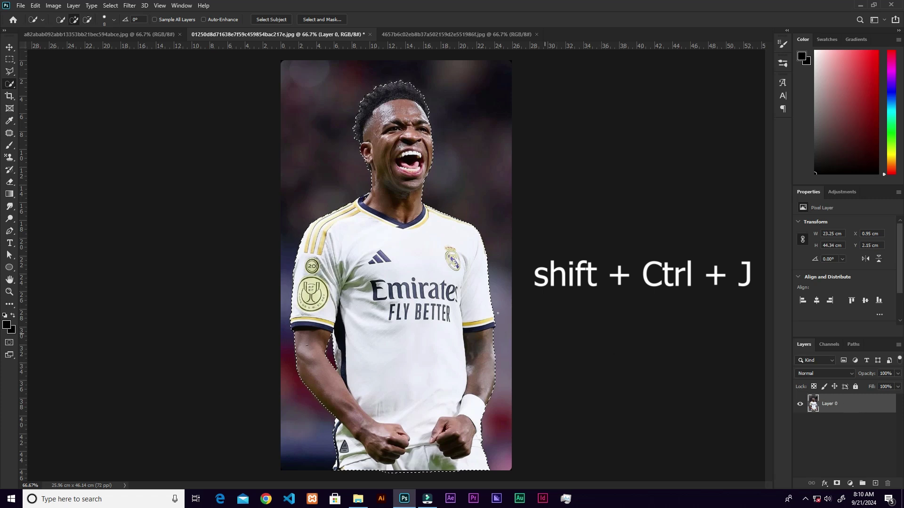
{"action": "key", "text": "shift+ctrl+j"}
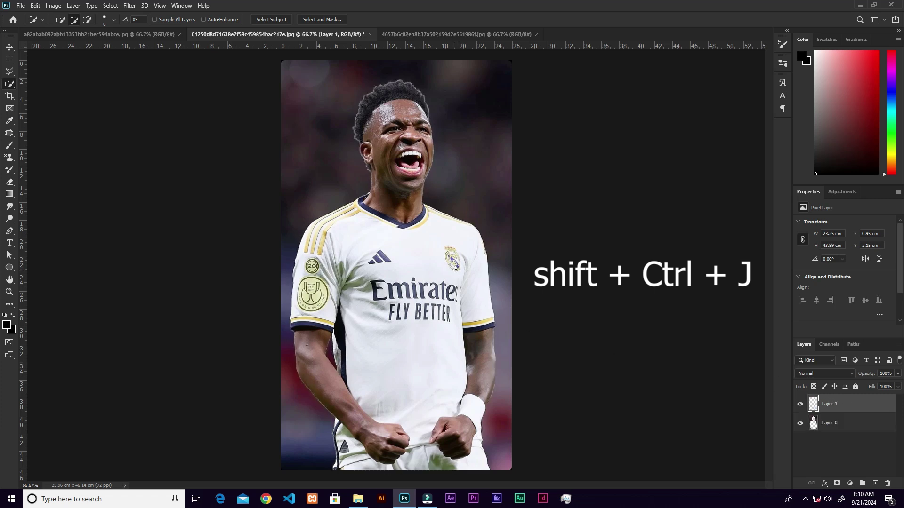
{"action": "left_click", "coordinate": [800, 424]}
{"action": "left_click", "coordinate": [800, 424]}
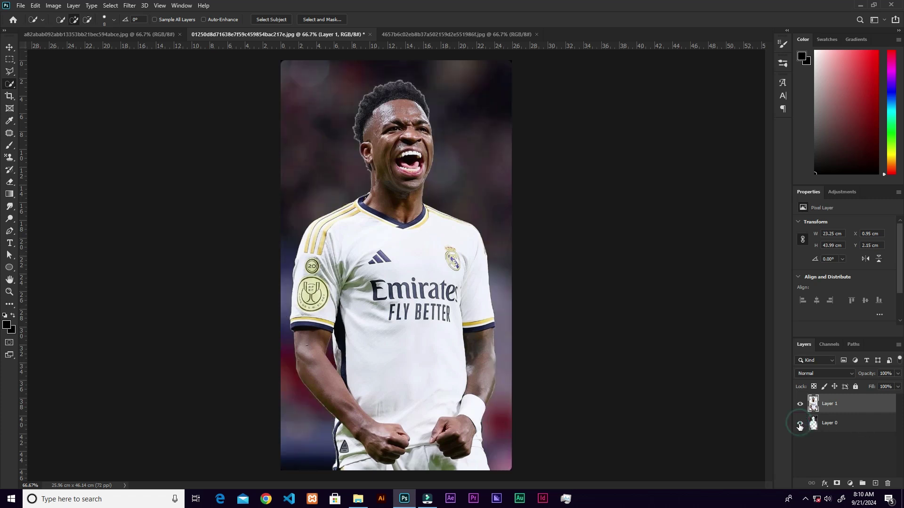
{"action": "key", "text": "v"}
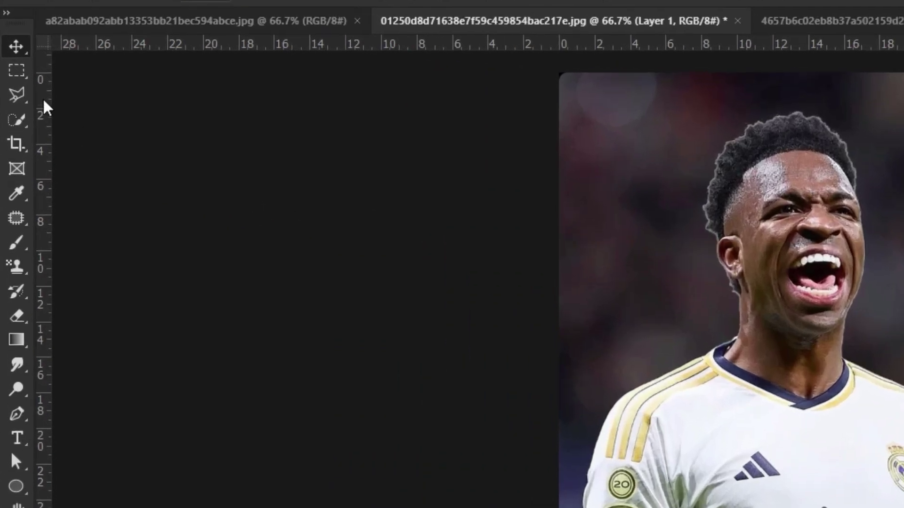
Start a Polygonal Lasso outline around the white shirt by tracing the inner edge of the collar along the whole neckline.
{"action": "right_click", "coordinate": [18, 96]}
{"action": "left_click", "coordinate": [73, 114]}
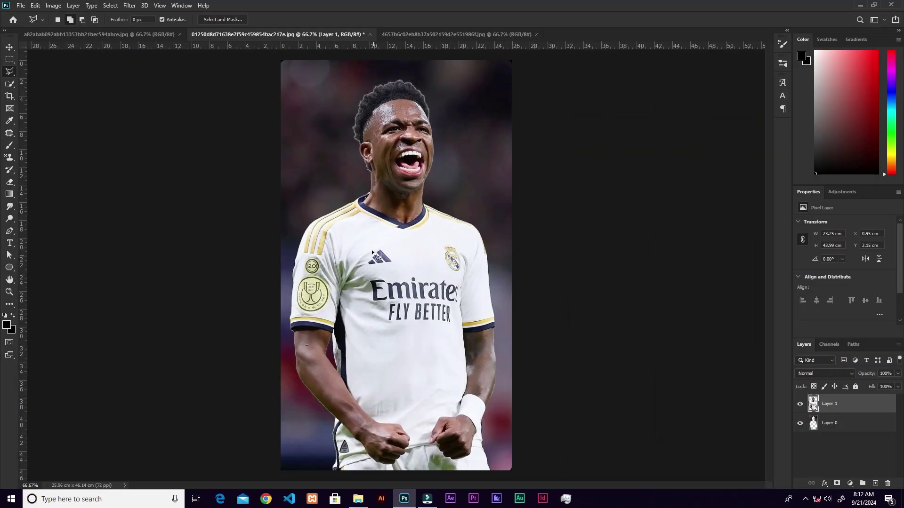
{"action": "key", "text": "ctrl+plus"}
{"action": "key", "text": "ctrl+plus"}
{"action": "left_click_drag", "start_coordinate": [370, 173], "coordinate": [435, 318]}
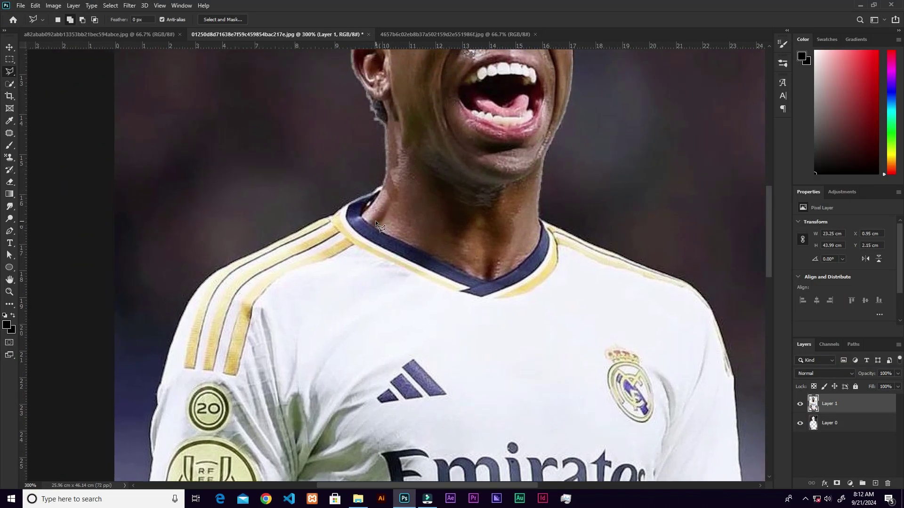
{"action": "key", "text": "ctrl+plus"}
{"action": "left_click_drag", "start_coordinate": [358, 189], "coordinate": [385, 267]}
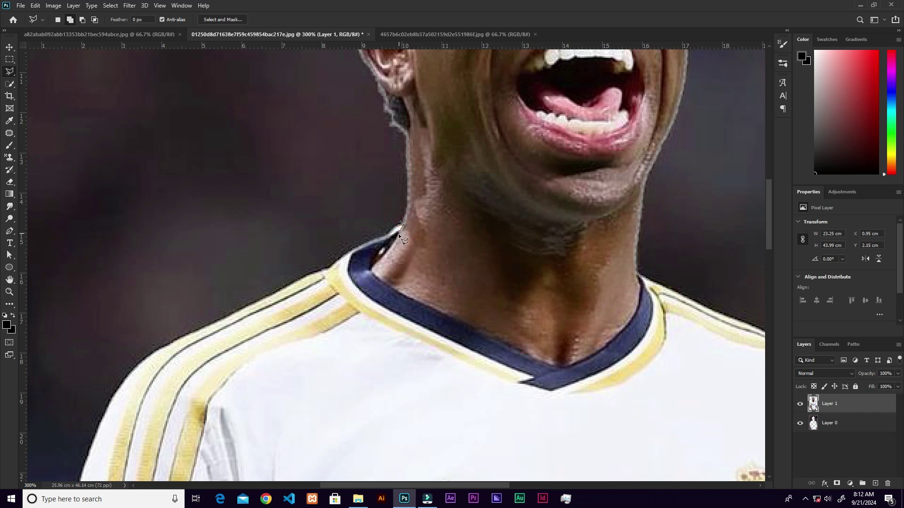
{"action": "left_click", "coordinate": [371, 272]}
{"action": "key", "text": "ctrl+plus"}
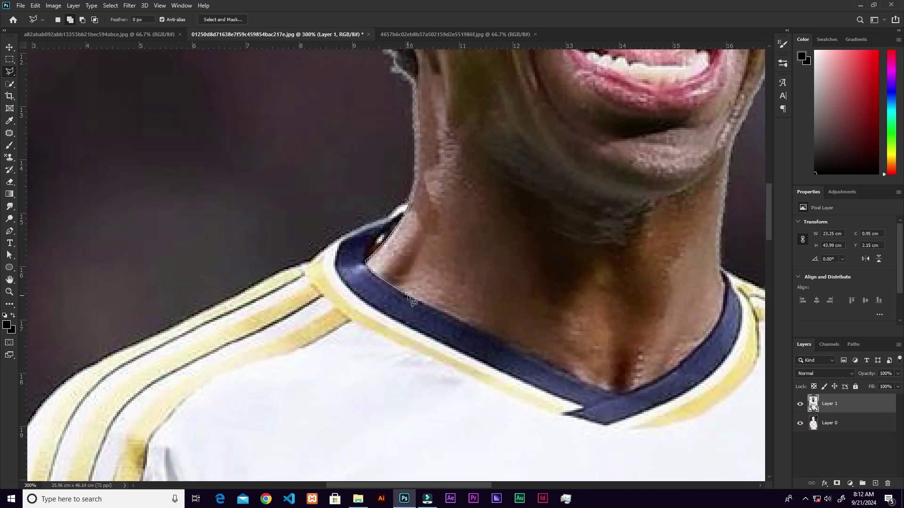
{"action": "left_click", "coordinate": [460, 320]}
{"action": "left_click", "coordinate": [517, 346]}
{"action": "left_click", "coordinate": [618, 393]}
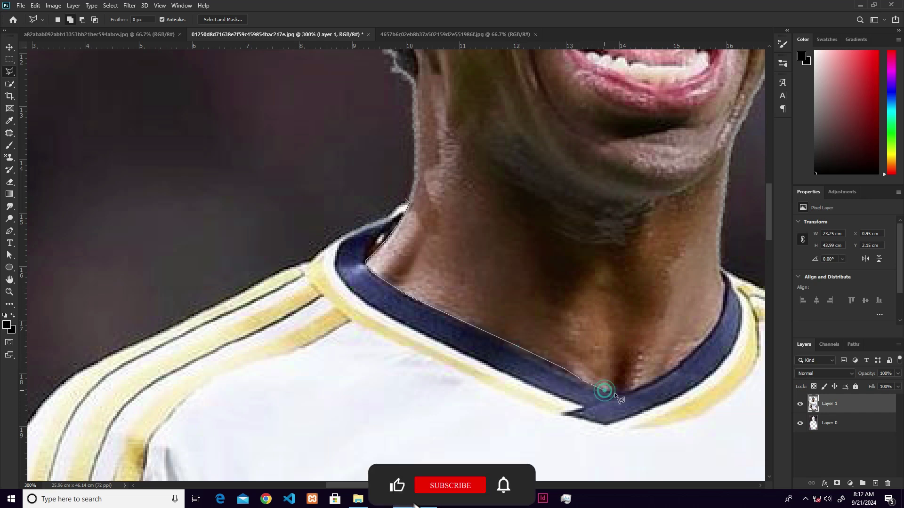
{"action": "left_click", "coordinate": [678, 365]}
{"action": "left_click", "coordinate": [725, 296]}
{"action": "left_click", "coordinate": [722, 270]}
Continue the lasso outline loosely outside the shoulder and sleeve on the club crest side, following the cuff's lower edge.
{"action": "left_click", "coordinate": [524, 177]}
{"action": "left_click", "coordinate": [494, 114]}
{"action": "left_click", "coordinate": [553, 403]}
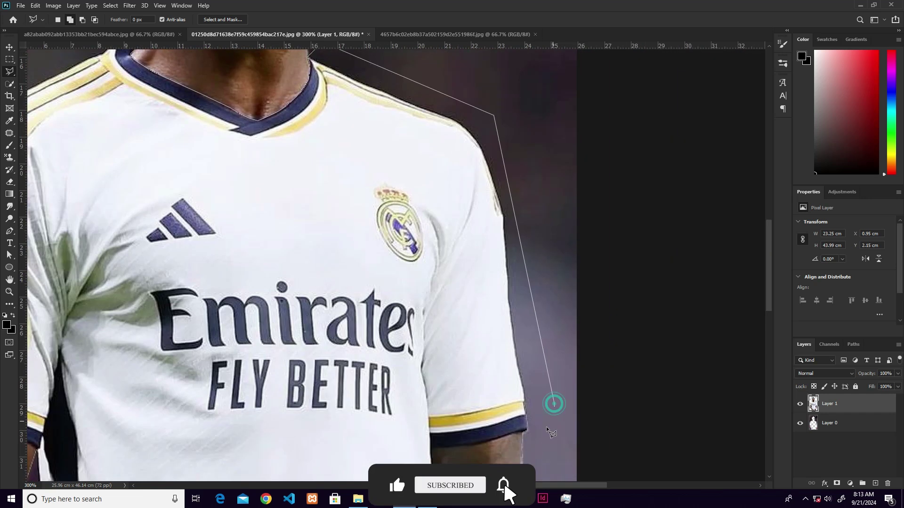
{"action": "left_click", "coordinate": [540, 378]}
{"action": "left_click", "coordinate": [534, 414]}
{"action": "left_click", "coordinate": [475, 431]}
{"action": "left_click", "coordinate": [451, 436]}
Extend the lasso outline down the shirt's side between torso and arm to the white wristband.
{"action": "left_click_drag", "start_coordinate": [395, 412], "coordinate": [530, 354]}
{"action": "left_click", "coordinate": [475, 396]}
{"action": "left_click_drag", "start_coordinate": [477, 424], "coordinate": [477, 132]}
{"action": "left_click", "coordinate": [481, 219]}
{"action": "left_click", "coordinate": [485, 297]}
{"action": "left_click_drag", "start_coordinate": [486, 315], "coordinate": [542, 94]}
{"action": "left_click", "coordinate": [552, 146]}
{"action": "left_click", "coordinate": [543, 215]}
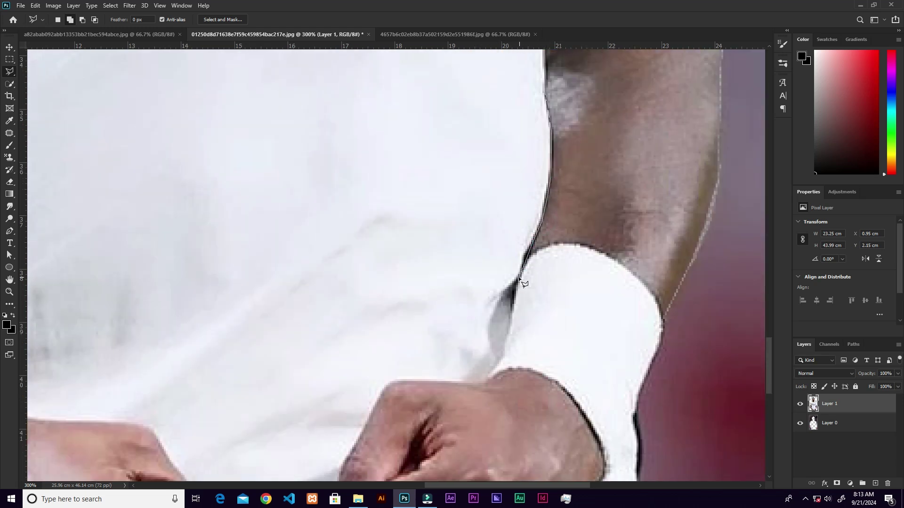
{"action": "left_click", "coordinate": [486, 377]}
Trace the lasso outline around the fist of the arm with the wristband, leaving the hand out of the shirt selection.
{"action": "left_click_drag", "start_coordinate": [485, 381], "coordinate": [658, 315]}
{"action": "left_click", "coordinate": [653, 317]}
{"action": "left_click_drag", "start_coordinate": [507, 436], "coordinate": [502, 328]}
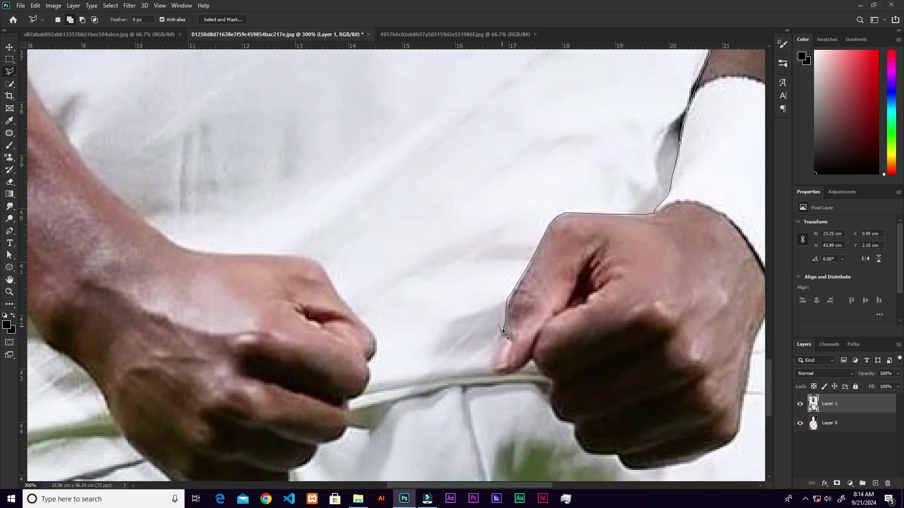
{"action": "left_click", "coordinate": [550, 395]}
{"action": "left_click", "coordinate": [552, 408]}
{"action": "left_click", "coordinate": [559, 421]}
{"action": "left_click", "coordinate": [573, 424]}
{"action": "left_click_drag", "start_coordinate": [573, 438], "coordinate": [526, 314]}
{"action": "left_click", "coordinate": [672, 327]}
{"action": "left_click", "coordinate": [692, 310]}
{"action": "left_click_drag", "start_coordinate": [693, 307], "coordinate": [551, 373]}
Carry the lasso outline from the wristband outside the hip and below the shorts to the opposite hip.
{"action": "left_click_drag", "start_coordinate": [566, 278], "coordinate": [509, 350]}
{"action": "left_click", "coordinate": [536, 319]}
{"action": "left_click", "coordinate": [536, 291]}
{"action": "left_click", "coordinate": [565, 232]}
{"action": "left_click", "coordinate": [593, 254]}
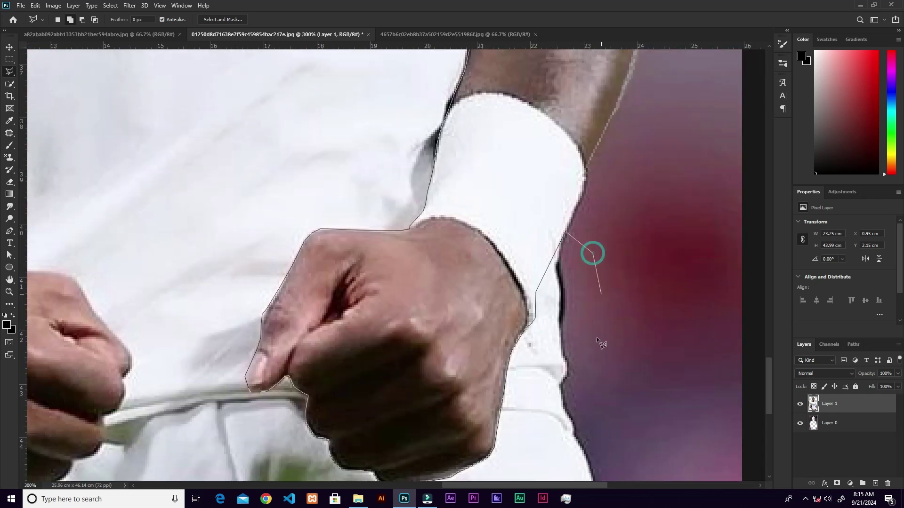
{"action": "scroll", "coordinate": [586, 348], "scroll_direction": "down", "scroll_amount": 2}
{"action": "left_click", "coordinate": [619, 452]}
{"action": "left_click", "coordinate": [143, 461]}
{"action": "left_click", "coordinate": [112, 453]}
{"action": "left_click", "coordinate": [100, 430]}
{"action": "scroll", "coordinate": [112, 419], "scroll_direction": "down", "scroll_amount": 1}
Bring the lasso outline up outside the hip with the Adidas tag and along the underside of the bare forearm.
{"action": "left_click_drag", "start_coordinate": [105, 377], "coordinate": [240, 393]}
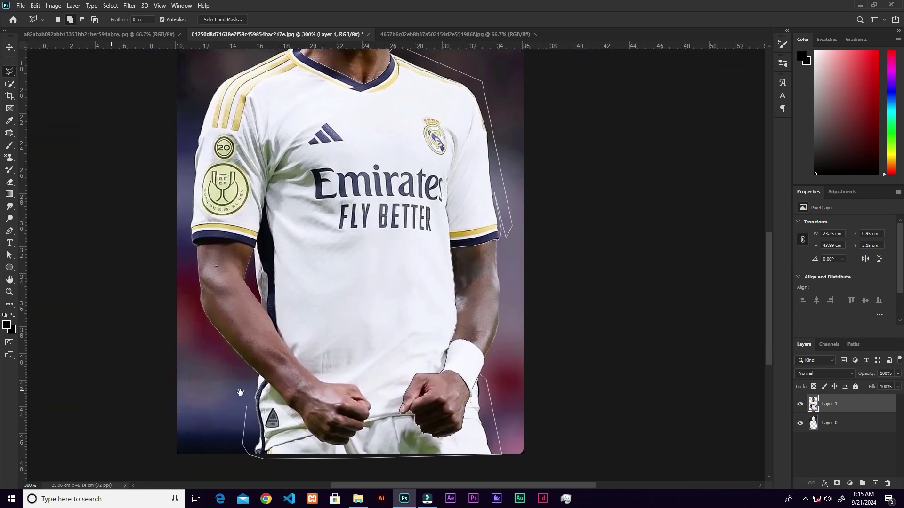
{"action": "scroll", "coordinate": [242, 404], "scroll_direction": "up", "scroll_amount": 2}
{"action": "left_click", "coordinate": [232, 317]}
{"action": "left_click", "coordinate": [256, 289]}
{"action": "left_click", "coordinate": [294, 305]}
{"action": "left_click", "coordinate": [358, 370]}
{"action": "left_click", "coordinate": [400, 410]}
{"action": "left_click", "coordinate": [430, 455]}
Trace the lasso outline around the fist of the arm without a wristband, following its fingers and knuckles.
{"action": "left_click_drag", "start_coordinate": [438, 472], "coordinate": [405, 400]}
{"action": "left_click", "coordinate": [447, 436]}
{"action": "left_click", "coordinate": [461, 437]}
{"action": "left_click", "coordinate": [482, 444]}
{"action": "left_click", "coordinate": [587, 356]}
{"action": "left_click", "coordinate": [587, 342]}
{"action": "left_click", "coordinate": [594, 334]}
{"action": "left_click", "coordinate": [593, 322]}
{"action": "left_click_drag", "start_coordinate": [579, 304], "coordinate": [593, 369]}
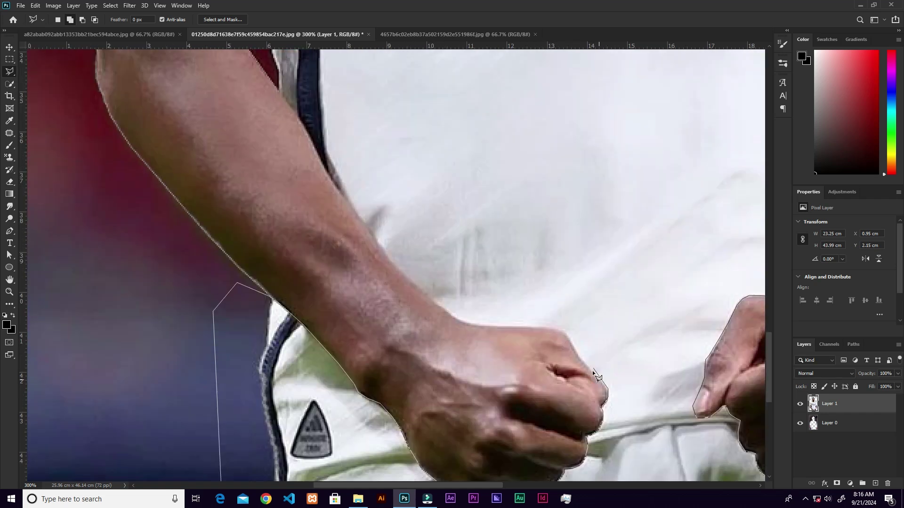
Continue the lasso outline up the inner edge of the bare forearm and along the lower edge of the badged sleeve's cuff.
{"action": "scroll", "coordinate": [551, 329], "scroll_direction": "up", "scroll_amount": 8}
{"action": "scroll", "coordinate": [551, 330], "scroll_direction": "left", "scroll_amount": 5}
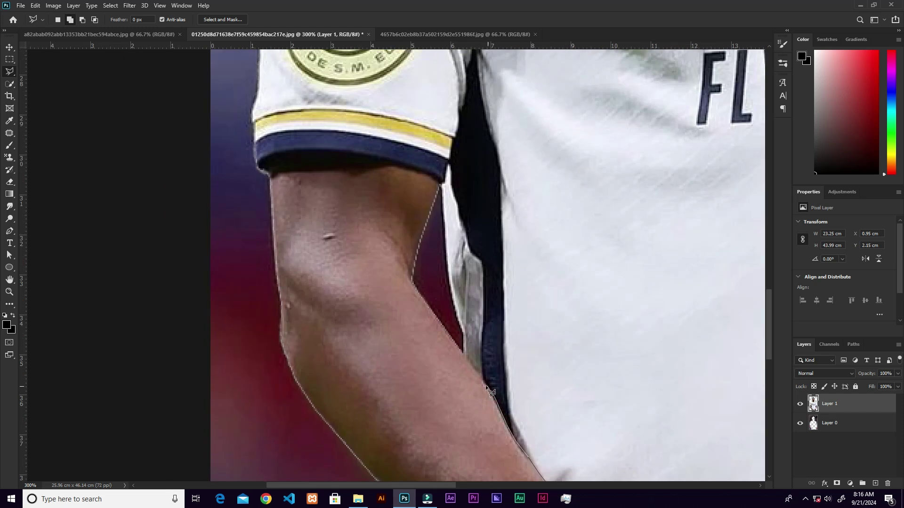
{"action": "left_click", "coordinate": [463, 352]}
{"action": "mouse_move", "coordinate": [446, 222]}
{"action": "left_mouse_down"}
{"action": "mouse_move", "coordinate": [479, 390]}
{"action": "mouse_move", "coordinate": [452, 283]}
{"action": "left_mouse_up"}
{"action": "left_click", "coordinate": [444, 282]}
{"action": "left_click", "coordinate": [445, 247]}
{"action": "left_click_drag", "start_coordinate": [446, 241], "coordinate": [466, 333]}
{"action": "left_click", "coordinate": [428, 319]}
{"action": "left_click", "coordinate": [373, 307]}
{"action": "left_click", "coordinate": [303, 313]}
{"action": "left_click", "coordinate": [285, 324]}
Close the lasso outline outside the badged sleeve and shoulder, and copy the selected shirt area to a new layer.
{"action": "left_click_drag", "start_coordinate": [209, 152], "coordinate": [221, 452]}
{"action": "left_click_drag", "start_coordinate": [384, 105], "coordinate": [340, 392]}
{"action": "left_click", "coordinate": [389, 342]}
{"action": "left_click", "coordinate": [463, 314]}
{"action": "left_click", "coordinate": [606, 285]}
{"action": "key", "text": "ctrl+0"}
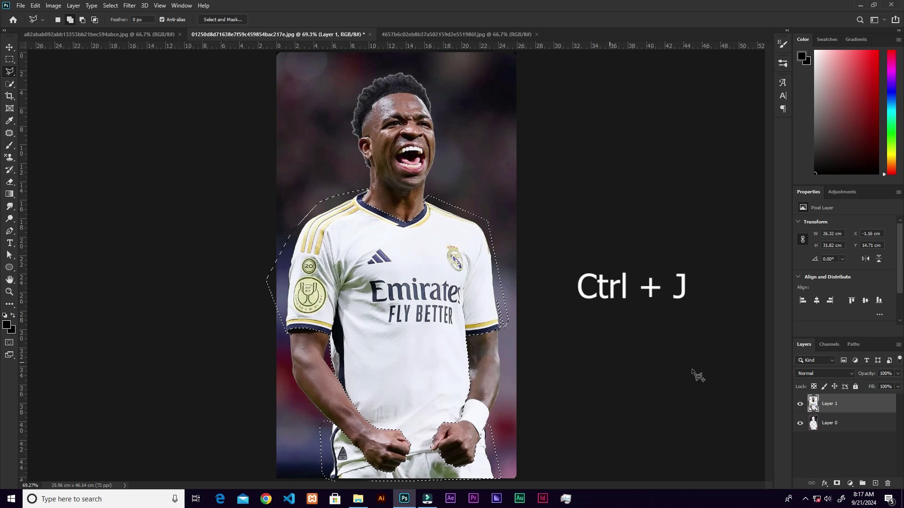
{"action": "key", "text": "ctrl+j"}
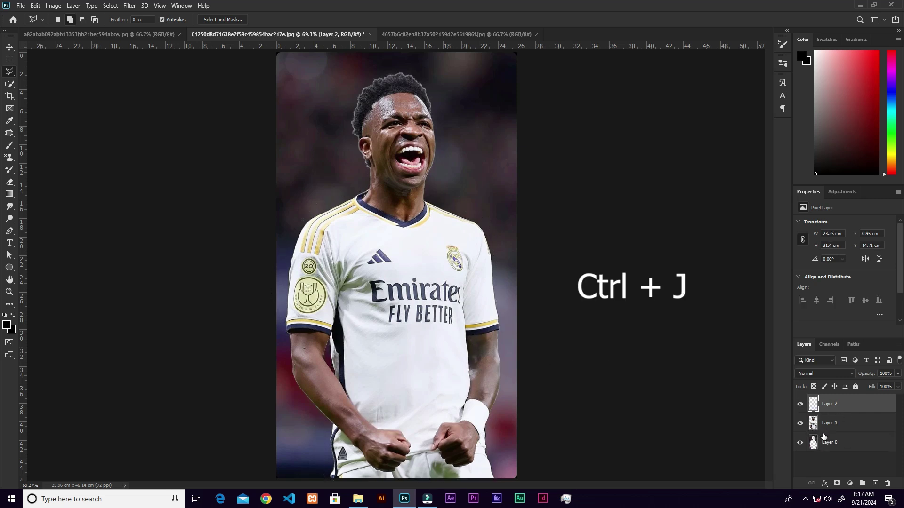
Hide the Layer 0 background and check the shirt and body cutouts by toggling their layer visibility.
{"action": "left_click", "coordinate": [801, 423]}
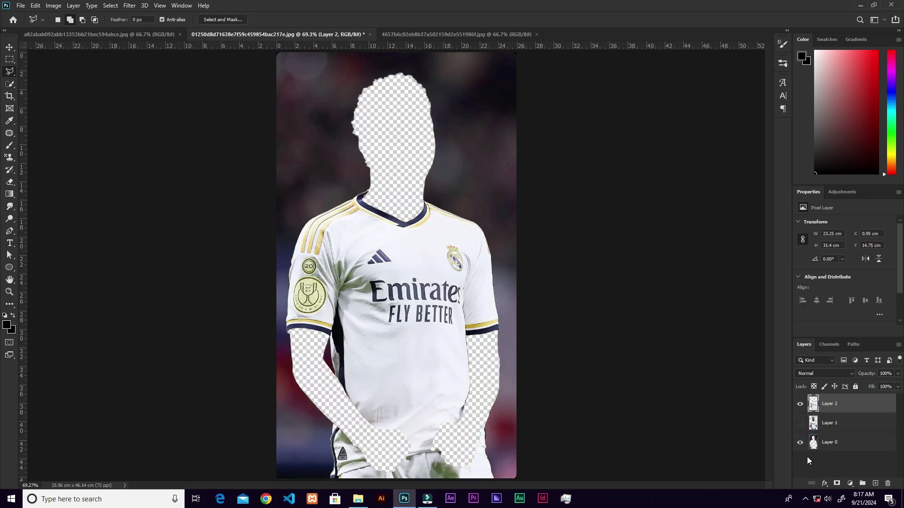
{"action": "left_click", "coordinate": [801, 443]}
{"action": "left_click", "coordinate": [800, 404]}
{"action": "left_click", "coordinate": [800, 404]}
{"action": "left_click", "coordinate": [800, 404]}
{"action": "left_click", "coordinate": [800, 404]}
{"action": "left_click", "coordinate": [800, 423]}
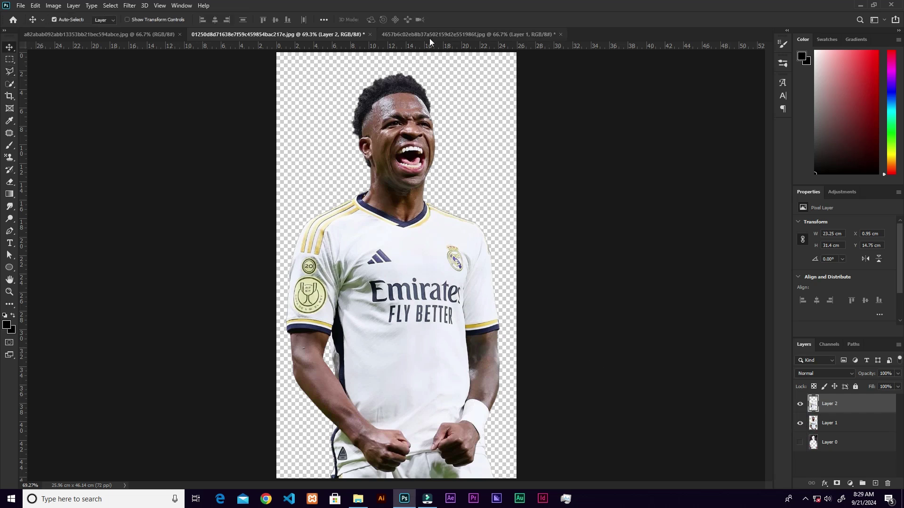
Examine the red jersey cutout in the 4657b6c02eb8b37a502159d2e551986f document by toggling its background layer.
{"action": "left_click", "coordinate": [432, 36]}
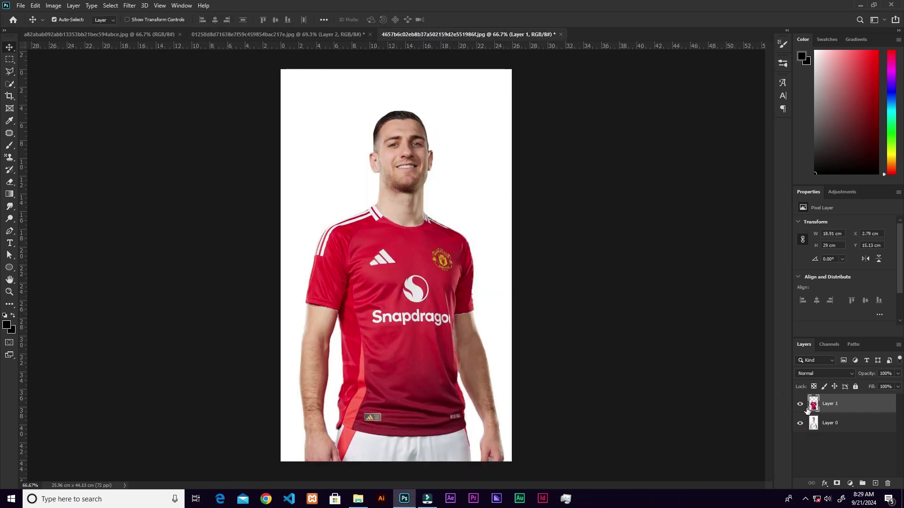
{"action": "left_click", "coordinate": [800, 423]}
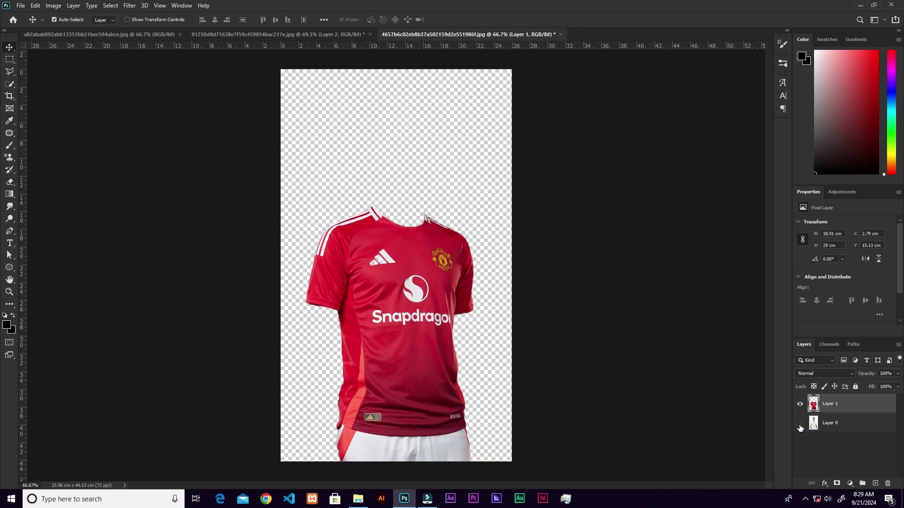
{"action": "left_click", "coordinate": [800, 423]}
{"action": "left_click", "coordinate": [800, 424]}
{"action": "left_click", "coordinate": [800, 424]}
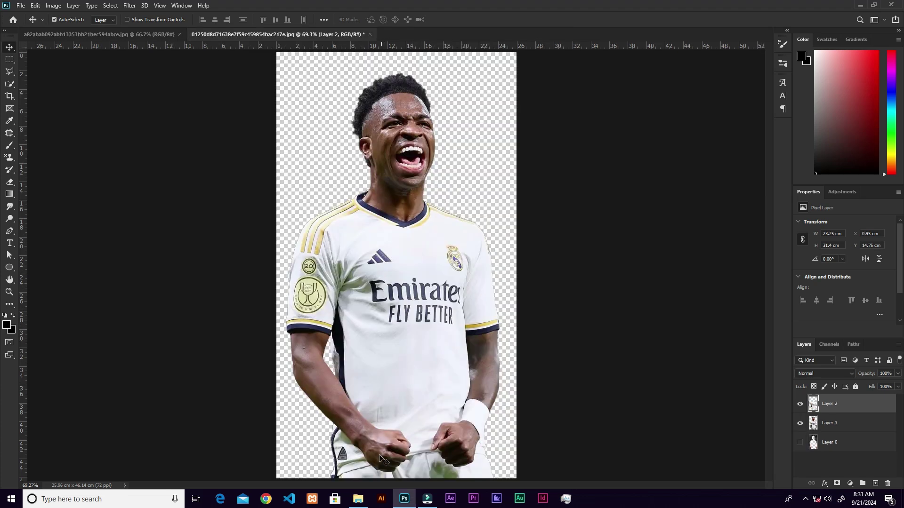
Place 4657b6c02eb8b37a502159d2e551986f.png over the player's shirt, scaled to 119.73% width and 118.41% height and rotated -2.41°.
{"action": "left_click", "coordinate": [359, 499]}
{"action": "left_click_drag", "start_coordinate": [198, 158], "coordinate": [476, 301]}
{"action": "left_click_drag", "start_coordinate": [516, 125], "coordinate": [529, 111]}
{"action": "left_click_drag", "start_coordinate": [452, 175], "coordinate": [447, 242]}
{"action": "left_click_drag", "start_coordinate": [534, 173], "coordinate": [532, 166]}
{"action": "left_click_drag", "start_coordinate": [445, 235], "coordinate": [433, 230]}
{"action": "left_click_drag", "start_coordinate": [527, 188], "coordinate": [529, 166]}
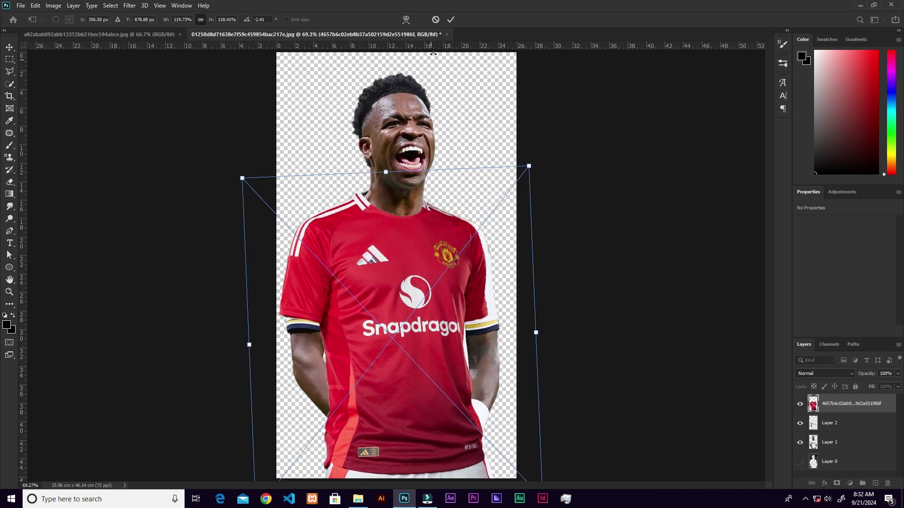
{"action": "left_click", "coordinate": [450, 20]}
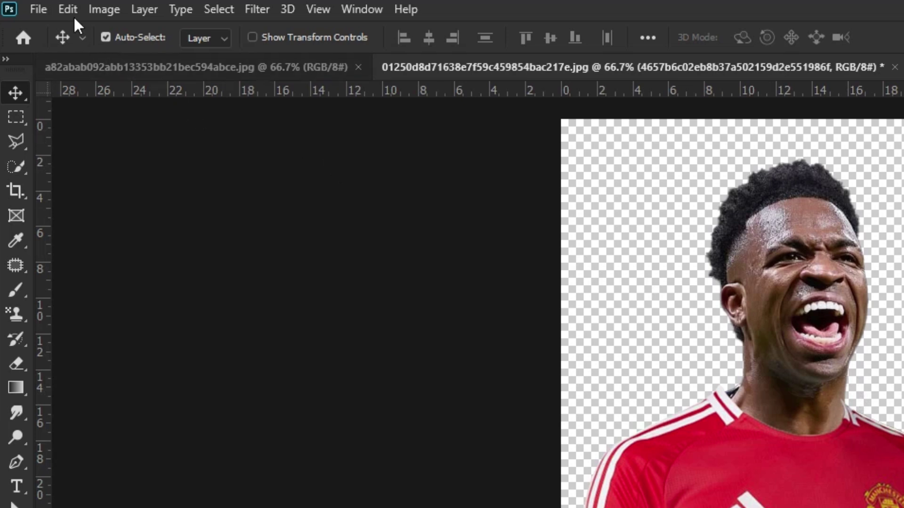
Start Puppet Warp on the red jersey layer and place a pin at the outer hem of each sleeve.
{"action": "left_click", "coordinate": [70, 11]}
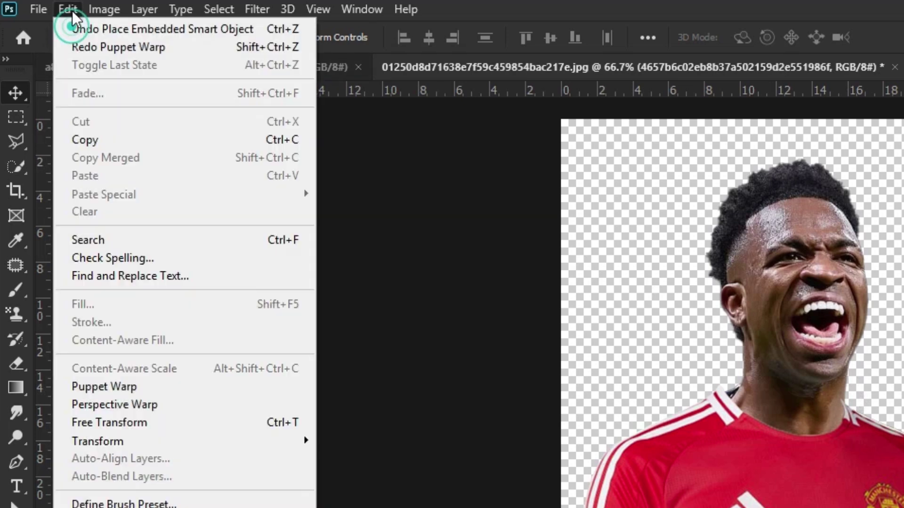
{"action": "left_click", "coordinate": [131, 388]}
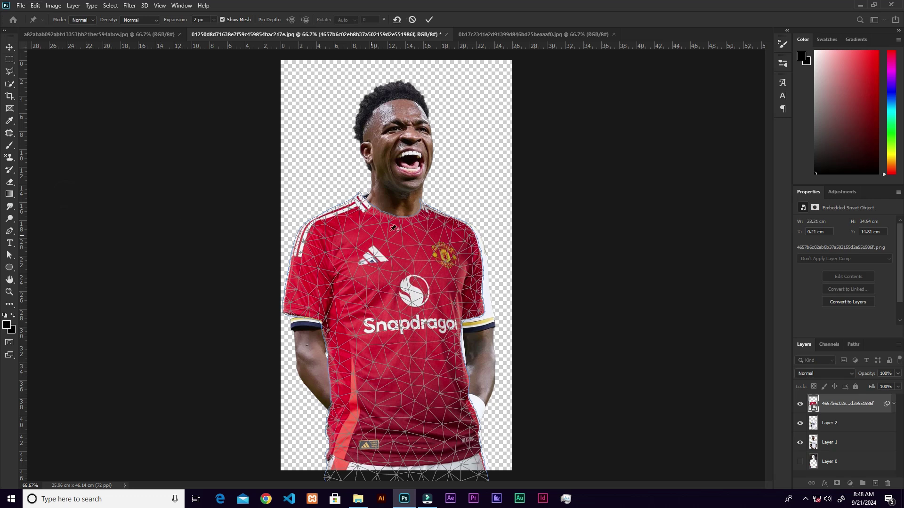
{"action": "key", "text": "ctrl+plus"}
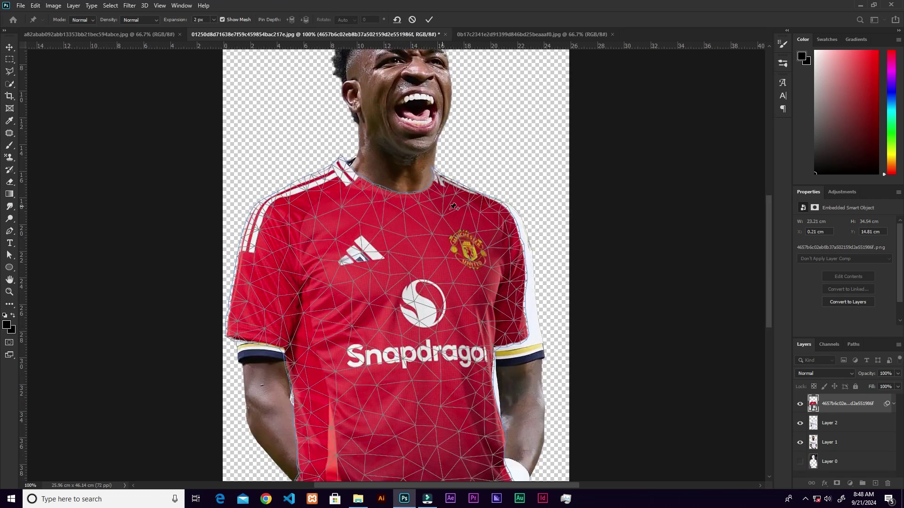
{"action": "left_click", "coordinate": [527, 335]}
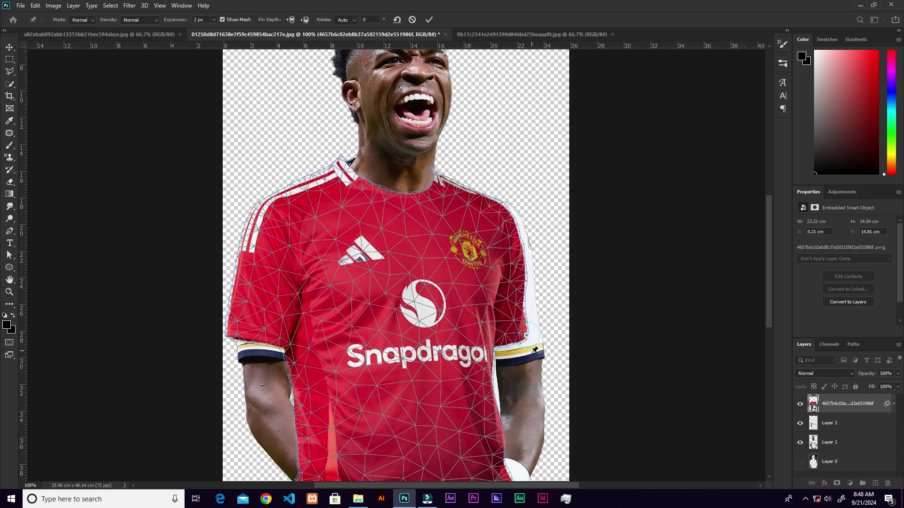
{"action": "left_click", "coordinate": [229, 334]}
Add Puppet Warp pins at both lower hem corners and on both shoulders of the red jersey.
{"action": "scroll", "coordinate": [451, 331], "scroll_direction": "down", "scroll_amount": 5}
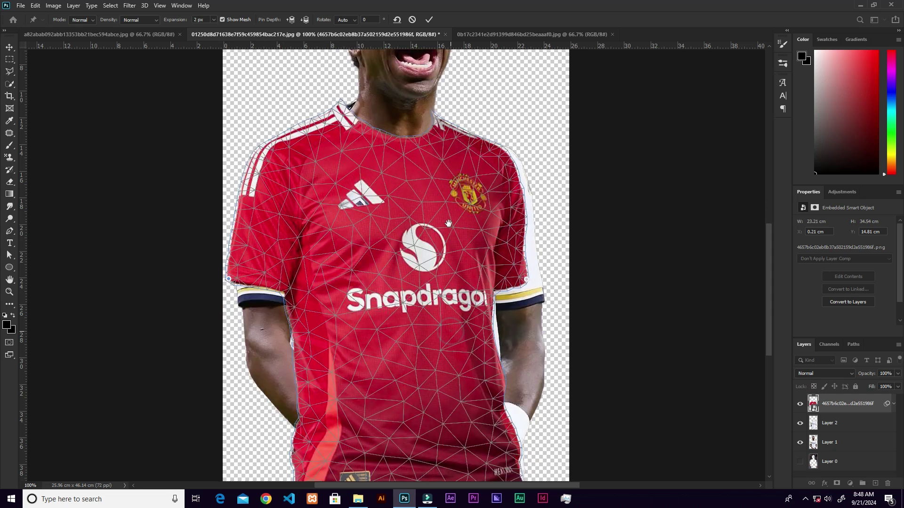
{"action": "left_click", "coordinate": [518, 405]}
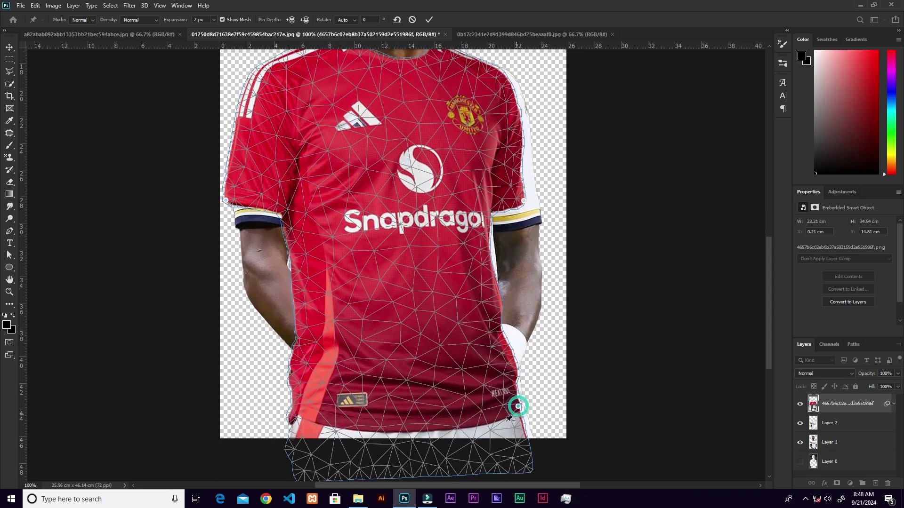
{"action": "left_click", "coordinate": [294, 412]}
{"action": "left_click_drag", "start_coordinate": [438, 138], "coordinate": [466, 265]}
{"action": "left_click", "coordinate": [536, 208]}
{"action": "left_click", "coordinate": [288, 196]}
{"action": "key", "text": "ctrl+plus"}
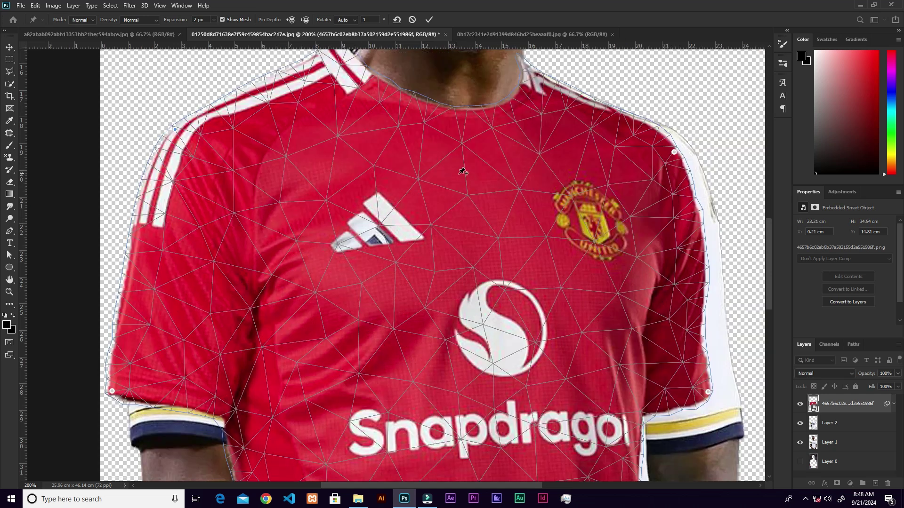
Pin the collar end on the Adidas-logo side of the red jersey and pull it slightly down onto the player's shoulder.
{"action": "left_click_drag", "start_coordinate": [454, 149], "coordinate": [447, 277]}
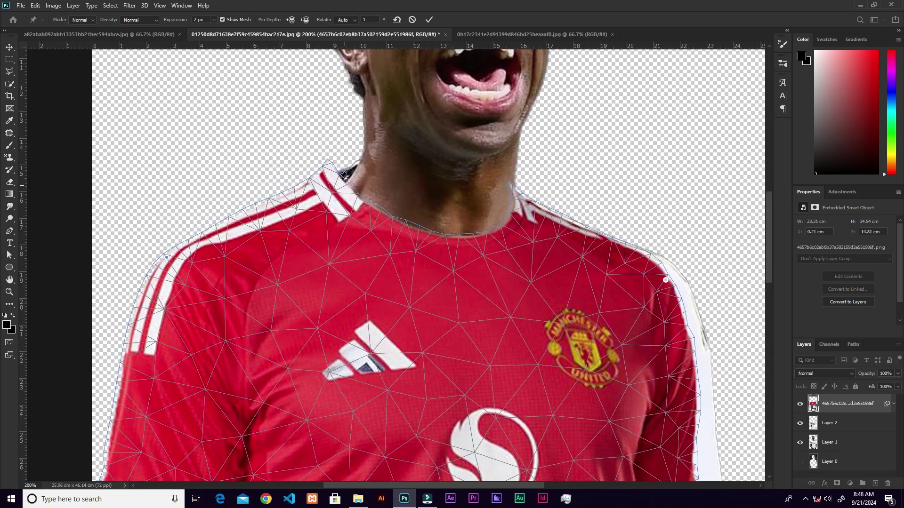
{"action": "left_click", "coordinate": [330, 174]}
{"action": "mouse_move", "coordinate": [329, 175]}
{"action": "left_mouse_down"}
{"action": "mouse_move", "coordinate": [332, 206]}
{"action": "mouse_move", "coordinate": [330, 187]}
{"action": "left_mouse_up"}
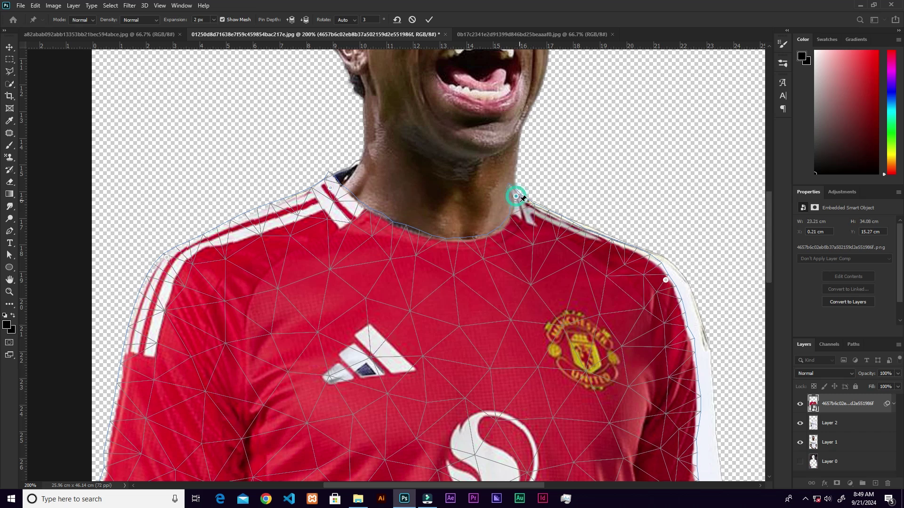
Pin the crest-side collar end and shoulder seam, and pull the shoulder pin outward to match the white shirt's outline.
{"action": "left_click_drag", "start_coordinate": [518, 194], "coordinate": [522, 203]}
{"action": "left_click", "coordinate": [582, 228]}
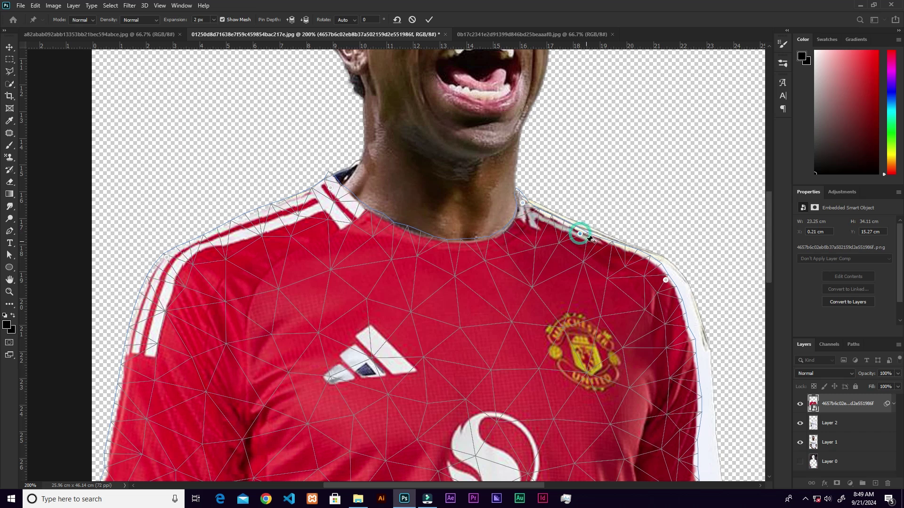
{"action": "left_click_drag", "start_coordinate": [584, 231], "coordinate": [588, 231]}
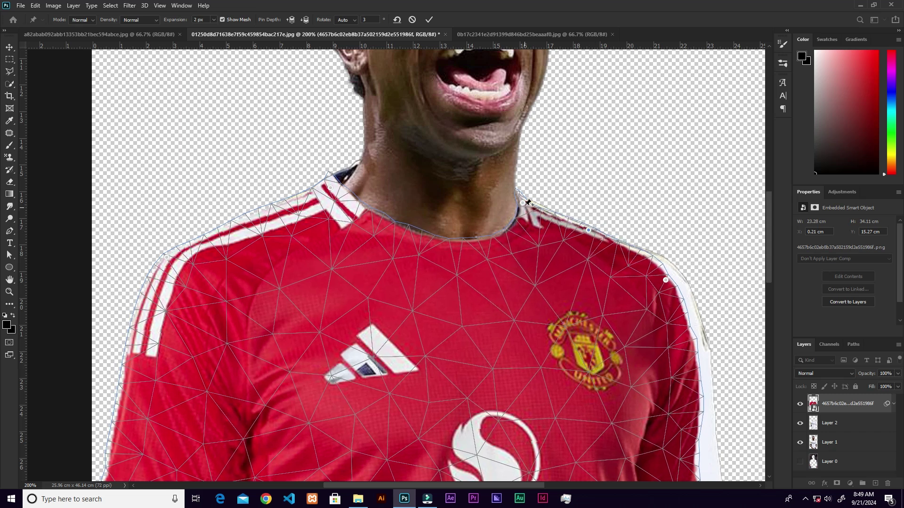
{"action": "left_click_drag", "start_coordinate": [523, 203], "coordinate": [523, 203]}
{"action": "left_click_drag", "start_coordinate": [665, 280], "coordinate": [678, 272]}
{"action": "left_click_drag", "start_coordinate": [589, 231], "coordinate": [546, 213]}
{"action": "left_click", "coordinate": [540, 210]}
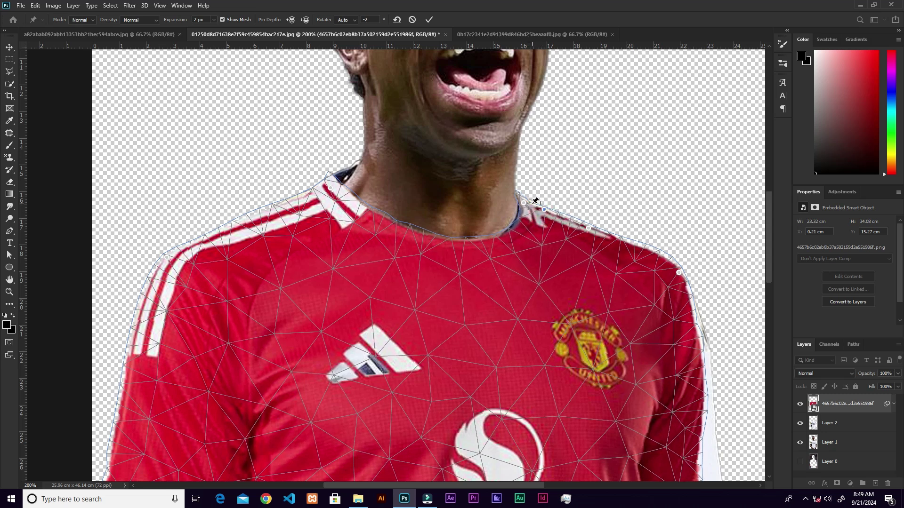
Stretch the outer edge of the crest-side sleeve outward with Puppet Warp pins until it covers the white sleeve.
{"action": "left_click_drag", "start_coordinate": [636, 297], "coordinate": [495, 179]}
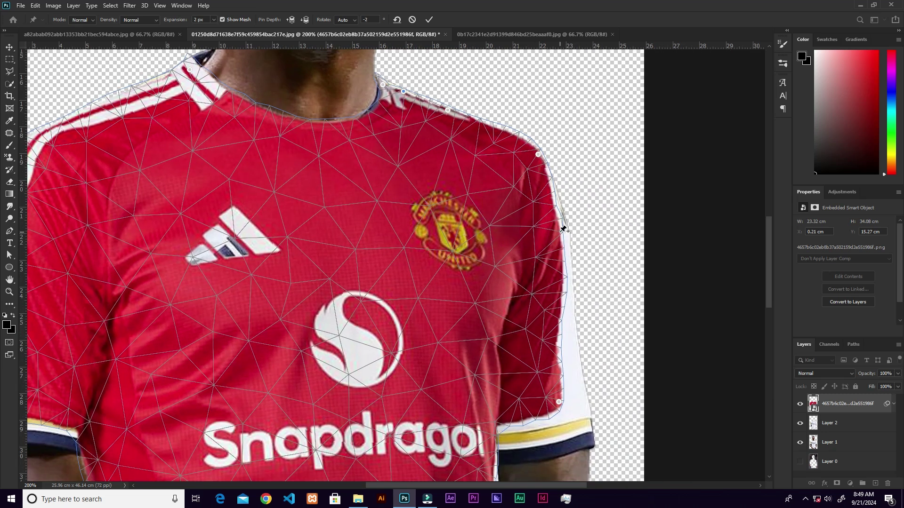
{"action": "left_click_drag", "start_coordinate": [560, 233], "coordinate": [572, 236]}
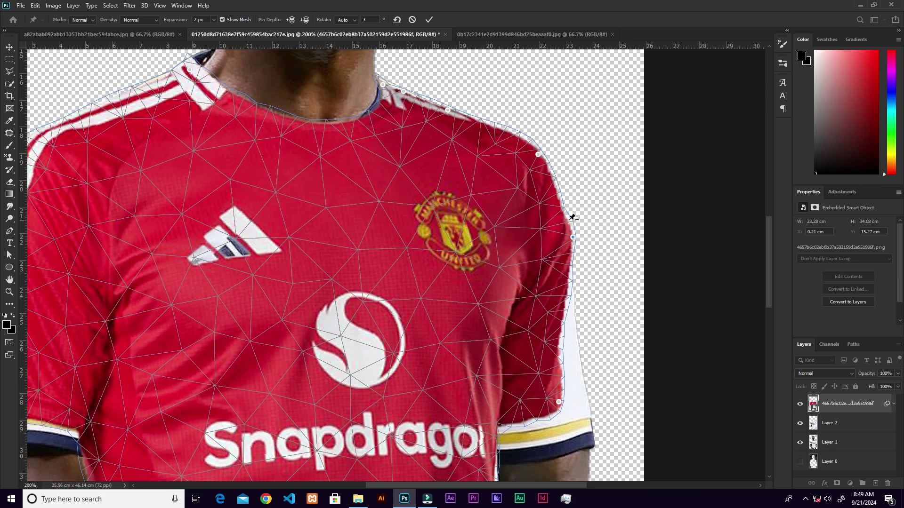
{"action": "left_click_drag", "start_coordinate": [559, 403], "coordinate": [589, 415]}
{"action": "left_click_drag", "start_coordinate": [572, 360], "coordinate": [582, 363]}
Pull the crest-side sleeve hem down over the white shirt's striped cuff with pins at its outer corner and middle.
{"action": "left_click_drag", "start_coordinate": [495, 232], "coordinate": [432, 72]}
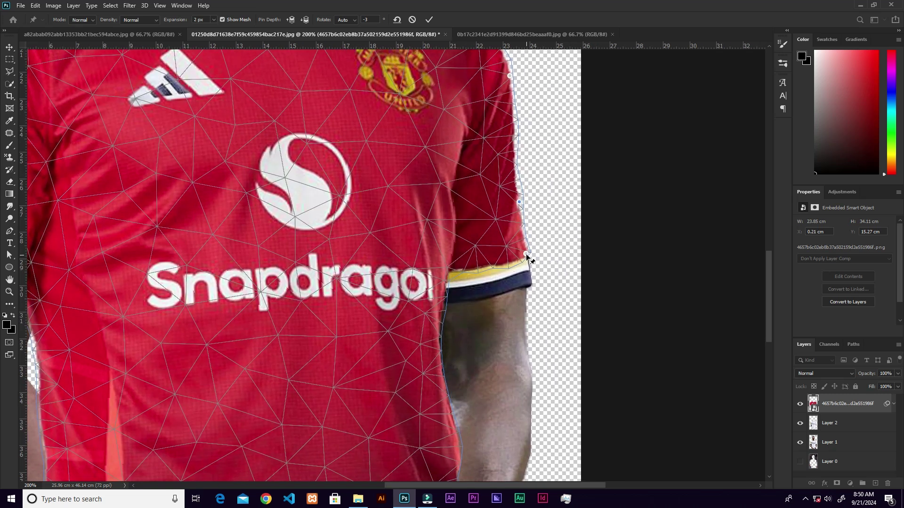
{"action": "left_click_drag", "start_coordinate": [527, 256], "coordinate": [530, 286]}
{"action": "left_click_drag", "start_coordinate": [455, 280], "coordinate": [478, 300]}
{"action": "left_click", "coordinate": [479, 292]}
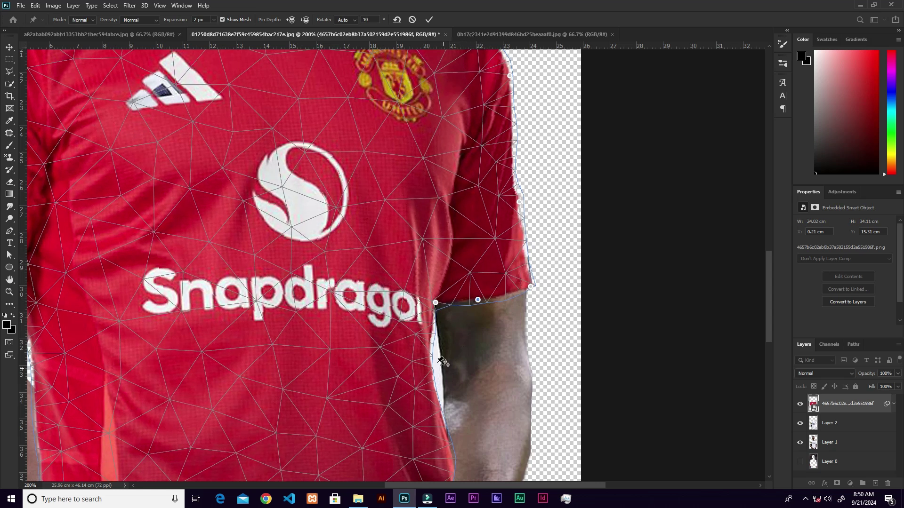
Add pins down the crest-side torso edge below the armpit and pull them outward over the exposed white shirt.
{"action": "left_click_drag", "start_coordinate": [444, 366], "coordinate": [442, 341]}
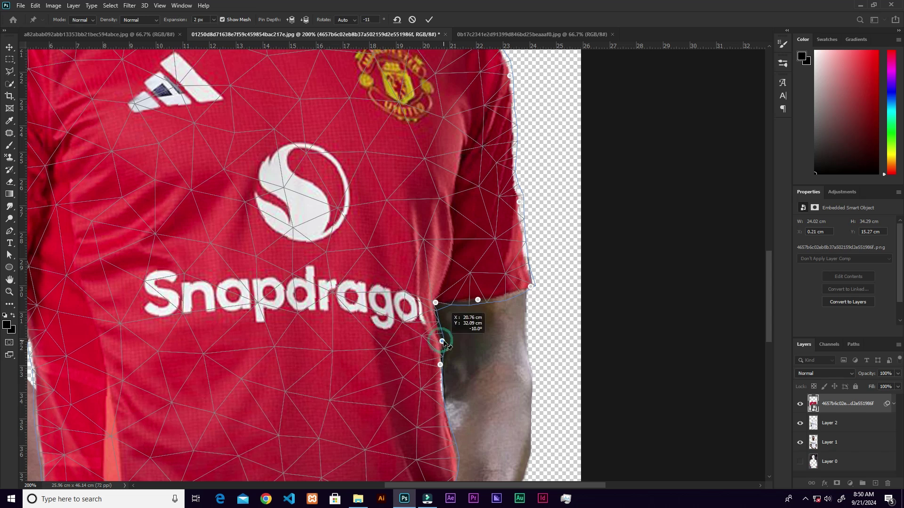
{"action": "left_click", "coordinate": [443, 390]}
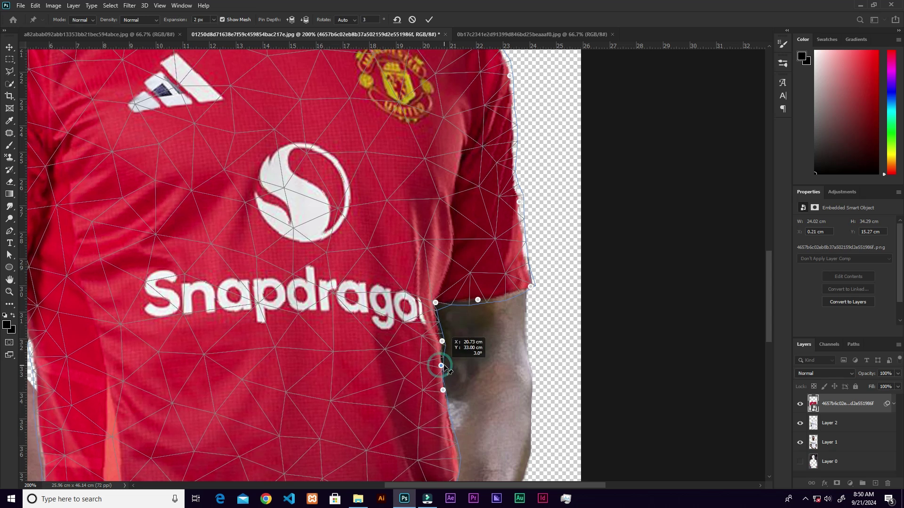
{"action": "left_click_drag", "start_coordinate": [442, 341], "coordinate": [441, 339]}
Pin the shoulder line on the Adidas-logo side and nudge it to cover the white shirt's shoulder edge.
{"action": "left_click_drag", "start_coordinate": [393, 385], "coordinate": [457, 182]}
{"action": "left_click_drag", "start_coordinate": [225, 92], "coordinate": [369, 258]}
{"action": "left_click_drag", "start_coordinate": [245, 107], "coordinate": [329, 402]}
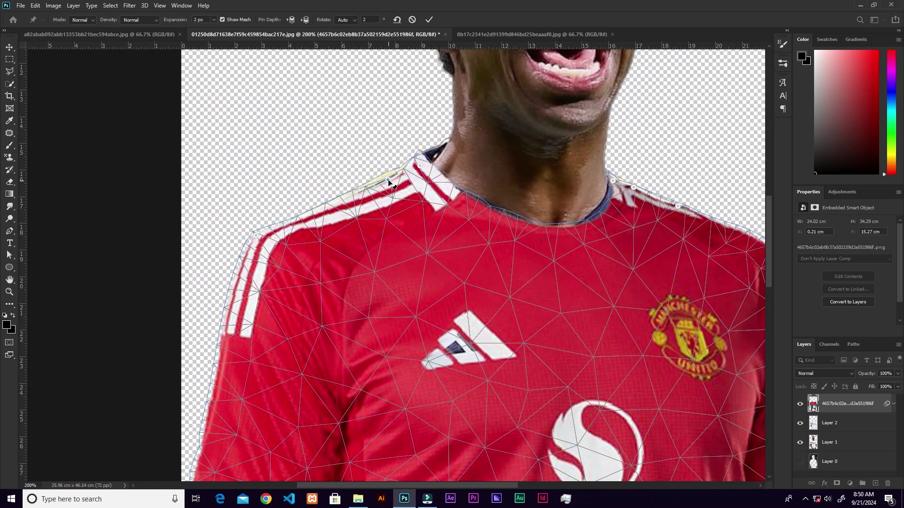
{"action": "left_click_drag", "start_coordinate": [388, 179], "coordinate": [383, 172]}
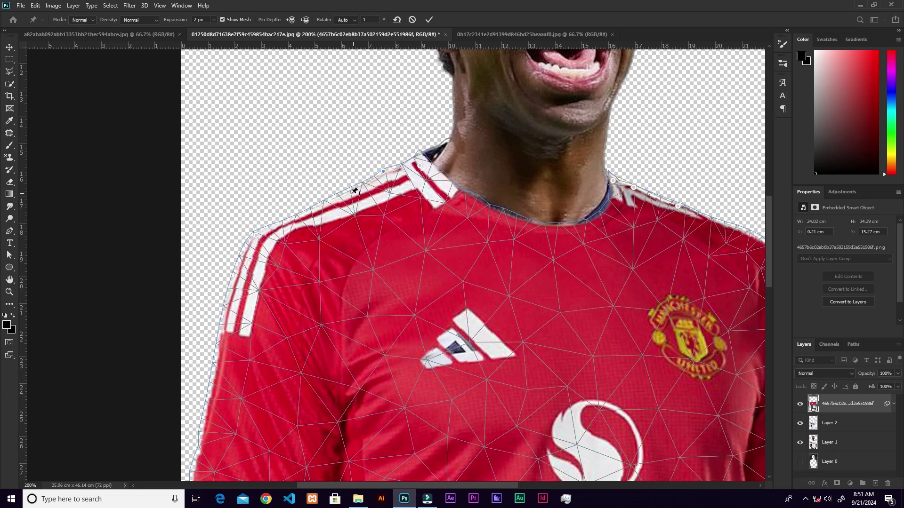
{"action": "left_click_drag", "start_coordinate": [334, 198], "coordinate": [334, 200]}
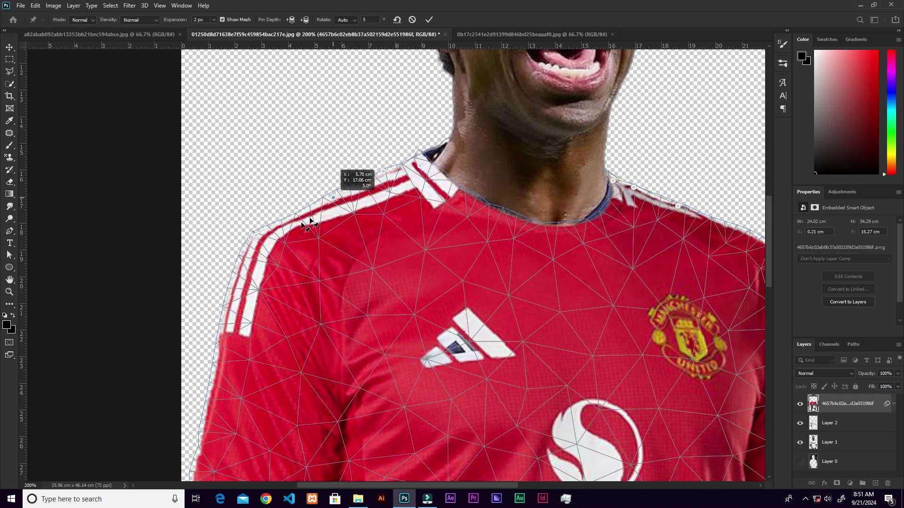
Fit the Adidas-logo-side sleeve hem over the dark cuff with pins at its outer corner, middle and inner corner.
{"action": "left_click_drag", "start_coordinate": [271, 289], "coordinate": [326, 156]}
{"action": "left_click_drag", "start_coordinate": [248, 363], "coordinate": [269, 415]}
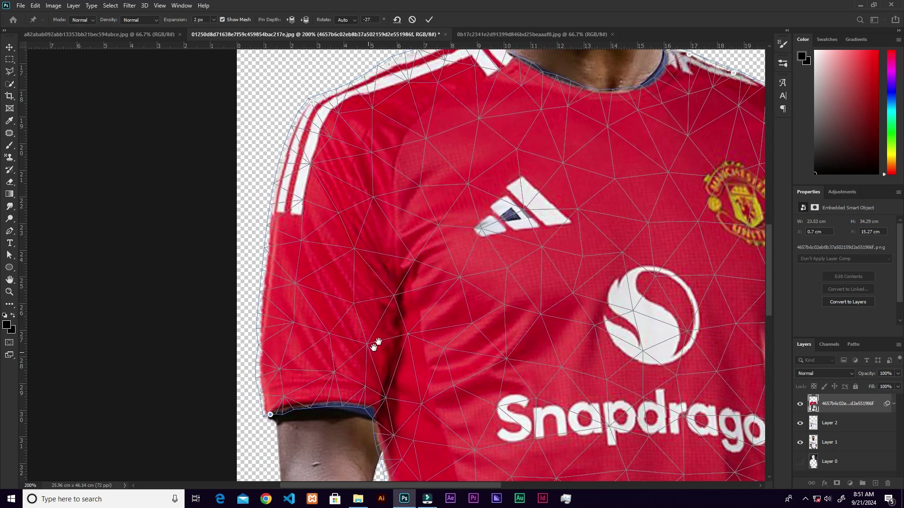
{"action": "left_click_drag", "start_coordinate": [382, 319], "coordinate": [391, 180]}
{"action": "left_click", "coordinate": [279, 277]}
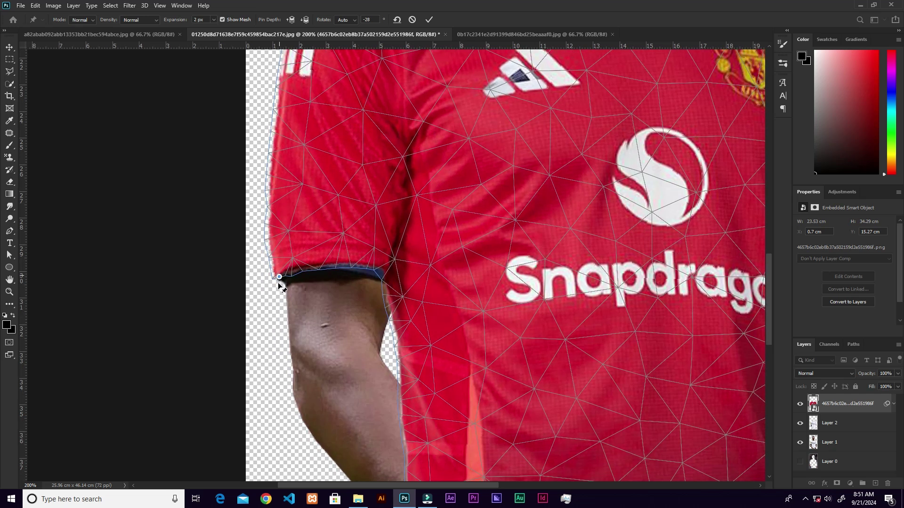
{"action": "left_click", "coordinate": [385, 268]}
{"action": "left_click", "coordinate": [339, 266]}
{"action": "left_click_drag", "start_coordinate": [338, 266], "coordinate": [405, 290]}
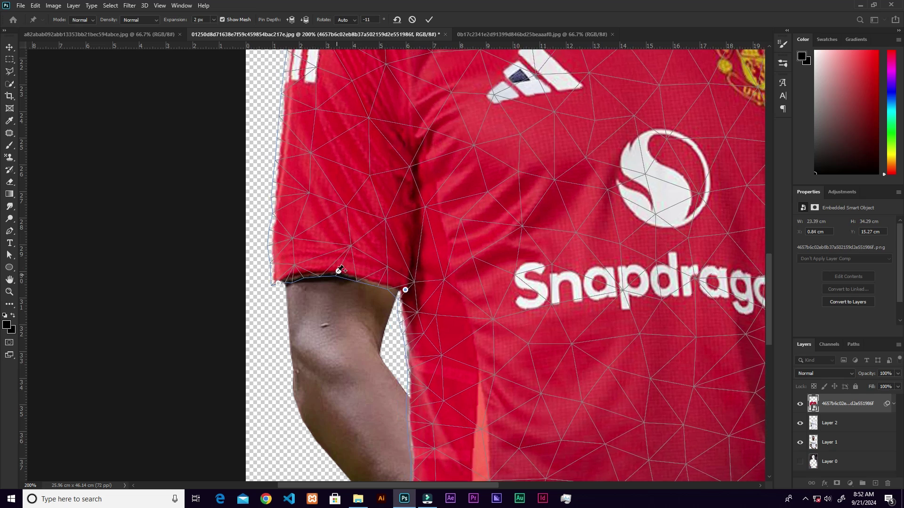
Add two pins along the Adidas-logo-side torso edge below the armpit and align them with the player's body.
{"action": "key", "text": "ctrl+minus"}
{"action": "key", "text": "ctrl+minus"}
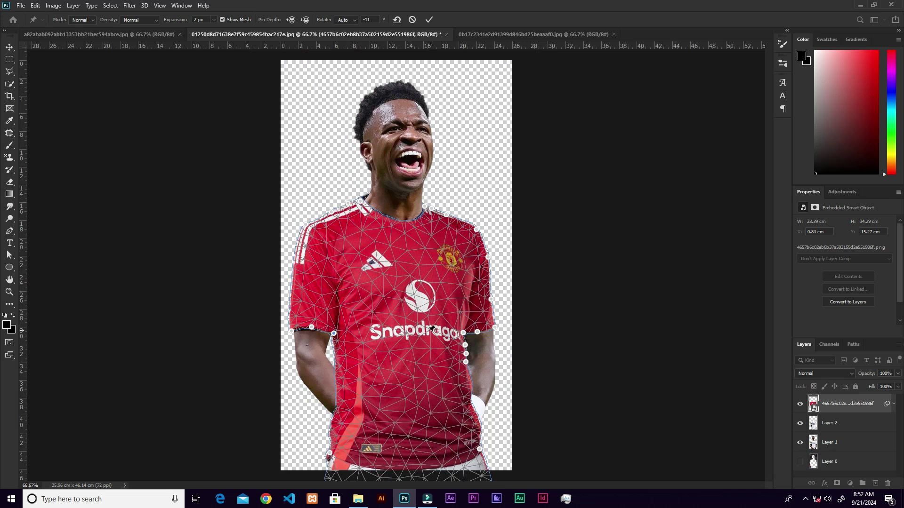
{"action": "key", "text": "ctrl+plus"}
{"action": "key", "text": "ctrl+plus"}
{"action": "left_click_drag", "start_coordinate": [391, 304], "coordinate": [474, 82]}
{"action": "left_click_drag", "start_coordinate": [430, 139], "coordinate": [405, 354]}
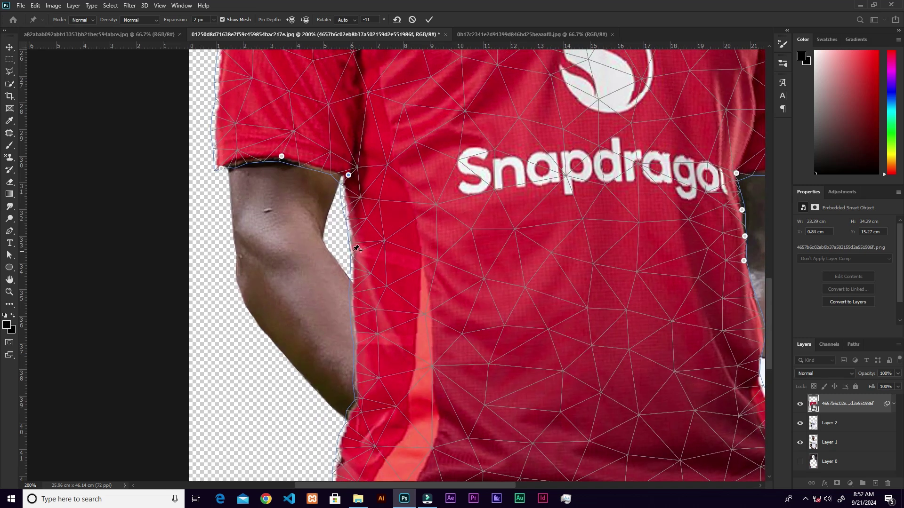
{"action": "mouse_move", "coordinate": [356, 248]}
{"action": "left_mouse_down"}
{"action": "mouse_move", "coordinate": [373, 244]}
{"action": "mouse_move", "coordinate": [347, 239]}
{"action": "left_mouse_up"}
{"action": "mouse_move", "coordinate": [349, 303]}
{"action": "left_mouse_down"}
{"action": "mouse_move", "coordinate": [371, 304]}
{"action": "mouse_move", "coordinate": [389, 286]}
{"action": "mouse_move", "coordinate": [358, 293]}
{"action": "left_mouse_up"}
Pin the lower torso edge on the Adidas-logo side and pull the bottom hem corner down and inward.
{"action": "left_click_drag", "start_coordinate": [428, 320], "coordinate": [448, 158]}
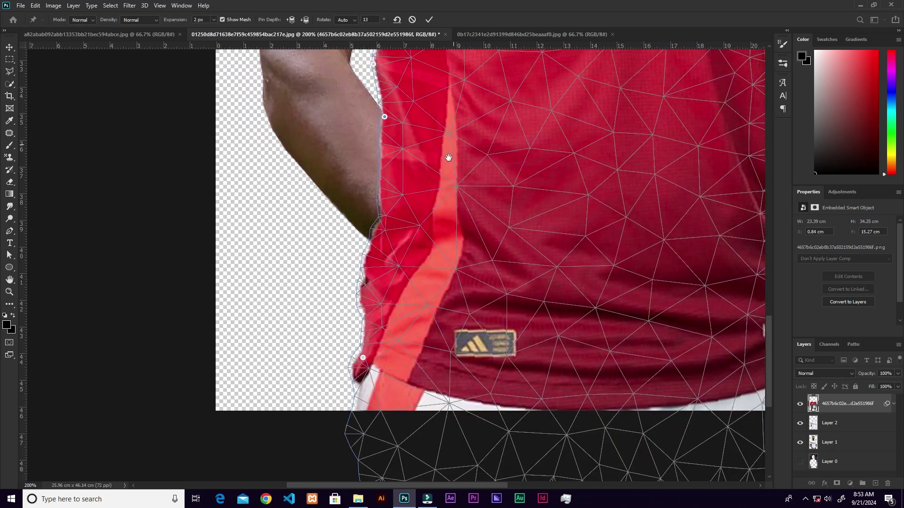
{"action": "left_click_drag", "start_coordinate": [368, 265], "coordinate": [381, 282]}
{"action": "left_click_drag", "start_coordinate": [363, 358], "coordinate": [379, 386]}
{"action": "left_click_drag", "start_coordinate": [380, 283], "coordinate": [376, 284]}
Refine the Adidas-logo-side sleeve hem pins and add a torso-edge pin just below the armpit.
{"action": "left_click_drag", "start_coordinate": [448, 121], "coordinate": [380, 367]}
{"action": "mouse_move", "coordinate": [307, 245]}
{"action": "left_mouse_down"}
{"action": "mouse_move", "coordinate": [318, 234]}
{"action": "mouse_move", "coordinate": [308, 245]}
{"action": "left_mouse_up"}
{"action": "left_click_drag", "start_coordinate": [307, 284], "coordinate": [307, 284]}
{"action": "mouse_move", "coordinate": [240, 227]}
{"action": "left_mouse_down"}
{"action": "mouse_move", "coordinate": [235, 209]}
{"action": "mouse_move", "coordinate": [243, 226]}
{"action": "left_mouse_up"}
{"action": "mouse_move", "coordinate": [180, 239]}
{"action": "left_mouse_down"}
{"action": "mouse_move", "coordinate": [183, 220]}
{"action": "mouse_move", "coordinate": [181, 233]}
{"action": "left_mouse_up"}
{"action": "left_click_drag", "start_coordinate": [305, 244], "coordinate": [302, 244]}
{"action": "left_click_drag", "start_coordinate": [242, 221], "coordinate": [241, 223]}
Pin the lower outer edge of the crest-side sleeve just above the hem and nudge it outward.
{"action": "left_click_drag", "start_coordinate": [677, 241], "coordinate": [537, 297]}
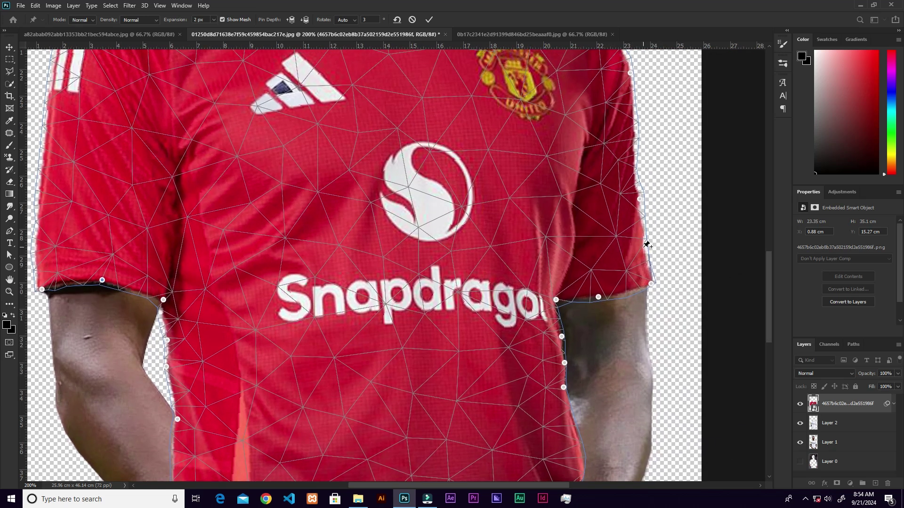
{"action": "left_click_drag", "start_coordinate": [643, 250], "coordinate": [647, 248]}
{"action": "left_click_drag", "start_coordinate": [640, 202], "coordinate": [617, 435]}
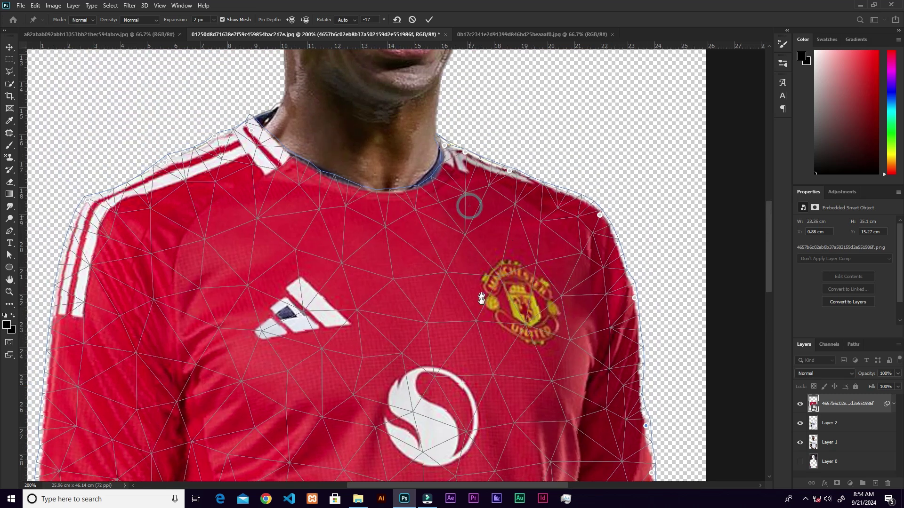
Pull the crest-side neckline up over the navy collar with a new pin and adjust the adjoining shoulder line.
{"action": "left_click_drag", "start_coordinate": [468, 202], "coordinate": [490, 349]}
{"action": "key", "text": "ctrl+plus"}
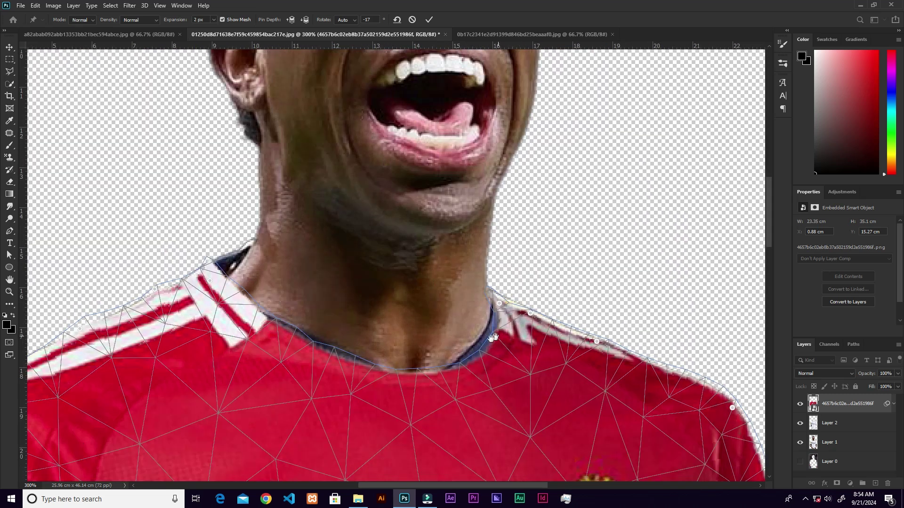
{"action": "left_click", "coordinate": [487, 356]}
{"action": "left_click_drag", "start_coordinate": [487, 357], "coordinate": [473, 344]}
{"action": "left_click_drag", "start_coordinate": [492, 287], "coordinate": [603, 341]}
{"action": "left_click_drag", "start_coordinate": [697, 380], "coordinate": [692, 375]}
Pin the rest of the neckline and the Adidas-logo-side collar, shaping them around the neck to cover the old collar.
{"action": "left_click_drag", "start_coordinate": [386, 332], "coordinate": [489, 375]}
{"action": "mouse_move", "coordinate": [439, 390]}
{"action": "left_mouse_down"}
{"action": "mouse_move", "coordinate": [456, 370]}
{"action": "mouse_move", "coordinate": [438, 394]}
{"action": "mouse_move", "coordinate": [441, 386]}
{"action": "left_mouse_up"}
{"action": "left_click", "coordinate": [323, 305]}
{"action": "left_click_drag", "start_coordinate": [325, 308], "coordinate": [337, 301]}
{"action": "mouse_move", "coordinate": [360, 333]}
{"action": "left_mouse_down"}
{"action": "mouse_move", "coordinate": [345, 343]}
{"action": "mouse_move", "coordinate": [337, 335]}
{"action": "mouse_move", "coordinate": [350, 332]}
{"action": "left_mouse_up"}
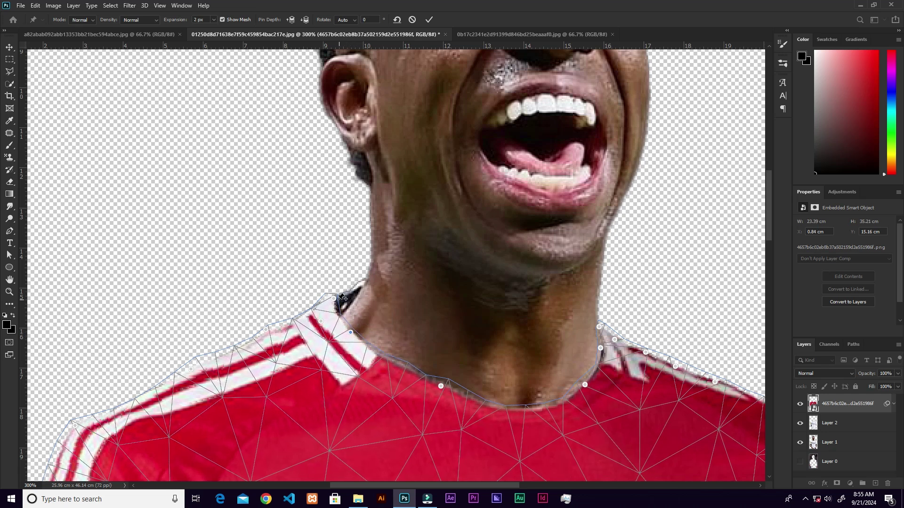
{"action": "mouse_move", "coordinate": [336, 301]}
{"action": "left_mouse_down"}
{"action": "mouse_move", "coordinate": [347, 297]}
{"action": "mouse_move", "coordinate": [341, 307]}
{"action": "left_mouse_up"}
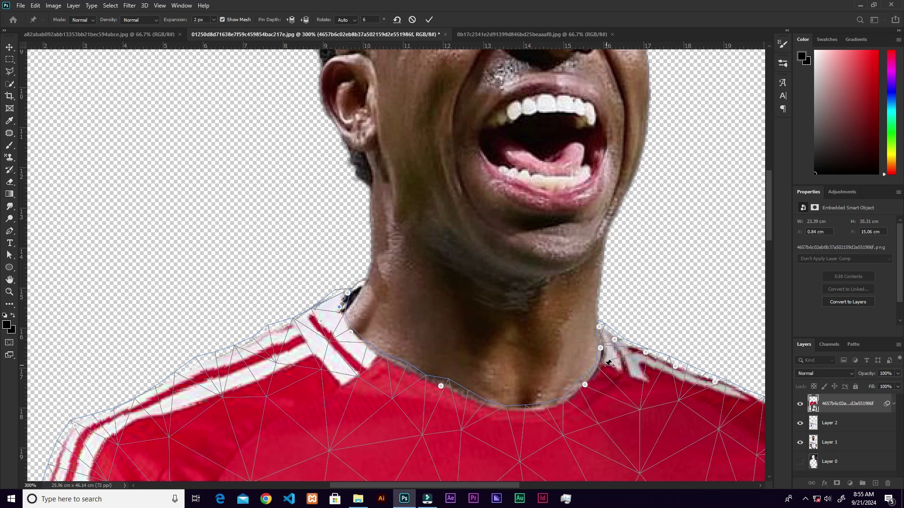
{"action": "left_click_drag", "start_coordinate": [599, 366], "coordinate": [596, 368]}
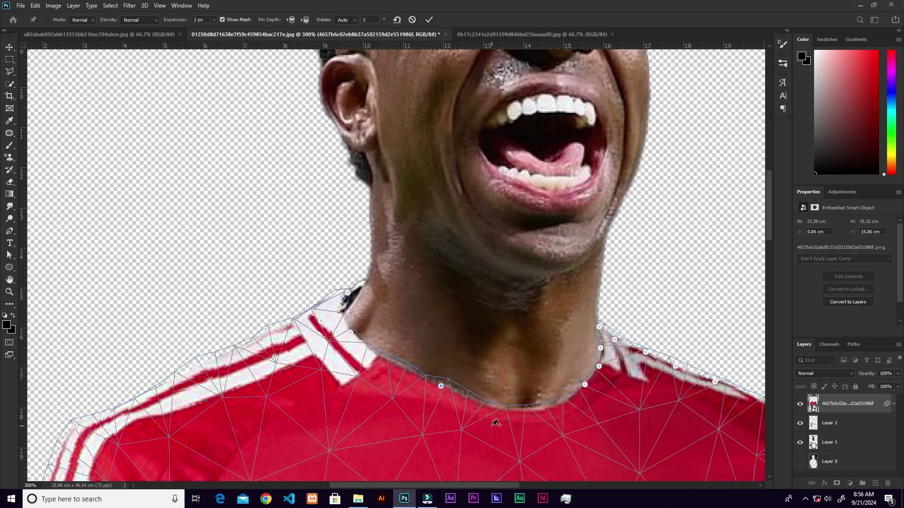
Review the whole warped jersey and commit the Puppet Warp.
{"action": "key", "text": "ctrl+minus"}
{"action": "key", "text": "ctrl+minus"}
{"action": "key", "text": "ctrl+minus"}
{"action": "key", "text": "ctrl+plus"}
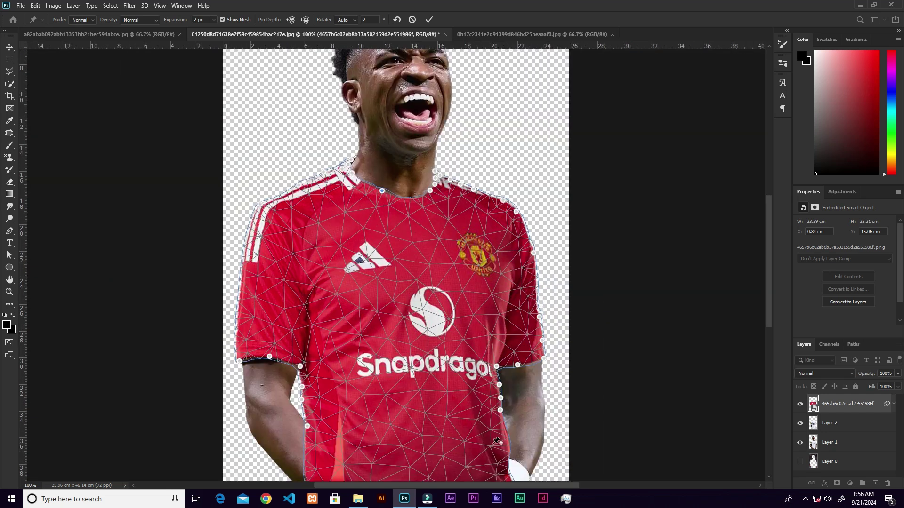
{"action": "key", "text": "ctrl+minus"}
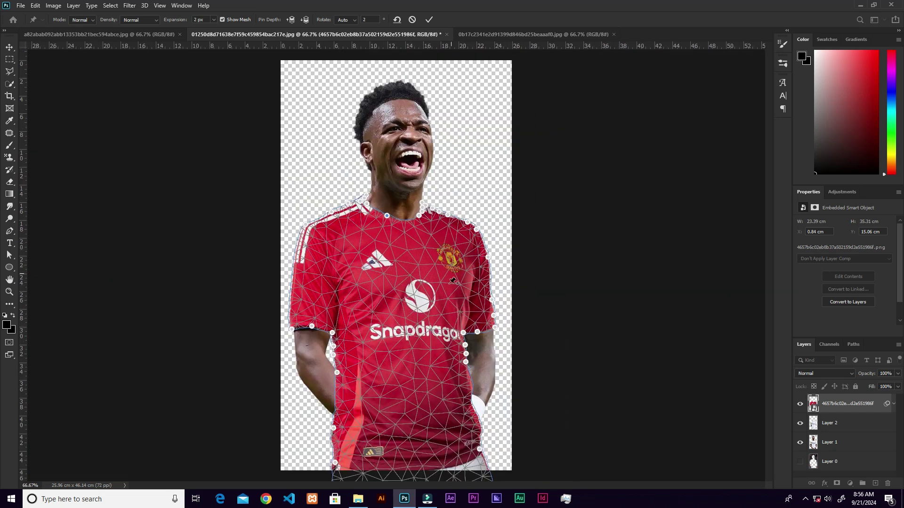
{"action": "left_click", "coordinate": [429, 19]}
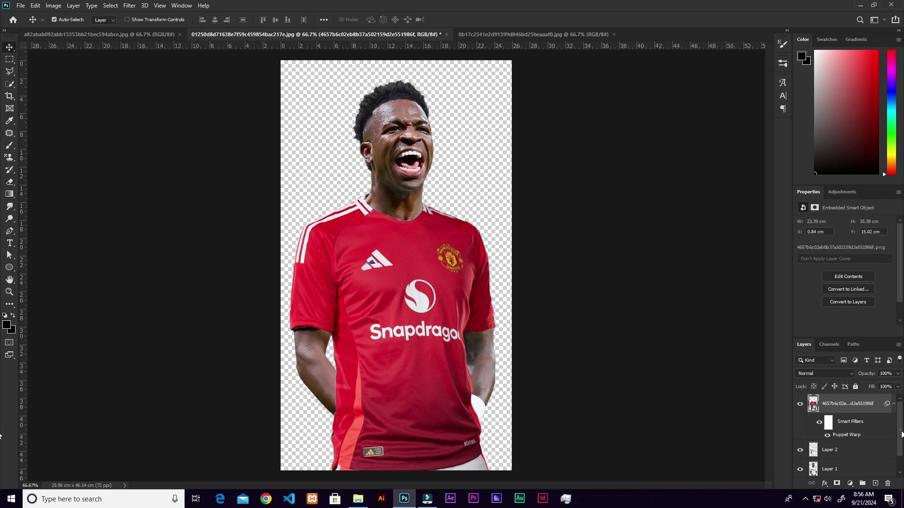
Load Layer 2's outline as a selection and add it as a layer mask to the red jersey layer.
{"action": "scroll", "coordinate": [900, 434], "scroll_direction": "down", "scroll_amount": 2}
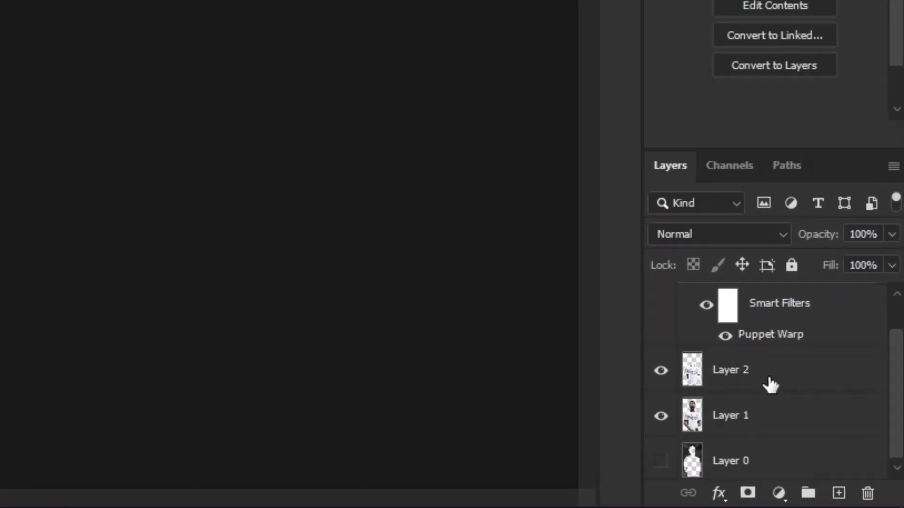
{"action": "left_click", "coordinate": [694, 379]}
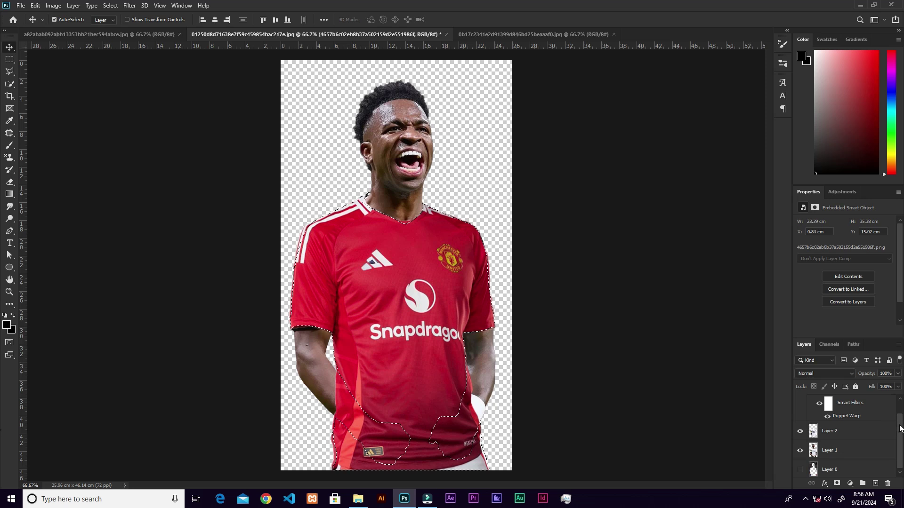
{"action": "scroll", "coordinate": [900, 429], "scroll_direction": "up", "scroll_amount": 2}
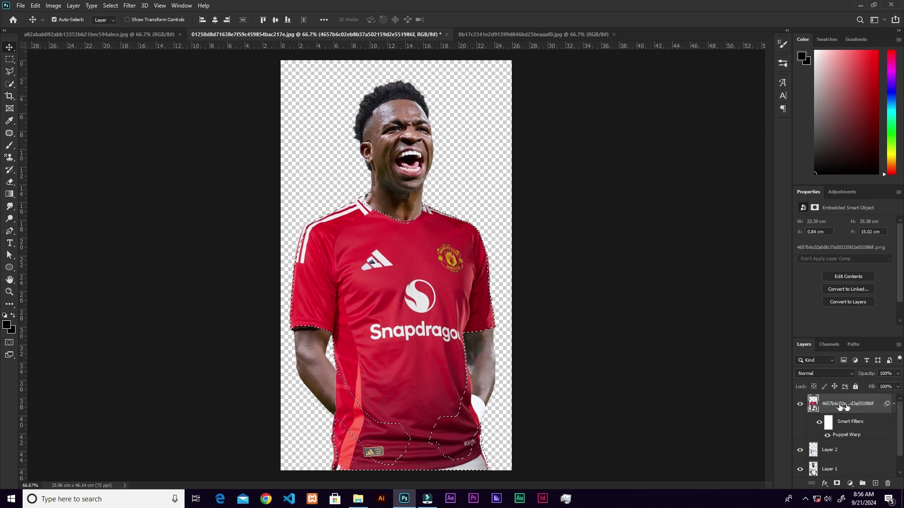
{"action": "left_click", "coordinate": [836, 485]}
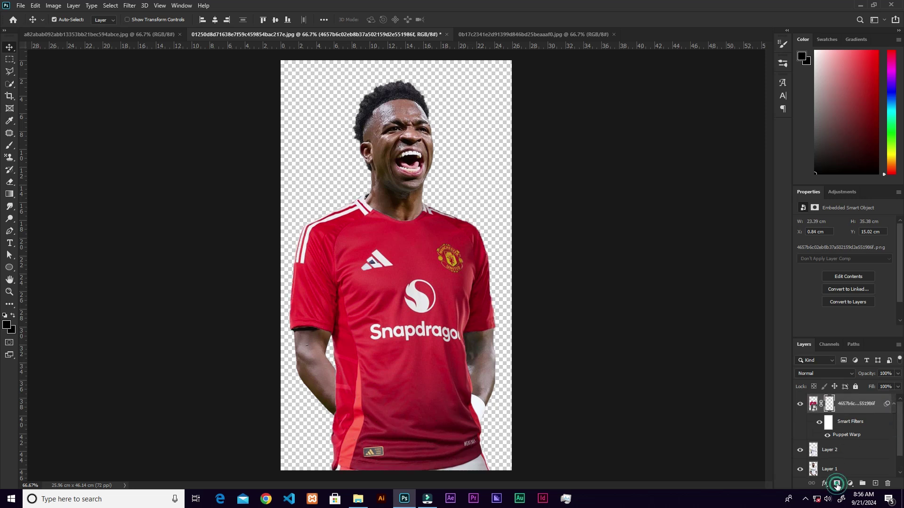
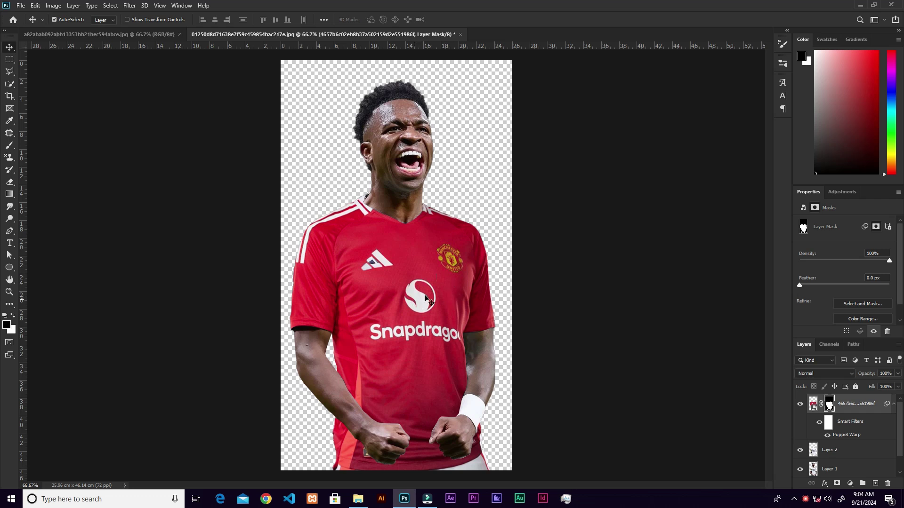
Toggle the red jersey layer's visibility to compare it with the original white shirt.
{"action": "left_click", "coordinate": [800, 405]}
{"action": "left_click", "coordinate": [800, 405]}
{"action": "left_click", "coordinate": [800, 405]}
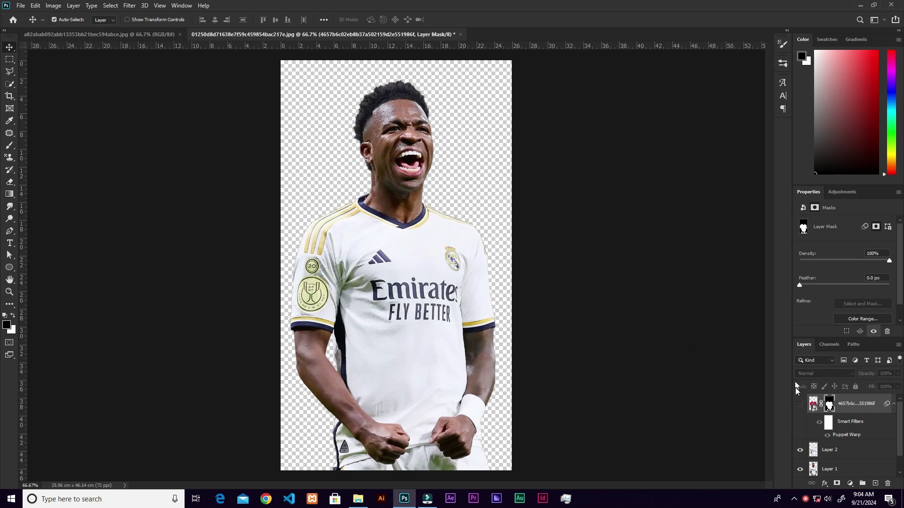
Hide and show the red jersey layer again to compare it with the original shirt underneath.
{"action": "left_click", "coordinate": [800, 406]}
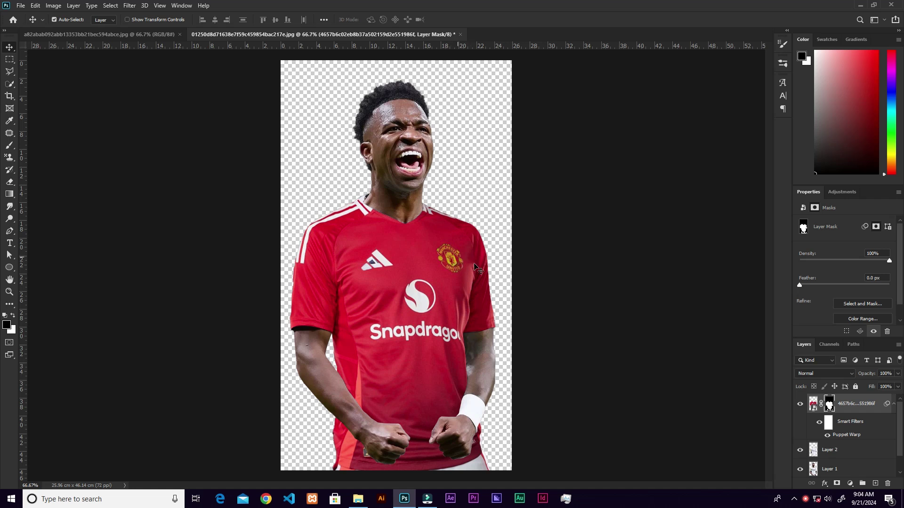
{"action": "left_click", "coordinate": [800, 405]}
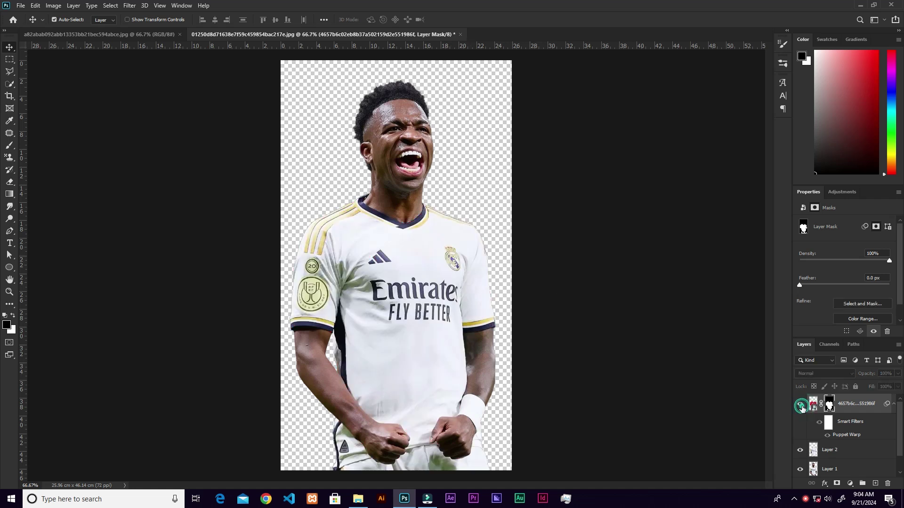
{"action": "left_click", "coordinate": [801, 405]}
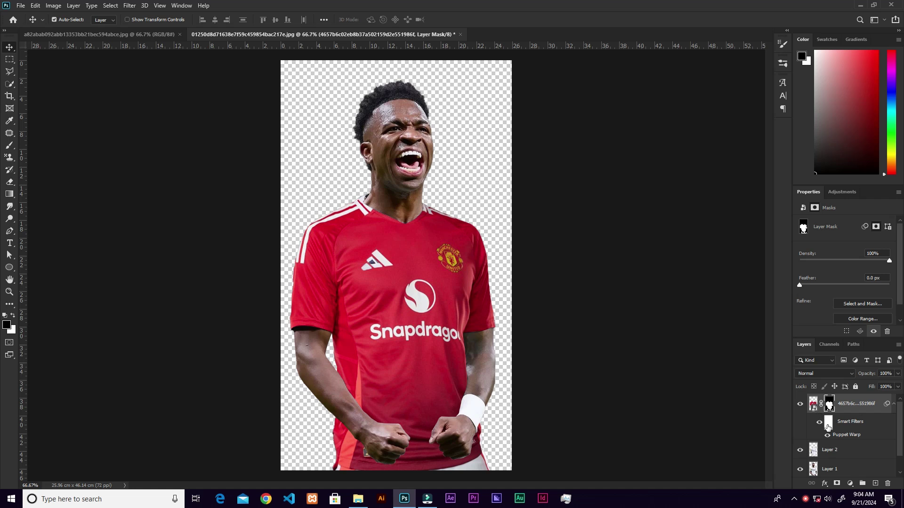
Reopen the jersey's Puppet Warp and pin the crest-side armpit seam, pulling it inward to match the original sleeve line.
{"action": "double_click", "coordinate": [851, 436]}
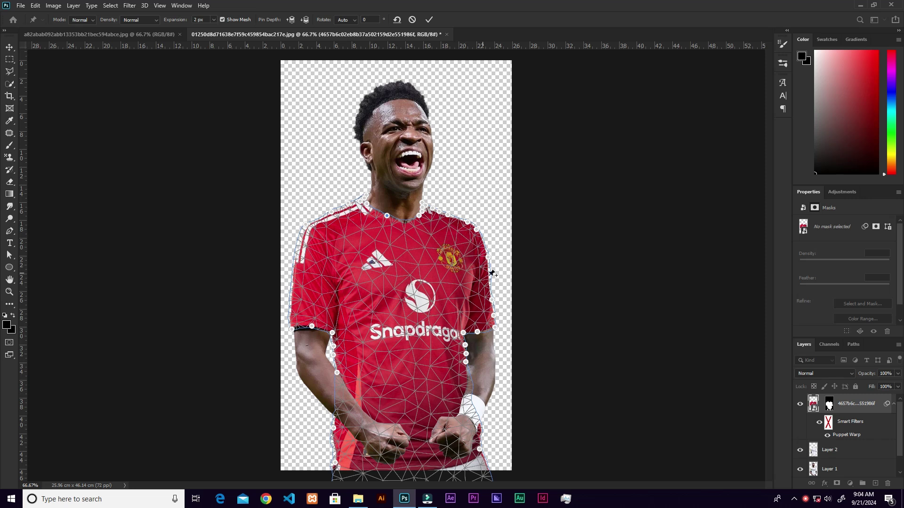
{"action": "key", "text": "ctrl+plus"}
{"action": "key", "text": "ctrl+plus"}
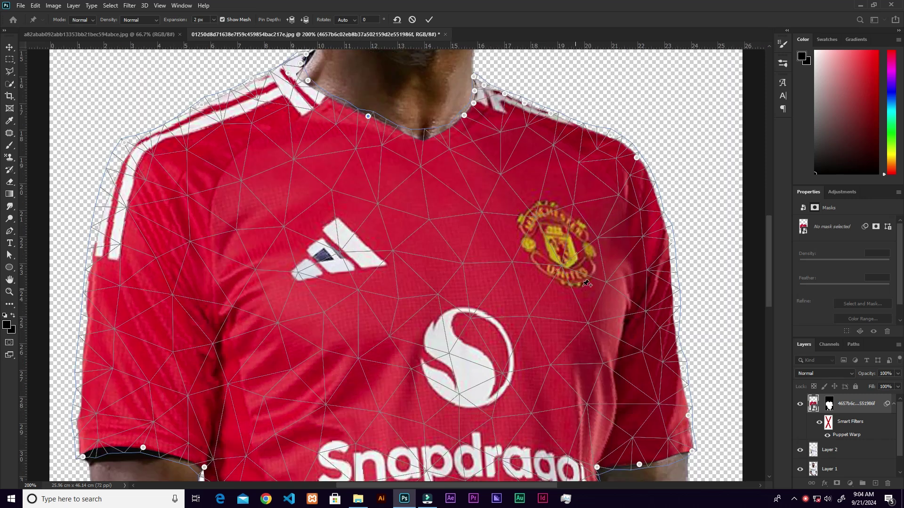
{"action": "left_click", "coordinate": [672, 299]}
{"action": "left_click", "coordinate": [629, 313]}
{"action": "left_click_drag", "start_coordinate": [630, 313], "coordinate": [610, 307]}
{"action": "left_click", "coordinate": [613, 364]}
{"action": "left_click_drag", "start_coordinate": [613, 364], "coordinate": [606, 361]}
{"action": "left_click", "coordinate": [612, 413]}
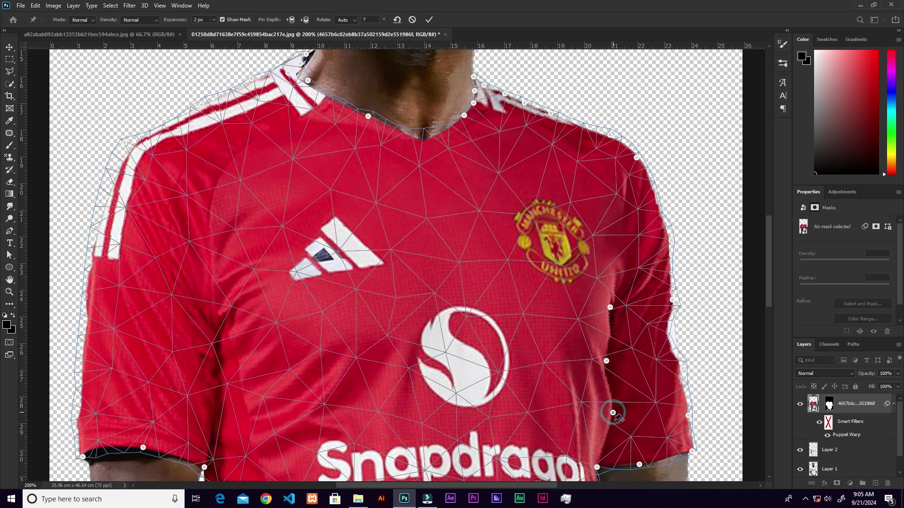
{"action": "left_click_drag", "start_coordinate": [612, 413], "coordinate": [603, 394]}
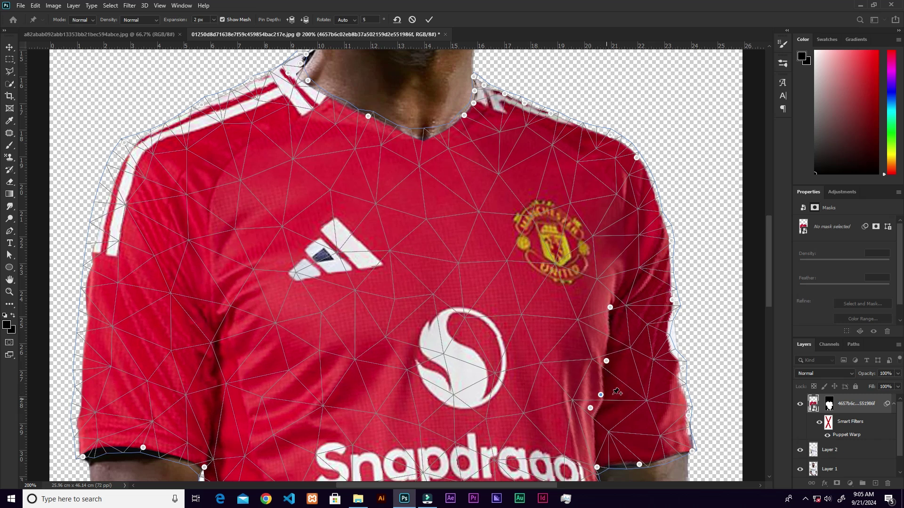
Pull the outer edge and cuff of the crest-side sleeve outward with pins to fill the original sleeve's outline.
{"action": "left_click_drag", "start_coordinate": [666, 340], "coordinate": [680, 350]}
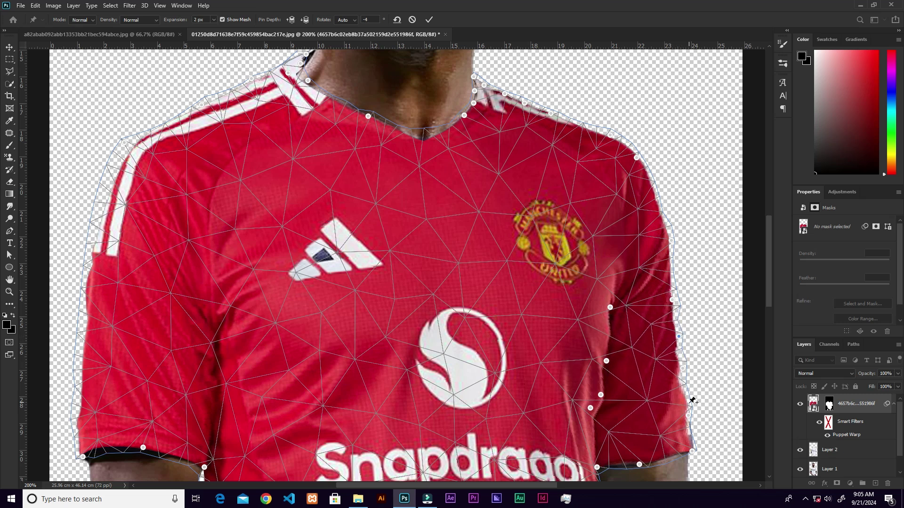
{"action": "left_click_drag", "start_coordinate": [687, 416], "coordinate": [692, 415]}
{"action": "left_click_drag", "start_coordinate": [693, 451], "coordinate": [703, 452]}
{"action": "left_click_drag", "start_coordinate": [636, 363], "coordinate": [622, 310]}
{"action": "left_click_drag", "start_coordinate": [627, 413], "coordinate": [613, 421]}
{"action": "left_click", "coordinate": [607, 411]}
{"action": "left_click", "coordinate": [673, 316]}
Fine-tune the pins along the seam between the torso and the crest-side sleeve.
{"action": "left_click_drag", "start_coordinate": [594, 309], "coordinate": [590, 306]}
{"action": "left_click_drag", "start_coordinate": [588, 342], "coordinate": [582, 338]}
{"action": "left_click_drag", "start_coordinate": [578, 355], "coordinate": [578, 357]}
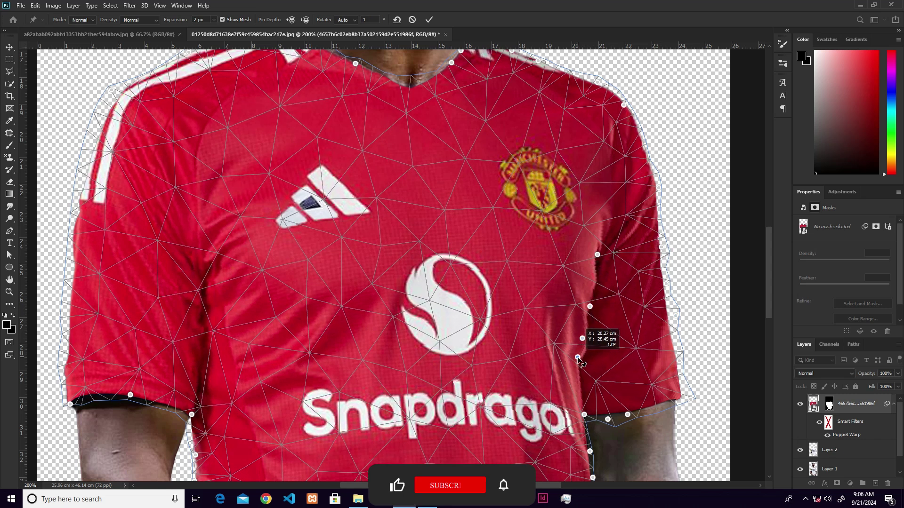
Pin the Adidas-side sleeve's outer edge, adjust its armpit seam, and commit the Puppet Warp.
{"action": "key", "text": "ctrl+minus"}
{"action": "key", "text": "ctrl+plus"}
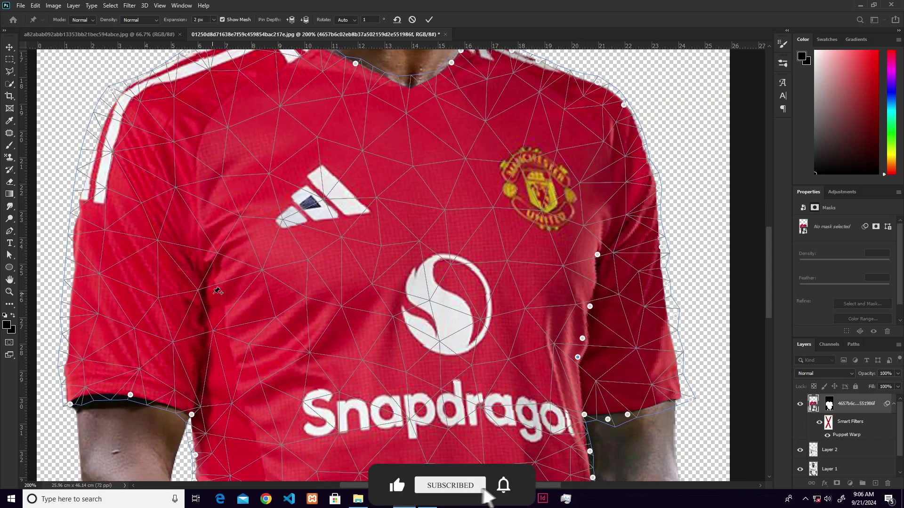
{"action": "left_click", "coordinate": [75, 225]}
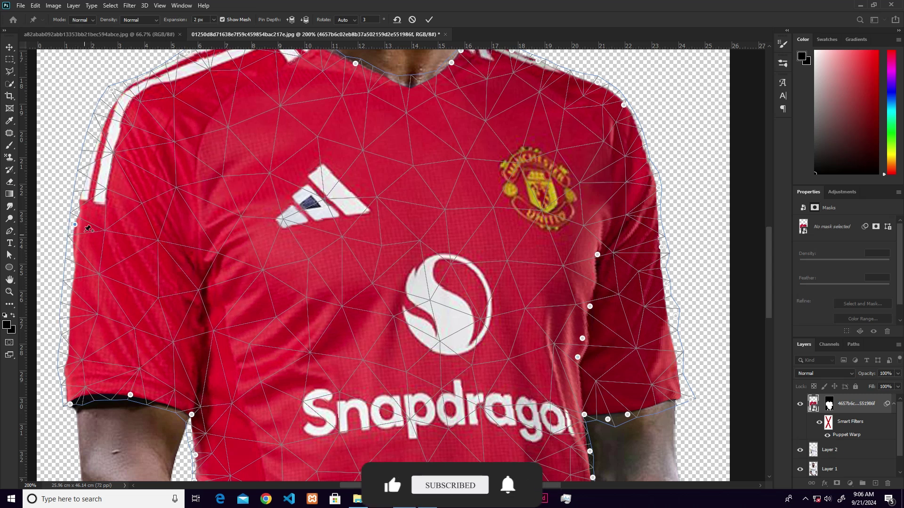
{"action": "left_click", "coordinate": [102, 131]}
{"action": "left_click", "coordinate": [68, 328]}
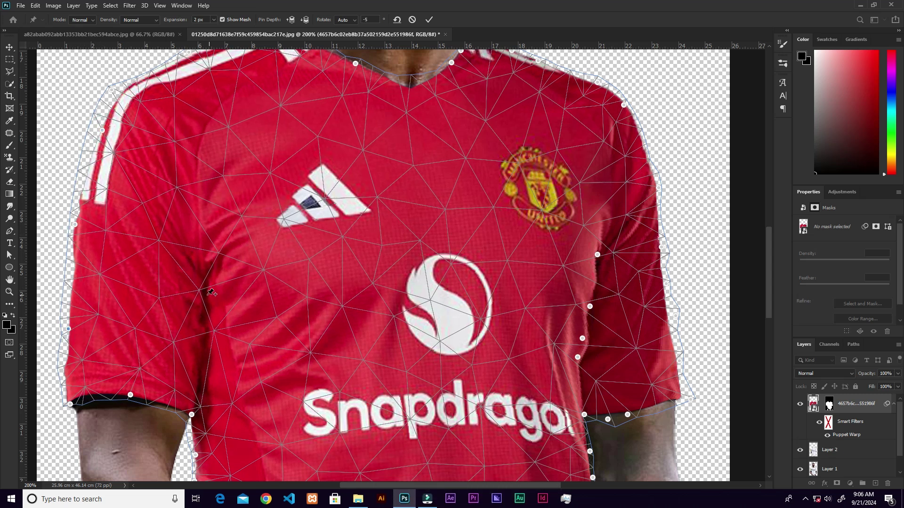
{"action": "left_click_drag", "start_coordinate": [202, 288], "coordinate": [220, 289]}
{"action": "key", "text": "ctrl+minus"}
{"action": "key", "text": "ctrl+minus"}
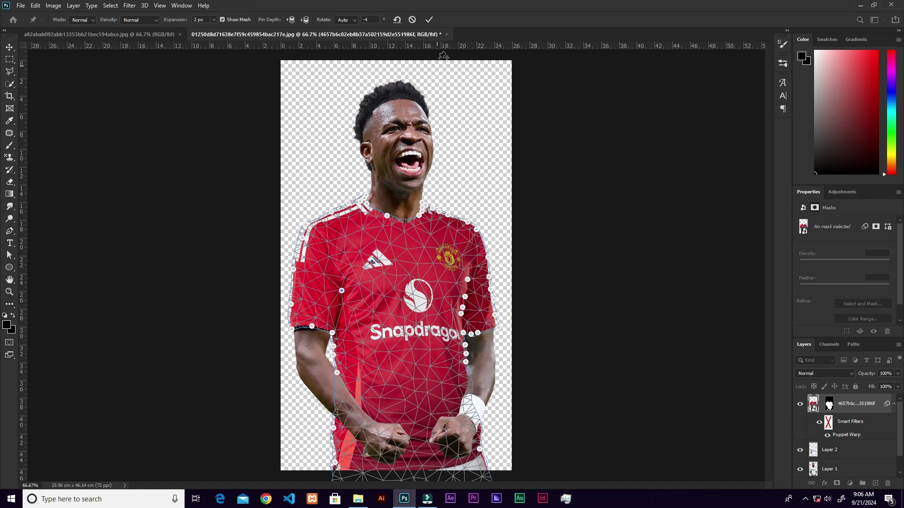
{"action": "left_click", "coordinate": [429, 20]}
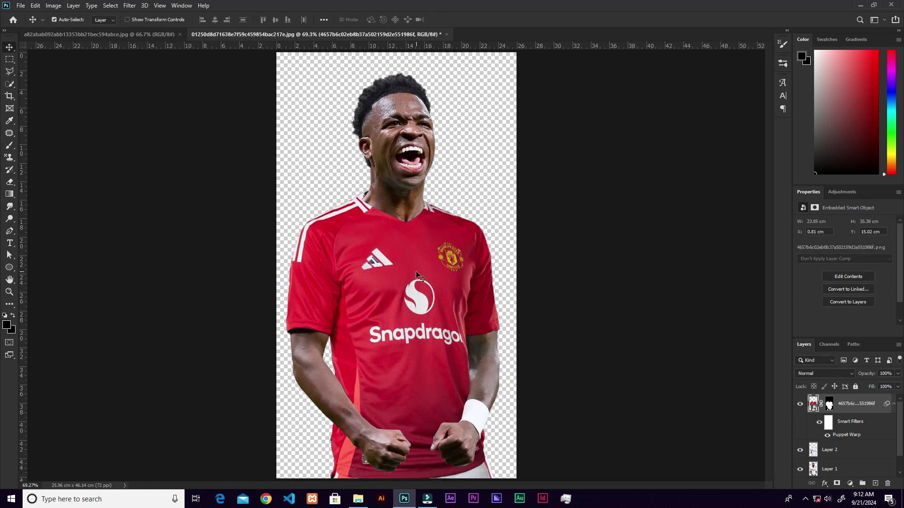
On Layer 1, smudge the neck skin over the old collar's edge beside the Adidas-side collar, using a smaller Smudge brush.
{"action": "scroll", "coordinate": [416, 273], "scroll_direction": "up", "scroll_amount": 8}
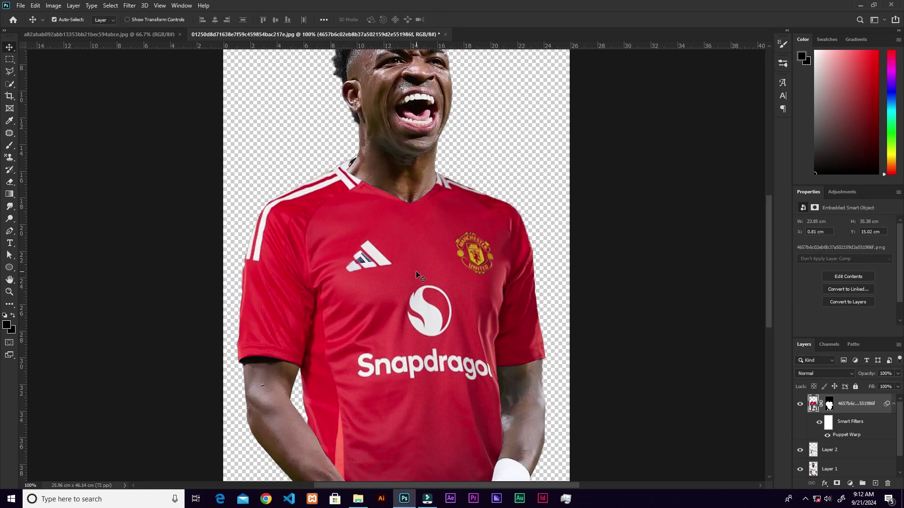
{"action": "scroll", "coordinate": [413, 205], "scroll_direction": "up", "scroll_amount": 5}
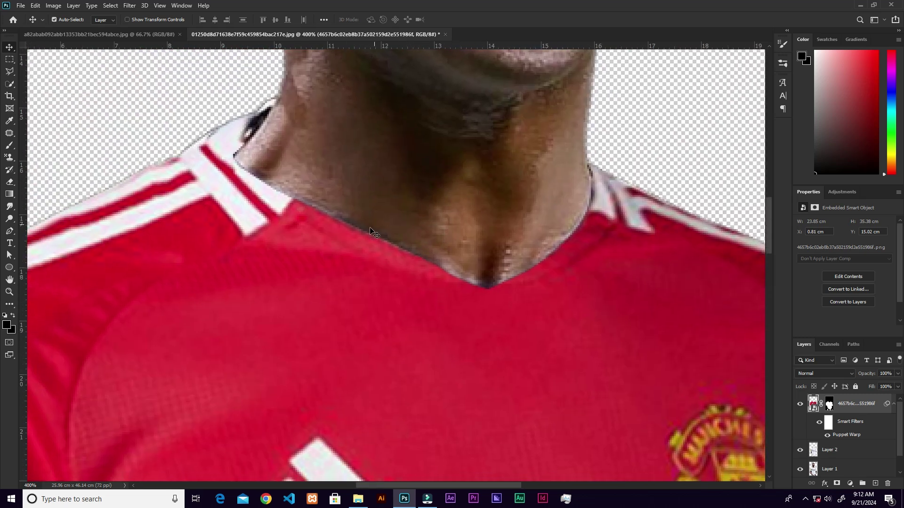
{"action": "left_click_drag", "start_coordinate": [900, 427], "coordinate": [900, 441]}
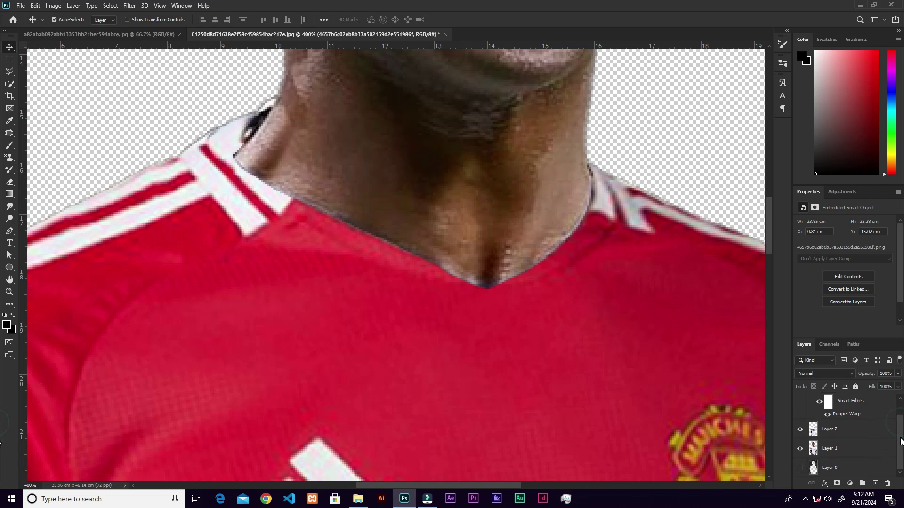
{"action": "left_click", "coordinate": [837, 449]}
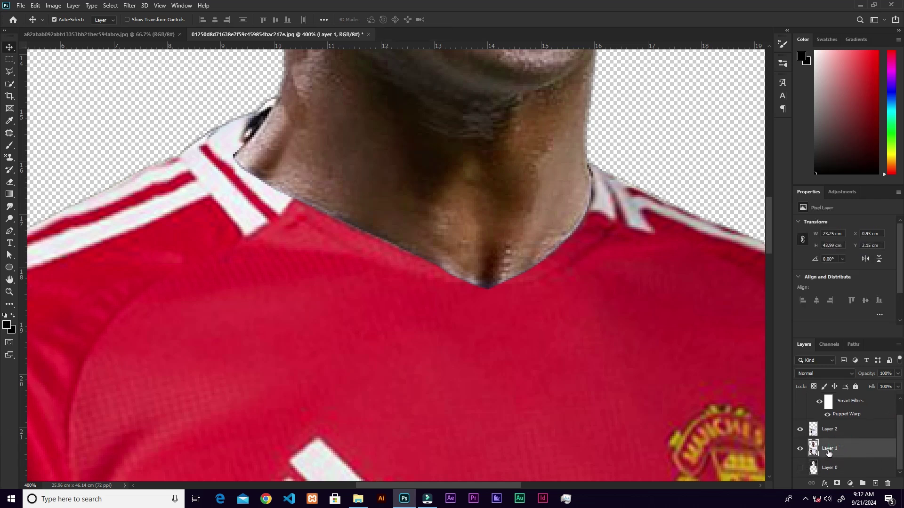
{"action": "left_click", "coordinate": [9, 207]}
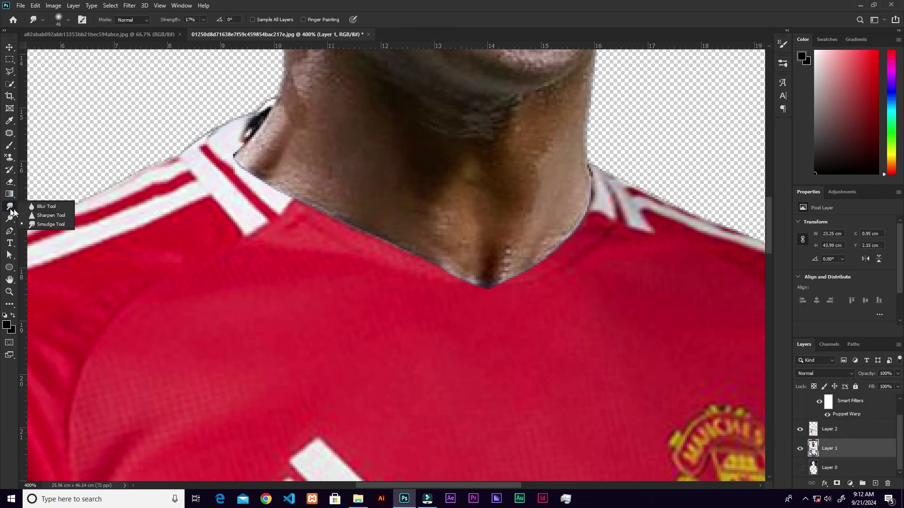
{"action": "left_click", "coordinate": [35, 225]}
{"action": "right_click", "coordinate": [431, 241]}
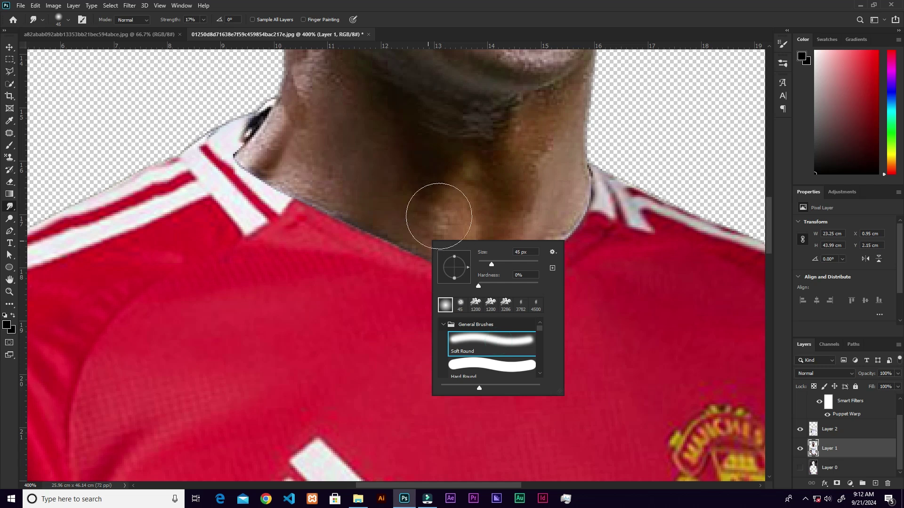
{"action": "left_click", "coordinate": [439, 225]}
{"action": "key", "text": "bracketleft"}
{"action": "key", "text": "bracketleft"}
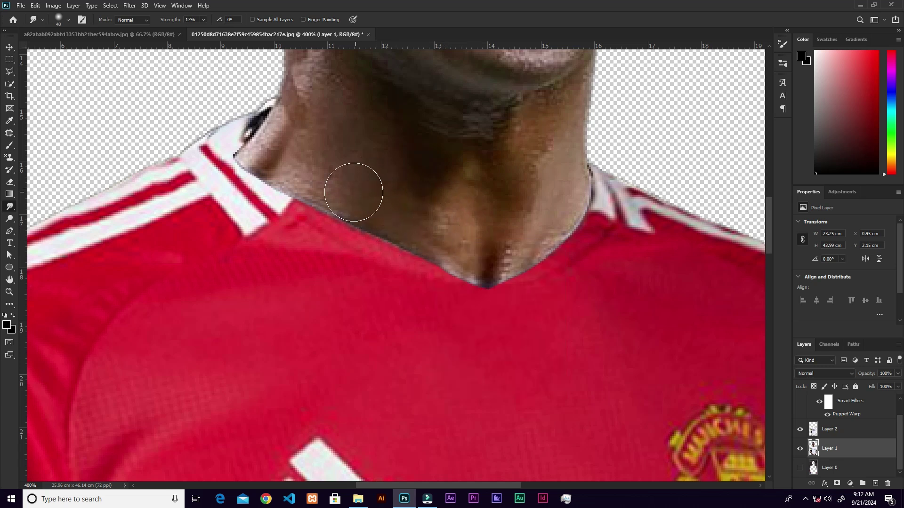
{"action": "left_click_drag", "start_coordinate": [280, 177], "coordinate": [255, 204]}
{"action": "left_click_drag", "start_coordinate": [261, 169], "coordinate": [232, 186]}
Smudge the skin along the rest of the V-neckline to cover the dark edge of the old collar.
{"action": "mouse_move", "coordinate": [307, 198]}
{"action": "left_mouse_down"}
{"action": "mouse_move", "coordinate": [289, 212]}
{"action": "mouse_move", "coordinate": [324, 212]}
{"action": "mouse_move", "coordinate": [325, 227]}
{"action": "mouse_move", "coordinate": [338, 221]}
{"action": "mouse_move", "coordinate": [334, 239]}
{"action": "mouse_move", "coordinate": [343, 229]}
{"action": "mouse_move", "coordinate": [350, 241]}
{"action": "mouse_move", "coordinate": [354, 226]}
{"action": "mouse_move", "coordinate": [348, 243]}
{"action": "mouse_move", "coordinate": [360, 231]}
{"action": "mouse_move", "coordinate": [377, 245]}
{"action": "mouse_move", "coordinate": [388, 237]}
{"action": "mouse_move", "coordinate": [389, 255]}
{"action": "mouse_move", "coordinate": [406, 254]}
{"action": "mouse_move", "coordinate": [407, 269]}
{"action": "mouse_move", "coordinate": [452, 275]}
{"action": "mouse_move", "coordinate": [460, 287]}
{"action": "mouse_move", "coordinate": [468, 281]}
{"action": "mouse_move", "coordinate": [475, 294]}
{"action": "mouse_move", "coordinate": [480, 285]}
{"action": "mouse_move", "coordinate": [491, 299]}
{"action": "mouse_move", "coordinate": [500, 283]}
{"action": "mouse_move", "coordinate": [519, 294]}
{"action": "mouse_move", "coordinate": [535, 272]}
{"action": "mouse_move", "coordinate": [563, 268]}
{"action": "mouse_move", "coordinate": [559, 251]}
{"action": "mouse_move", "coordinate": [586, 248]}
{"action": "mouse_move", "coordinate": [579, 231]}
{"action": "mouse_move", "coordinate": [596, 218]}
{"action": "mouse_move", "coordinate": [583, 204]}
{"action": "mouse_move", "coordinate": [590, 182]}
{"action": "mouse_move", "coordinate": [587, 212]}
{"action": "mouse_move", "coordinate": [532, 257]}
{"action": "left_mouse_up"}
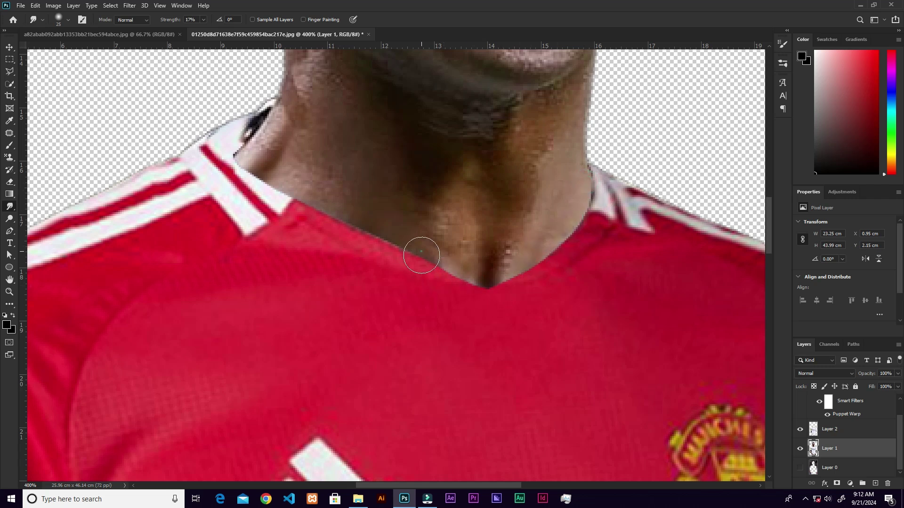
{"action": "left_click_drag", "start_coordinate": [404, 243], "coordinate": [349, 223]}
{"action": "left_click_drag", "start_coordinate": [351, 216], "coordinate": [301, 208]}
{"action": "left_click_drag", "start_coordinate": [472, 275], "coordinate": [501, 296]}
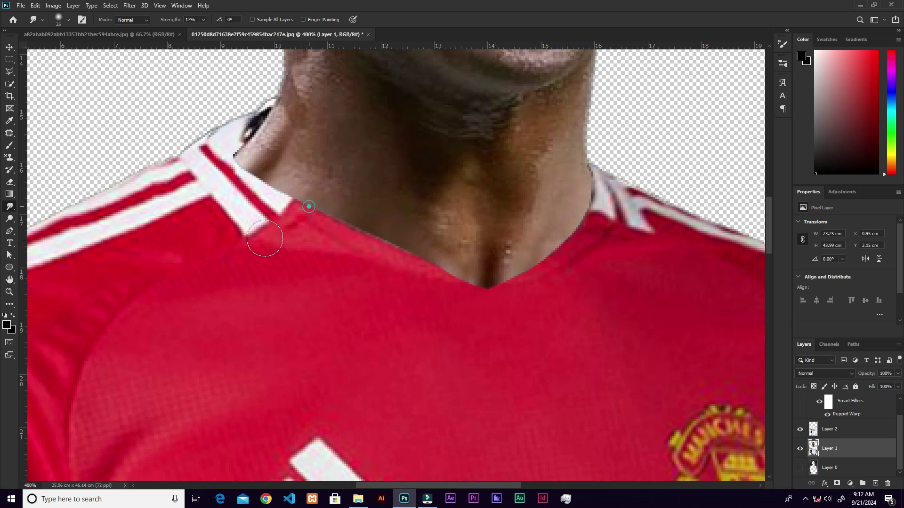
Smudge the arm skin along the sleeve cuffs to hide the old shirt's dark edge.
{"action": "key", "text": "ctrl+0"}
{"action": "key", "text": "ctrl+plus"}
{"action": "key", "text": "ctrl+plus"}
{"action": "key", "text": "ctrl+plus"}
{"action": "left_click_drag", "start_coordinate": [618, 394], "coordinate": [299, 115]}
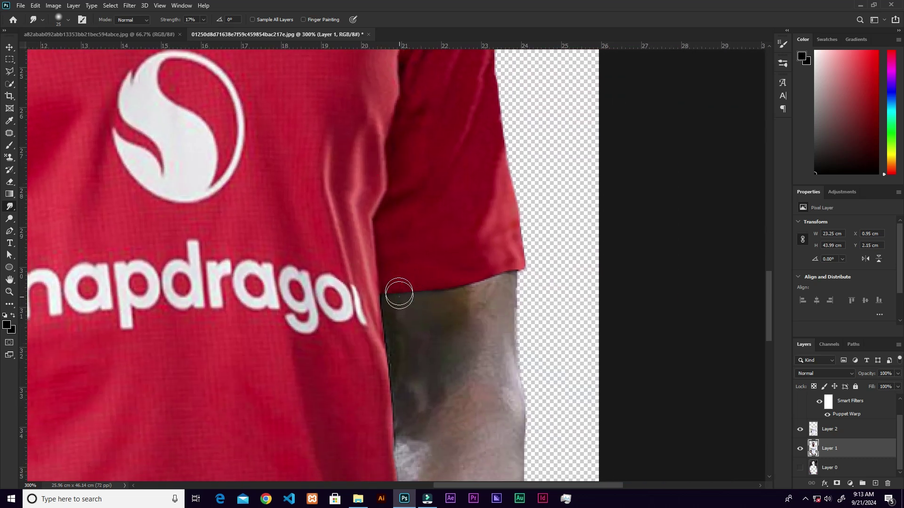
{"action": "mouse_move", "coordinate": [428, 289]}
{"action": "left_mouse_down"}
{"action": "mouse_move", "coordinate": [421, 272]}
{"action": "mouse_move", "coordinate": [452, 289]}
{"action": "mouse_move", "coordinate": [500, 263]}
{"action": "mouse_move", "coordinate": [489, 275]}
{"action": "mouse_move", "coordinate": [453, 272]}
{"action": "mouse_move", "coordinate": [403, 285]}
{"action": "left_mouse_up"}
{"action": "mouse_move", "coordinate": [151, 249]}
{"action": "left_mouse_down"}
{"action": "mouse_move", "coordinate": [650, 239]}
{"action": "mouse_move", "coordinate": [125, 257]}
{"action": "mouse_move", "coordinate": [125, 245]}
{"action": "left_mouse_up"}
{"action": "mouse_move", "coordinate": [206, 255]}
{"action": "left_mouse_down"}
{"action": "mouse_move", "coordinate": [226, 251]}
{"action": "mouse_move", "coordinate": [261, 273]}
{"action": "mouse_move", "coordinate": [207, 261]}
{"action": "mouse_move", "coordinate": [257, 271]}
{"action": "left_mouse_up"}
{"action": "key", "text": "ctrl+minus"}
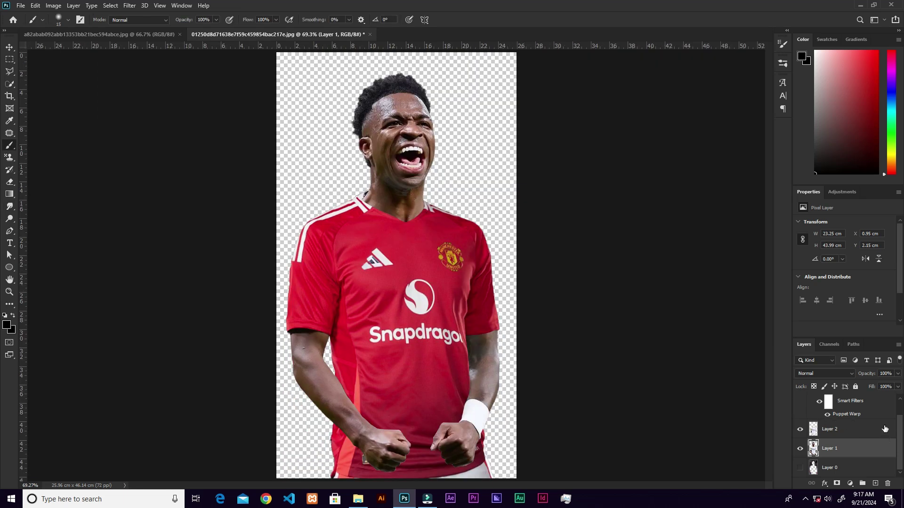
On the red jersey's layer mask, paint white with a small brush around the knuckles of the Adidas-side fist.
{"action": "left_click_drag", "start_coordinate": [901, 432], "coordinate": [897, 410]}
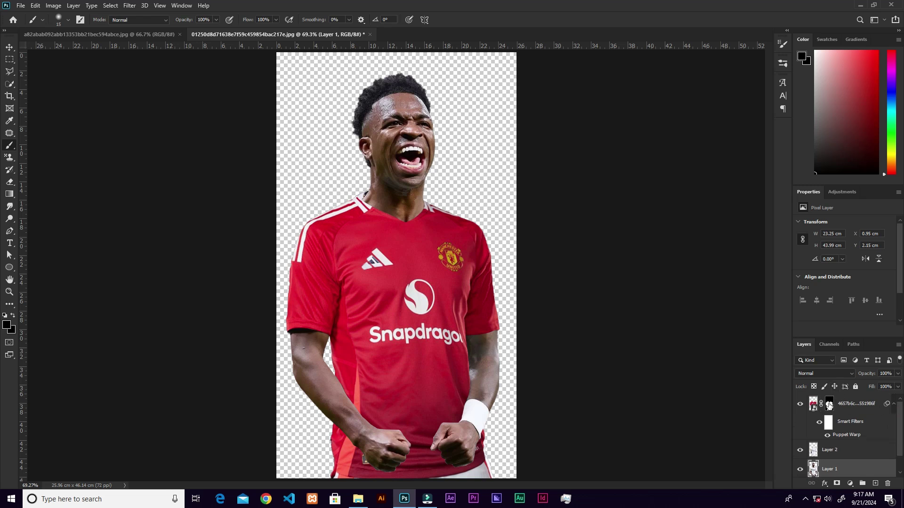
{"action": "left_click", "coordinate": [830, 405]}
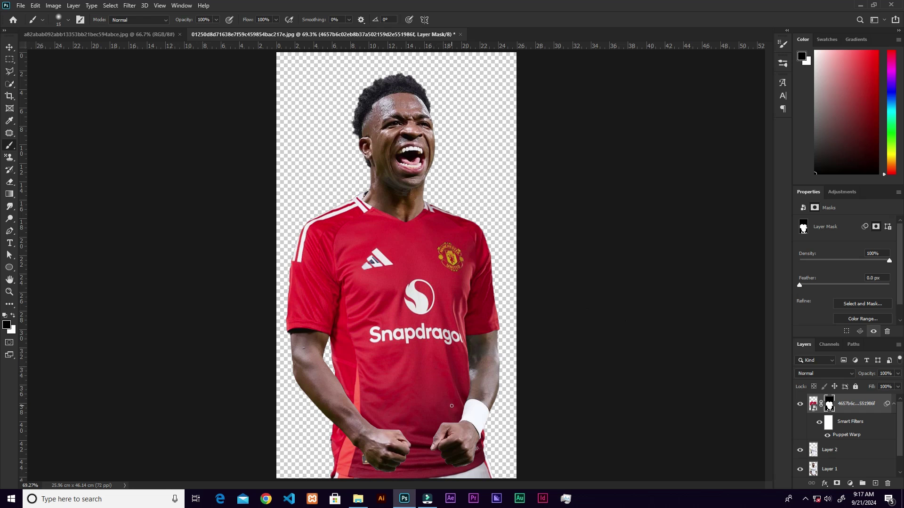
{"action": "key", "text": "ctrl+plus"}
{"action": "left_click_drag", "start_coordinate": [472, 416], "coordinate": [486, 199]}
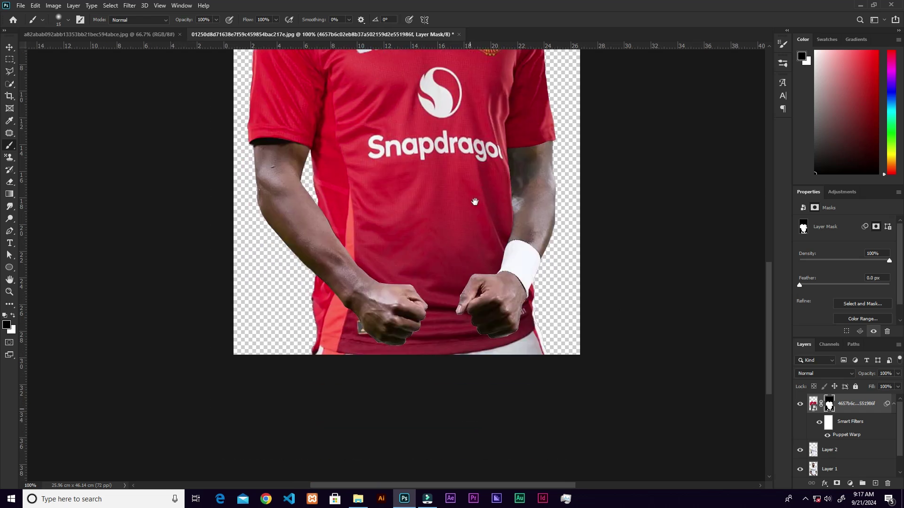
{"action": "key", "text": "ctrl+plus"}
{"action": "key", "text": "ctrl+plus"}
{"action": "left_click_drag", "start_coordinate": [537, 322], "coordinate": [425, 229]}
{"action": "left_click", "coordinate": [15, 315]}
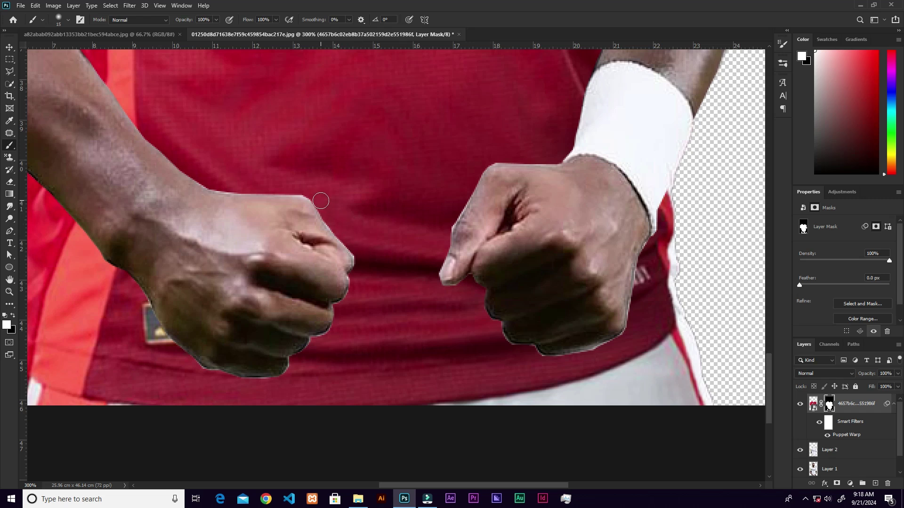
{"action": "key", "text": "ctrl+plus"}
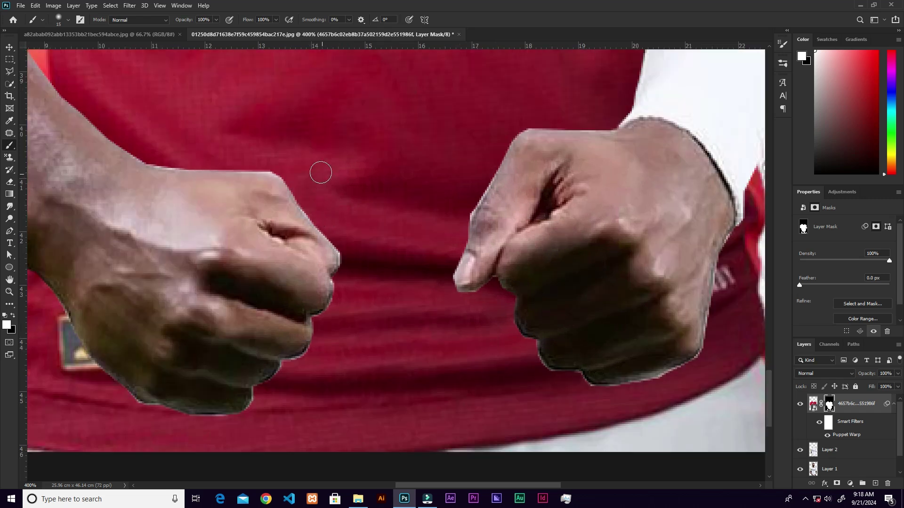
{"action": "key", "text": "bracketleft"}
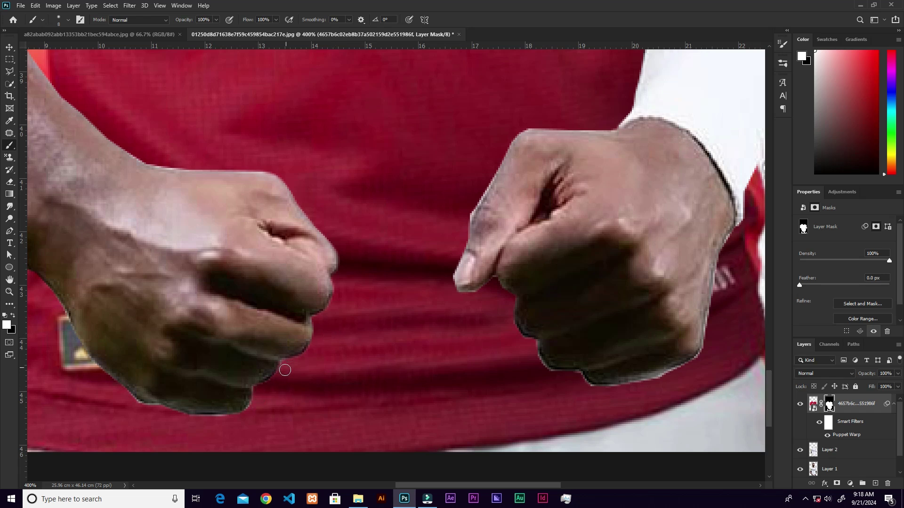
Set the brush flow to 58% and paint the mask white along the lower edge of the Adidas-side fist.
{"action": "key", "text": "ctrl+minus"}
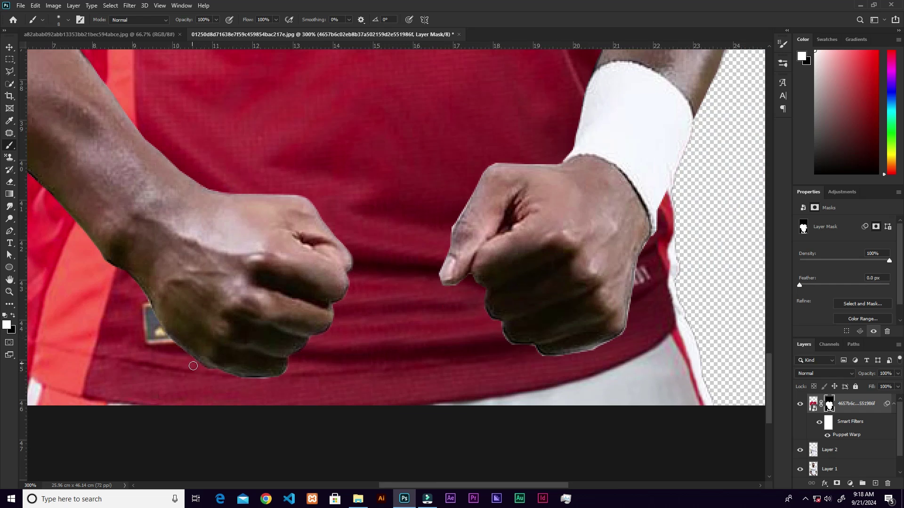
{"action": "left_click_drag", "start_coordinate": [201, 366], "coordinate": [215, 366]}
{"action": "left_click_drag", "start_coordinate": [250, 22], "coordinate": [231, 23]}
{"action": "key", "text": "ctrl+plus"}
{"action": "left_click_drag", "start_coordinate": [333, 359], "coordinate": [494, 246]}
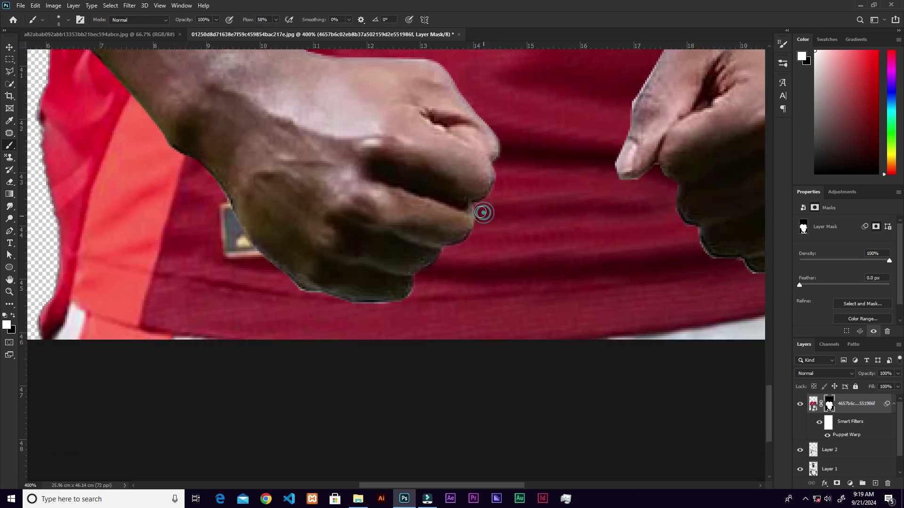
{"action": "left_click_drag", "start_coordinate": [333, 304], "coordinate": [299, 295]}
{"action": "left_click_drag", "start_coordinate": [258, 259], "coordinate": [222, 204]}
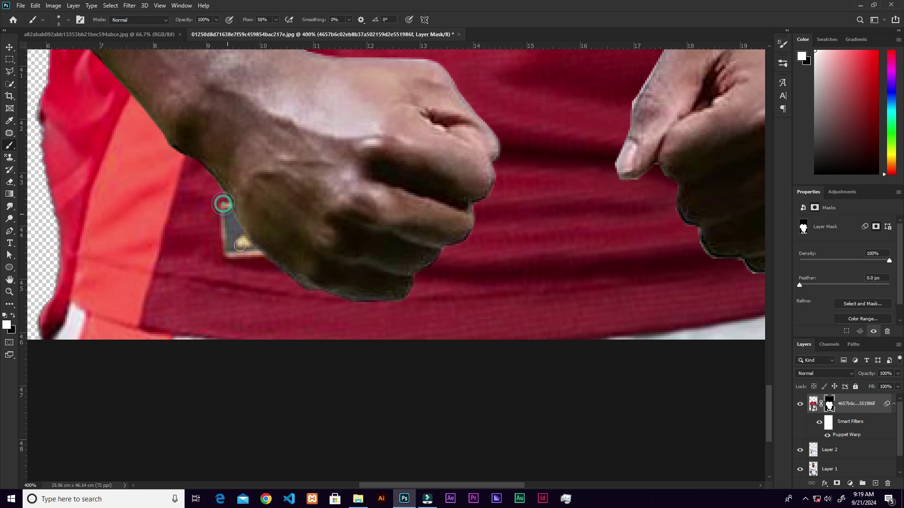
Paint the jersey mask white around the knuckles, lower edge, outer side and thumb of the wristband-side fist.
{"action": "left_click_drag", "start_coordinate": [586, 155], "coordinate": [378, 222]}
{"action": "left_click_drag", "start_coordinate": [435, 141], "coordinate": [403, 232]}
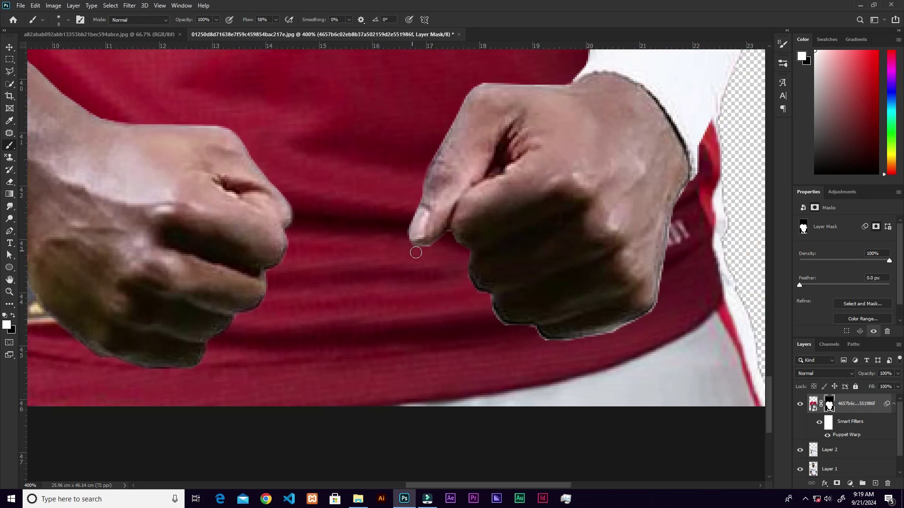
{"action": "left_click_drag", "start_coordinate": [468, 286], "coordinate": [490, 315]}
{"action": "left_click", "coordinate": [617, 336]}
{"action": "mouse_move", "coordinate": [625, 332]}
{"action": "left_mouse_down"}
{"action": "mouse_move", "coordinate": [645, 321]}
{"action": "mouse_move", "coordinate": [690, 187]}
{"action": "left_mouse_up"}
{"action": "left_click_drag", "start_coordinate": [597, 136], "coordinate": [560, 292]}
{"action": "left_click_drag", "start_coordinate": [450, 234], "coordinate": [417, 266]}
{"action": "left_click_drag", "start_coordinate": [557, 111], "coordinate": [435, 353]}
{"action": "mouse_move", "coordinate": [463, 136]}
{"action": "left_mouse_down"}
{"action": "mouse_move", "coordinate": [469, 287]}
{"action": "mouse_move", "coordinate": [447, 361]}
{"action": "mouse_move", "coordinate": [446, 239]}
{"action": "left_mouse_up"}
{"action": "left_click_drag", "start_coordinate": [446, 239], "coordinate": [440, 270]}
{"action": "left_click_drag", "start_coordinate": [447, 113], "coordinate": [408, 411]}
{"action": "left_click_drag", "start_coordinate": [413, 157], "coordinate": [420, 267]}
Touch up the jersey mask in white along the inner edge of the Adidas-side forearm and check the fist outline.
{"action": "left_click_drag", "start_coordinate": [141, 320], "coordinate": [729, 160]}
{"action": "left_click_drag", "start_coordinate": [286, 270], "coordinate": [307, 315]}
{"action": "left_click_drag", "start_coordinate": [275, 235], "coordinate": [273, 234]}
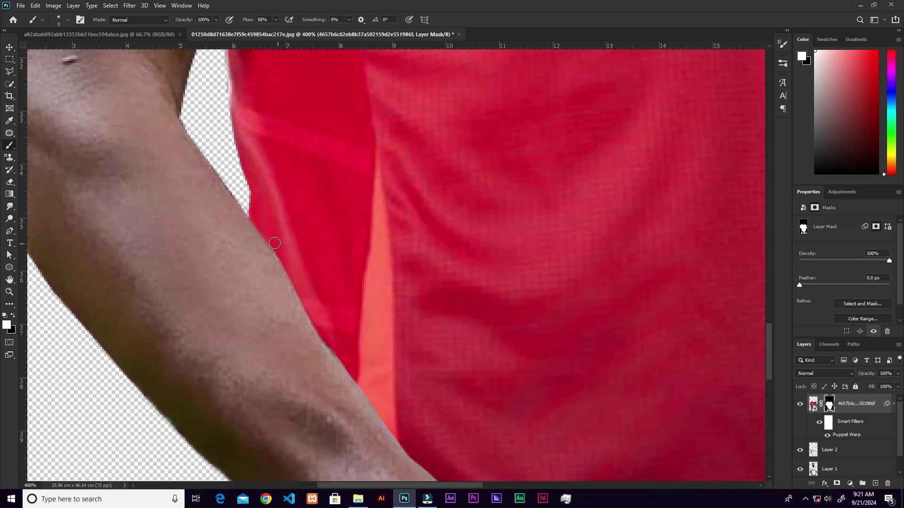
{"action": "scroll", "coordinate": [277, 226], "scroll_direction": "down", "scroll_amount": 3}
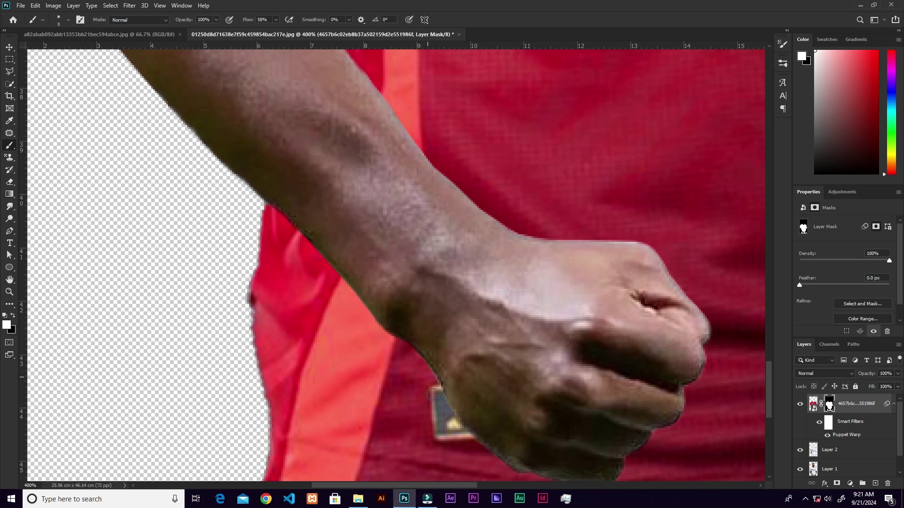
{"action": "scroll", "coordinate": [432, 395], "scroll_direction": "down", "scroll_amount": 3}
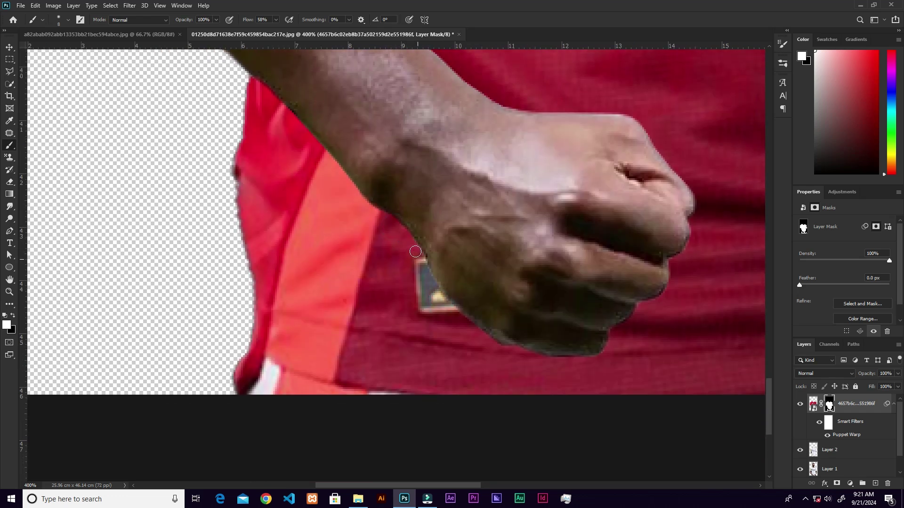
{"action": "key", "text": "ctrl+minus"}
{"action": "key", "text": "ctrl+minus"}
{"action": "key", "text": "ctrl+minus"}
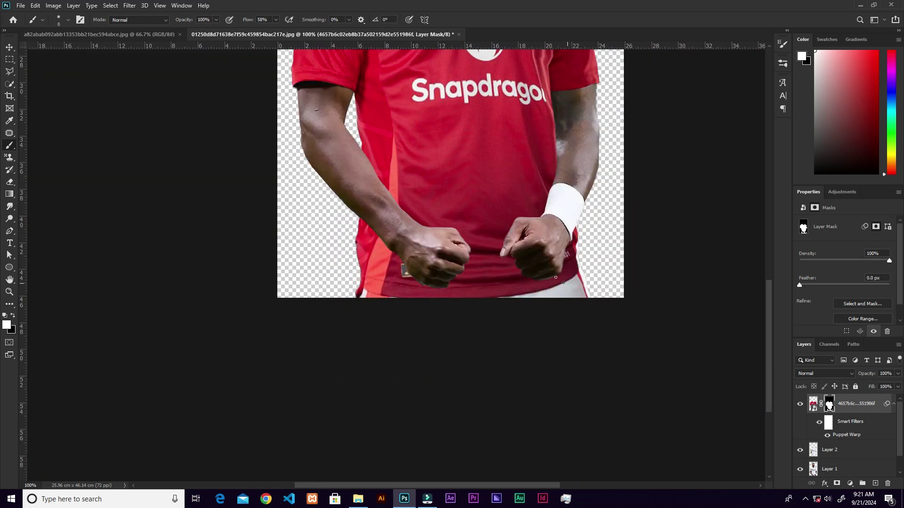
{"action": "left_click_drag", "start_coordinate": [520, 206], "coordinate": [502, 368]}
{"action": "key", "text": "ctrl+minus"}
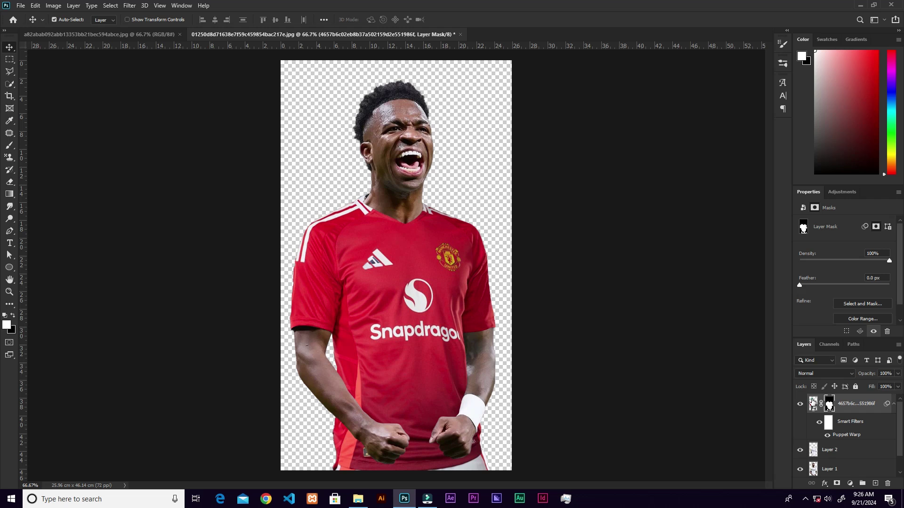
Open the Camera Raw Filter on the jersey and set exposure +0.15, contrast +29, texture +1, dehaze +18 and vibrance +13.
{"action": "left_click", "coordinate": [813, 402]}
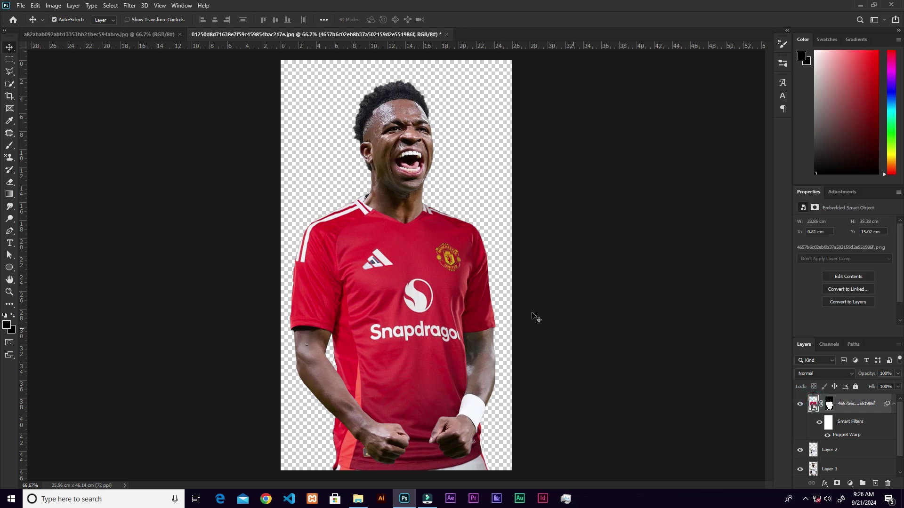
{"action": "left_click", "coordinate": [133, 6]}
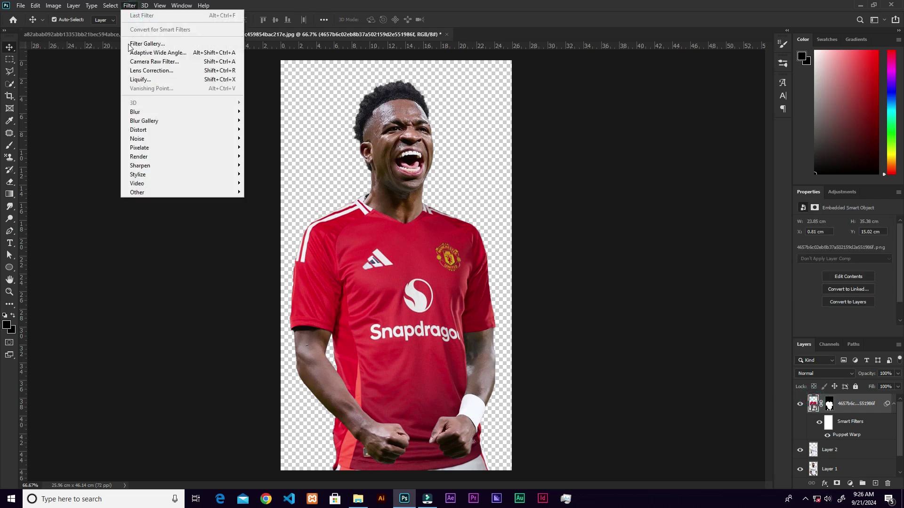
{"action": "left_click", "coordinate": [154, 62]}
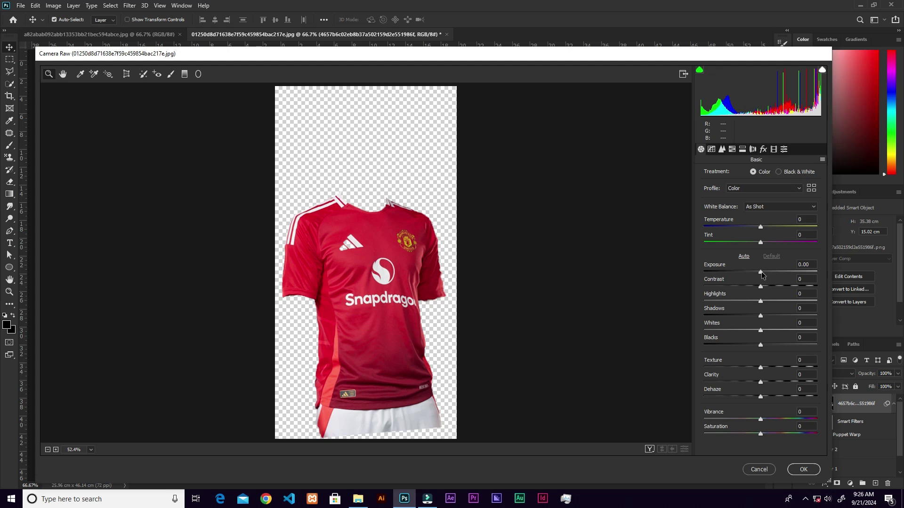
{"action": "left_click_drag", "start_coordinate": [762, 274], "coordinate": [763, 279]}
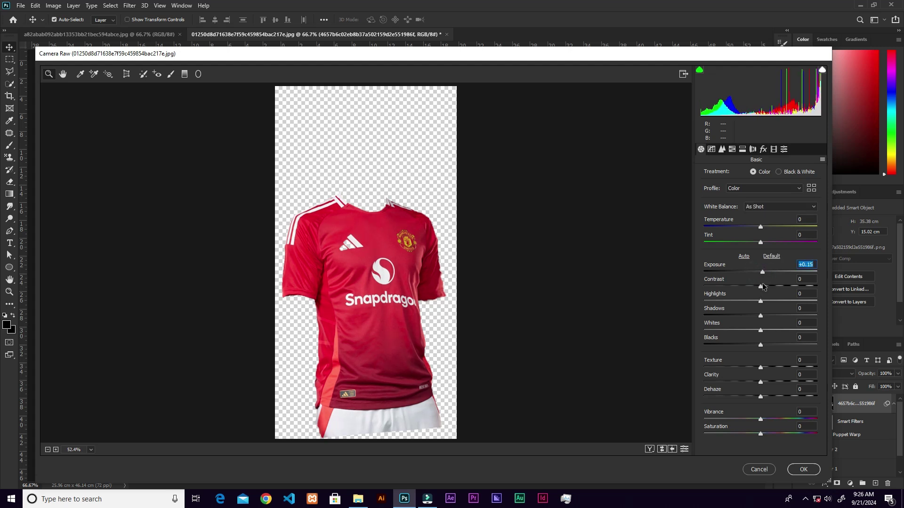
{"action": "left_click_drag", "start_coordinate": [763, 287], "coordinate": [778, 286]}
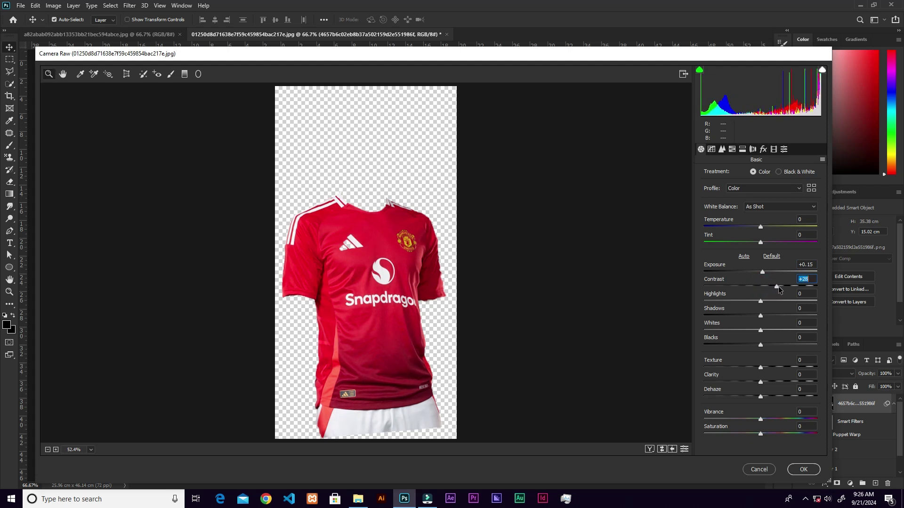
{"action": "left_click_drag", "start_coordinate": [761, 370], "coordinate": [769, 421]}
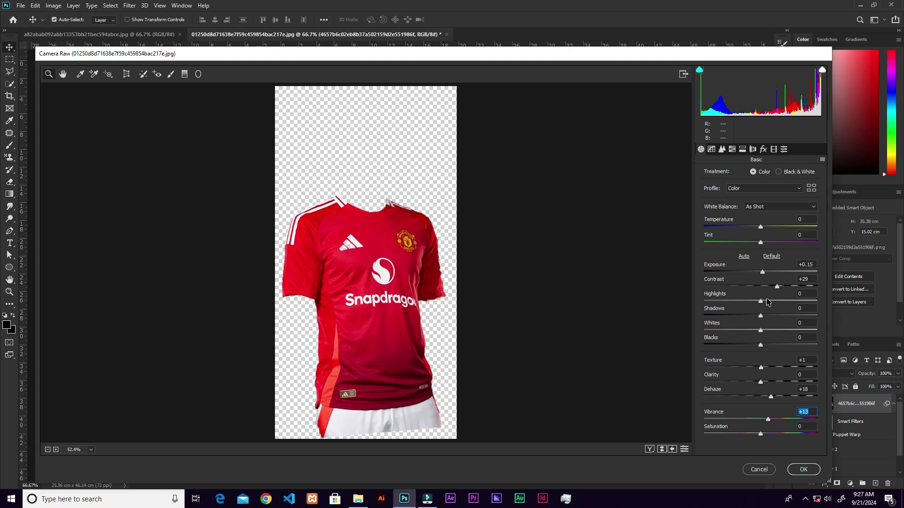
Raise the jersey's Camera Raw exposure to +0.25 and apply the filter.
{"action": "left_click_drag", "start_coordinate": [762, 272], "coordinate": [763, 272]}
{"action": "key", "text": "ctrl+z"}
{"action": "key", "text": "ctrl+shift+z"}
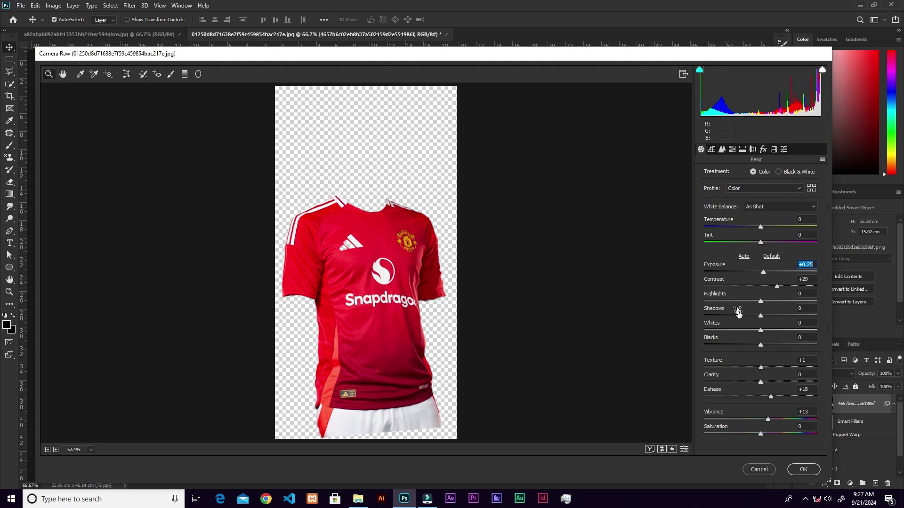
{"action": "left_click", "coordinate": [802, 471]}
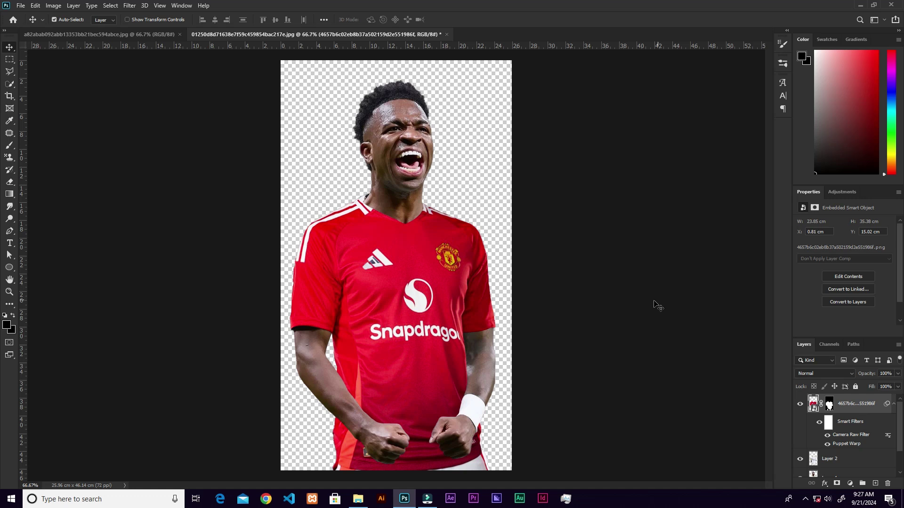
{"action": "key", "text": "ctrl+z"}
Clip an Exposure adjustment set to -4.50 to the player's Layer 1 and invert its mask to black.
{"action": "scroll", "coordinate": [391, 359], "scroll_direction": "up", "scroll_amount": 2}
{"action": "scroll", "coordinate": [399, 355], "scroll_direction": "down", "scroll_amount": 1}
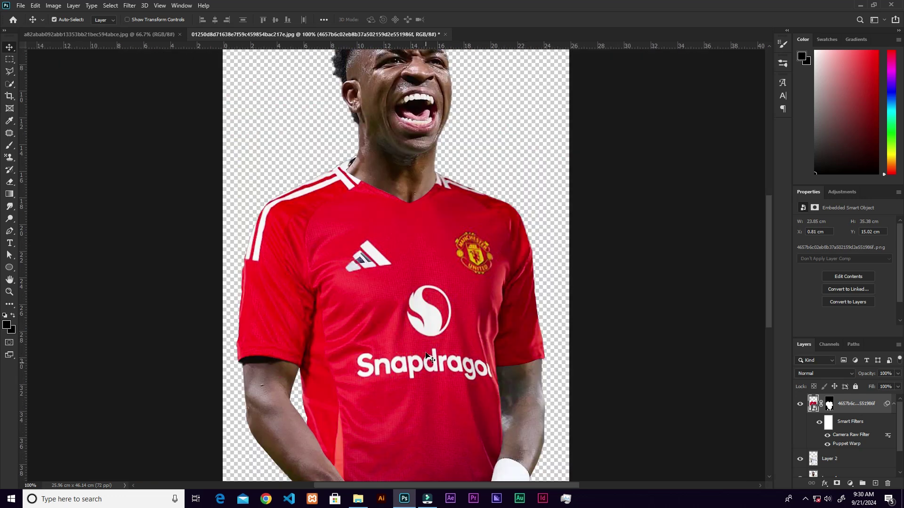
{"action": "left_click", "coordinate": [391, 102]}
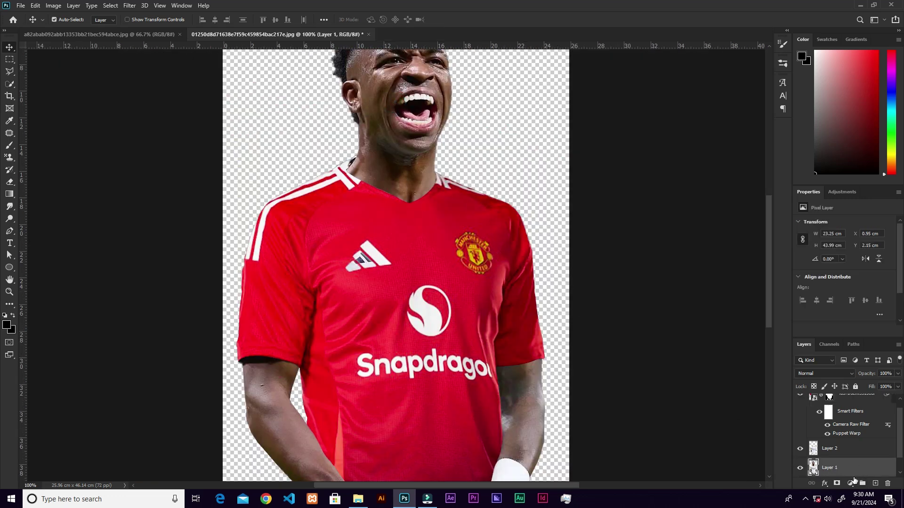
{"action": "left_click", "coordinate": [850, 484]}
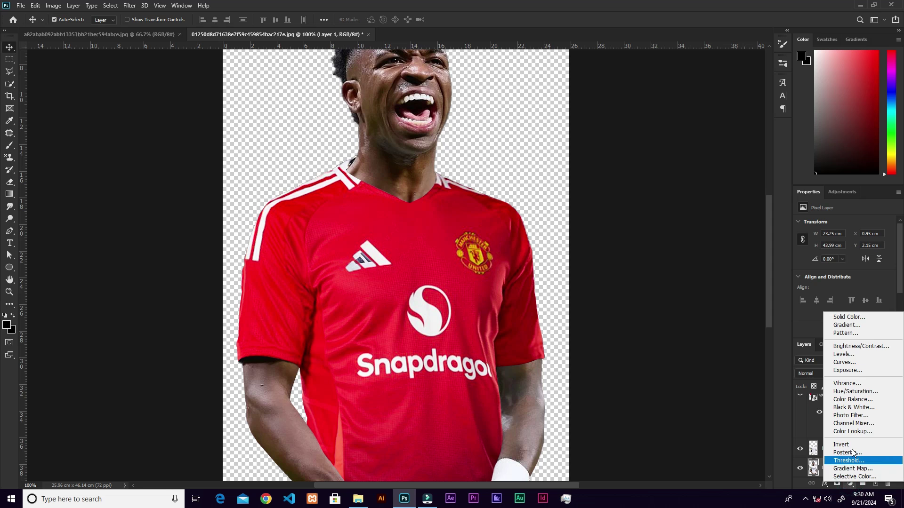
{"action": "left_click", "coordinate": [853, 373]}
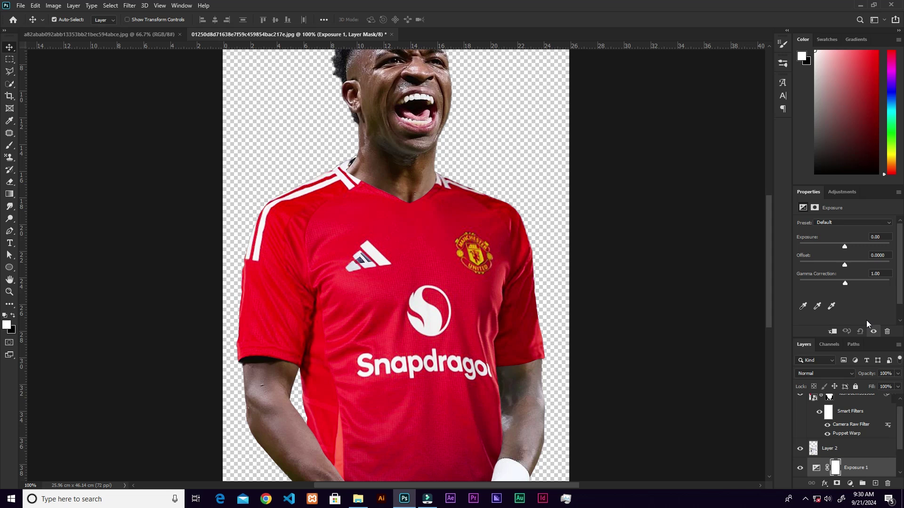
{"action": "left_click", "coordinate": [832, 332]}
{"action": "left_click_drag", "start_coordinate": [843, 245], "coordinate": [817, 245]}
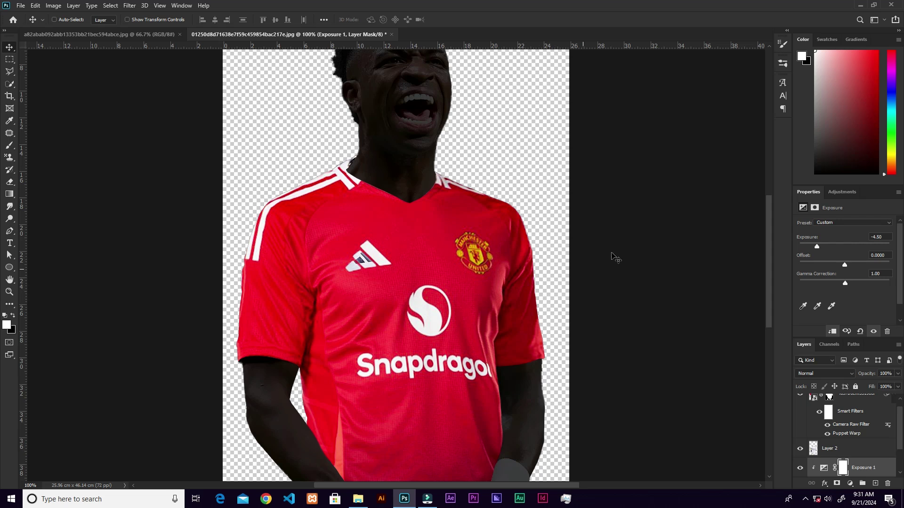
{"action": "key", "text": "ctrl+i"}
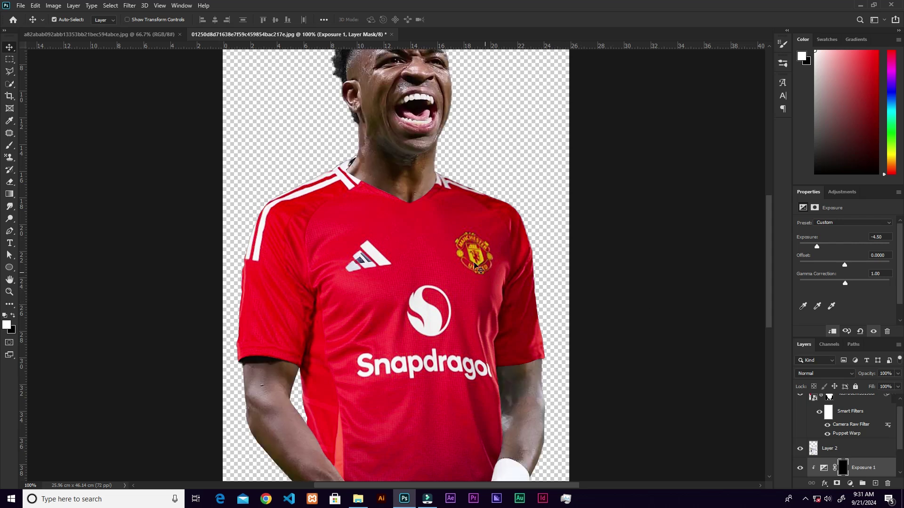
Paint white on the Exposure mask with a soft brush at 30% flow to shade the neck skin along the V-neckline.
{"action": "key", "text": "ctrl+plus"}
{"action": "key", "text": "ctrl+plus"}
{"action": "mouse_move", "coordinate": [461, 143]}
{"action": "left_mouse_down"}
{"action": "mouse_move", "coordinate": [480, 262]}
{"action": "mouse_move", "coordinate": [488, 263]}
{"action": "left_mouse_up"}
{"action": "key", "text": "b"}
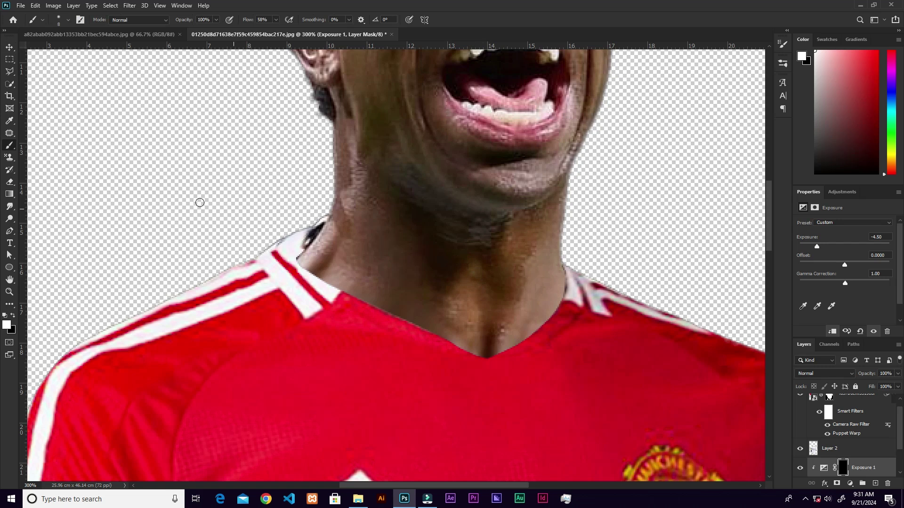
{"action": "key", "text": "bracketright"}
{"action": "key", "text": "bracketright"}
{"action": "key", "text": "bracketright"}
{"action": "key", "text": "bracketright"}
{"action": "key", "text": "bracketright"}
{"action": "key", "text": "bracketright"}
{"action": "key", "text": "bracketright"}
{"action": "key", "text": "bracketright"}
{"action": "key", "text": "bracketright"}
{"action": "key", "text": "bracketleft"}
{"action": "key", "text": "bracketleft"}
{"action": "key", "text": "bracketleft"}
{"action": "key", "text": "bracketleft"}
{"action": "key", "text": "bracketleft"}
{"action": "left_click_drag", "start_coordinate": [276, 20], "coordinate": [266, 31]}
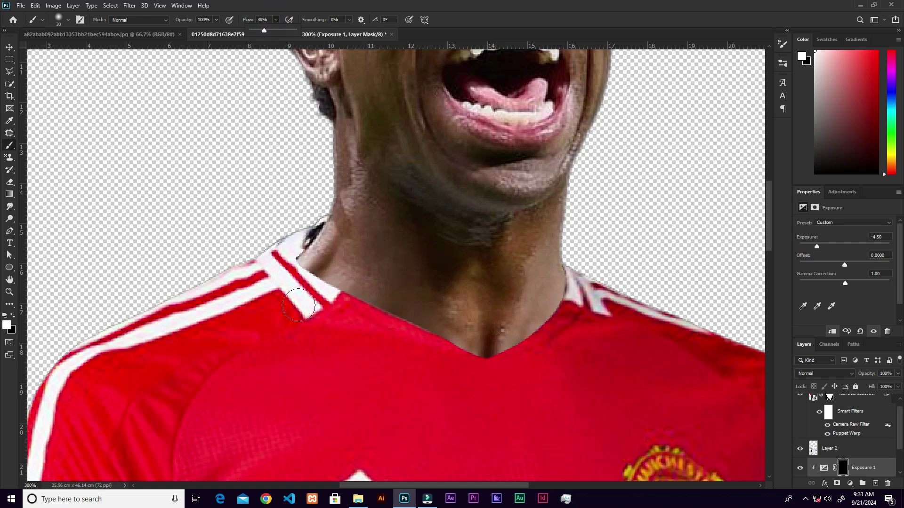
{"action": "left_click", "coordinate": [289, 285]}
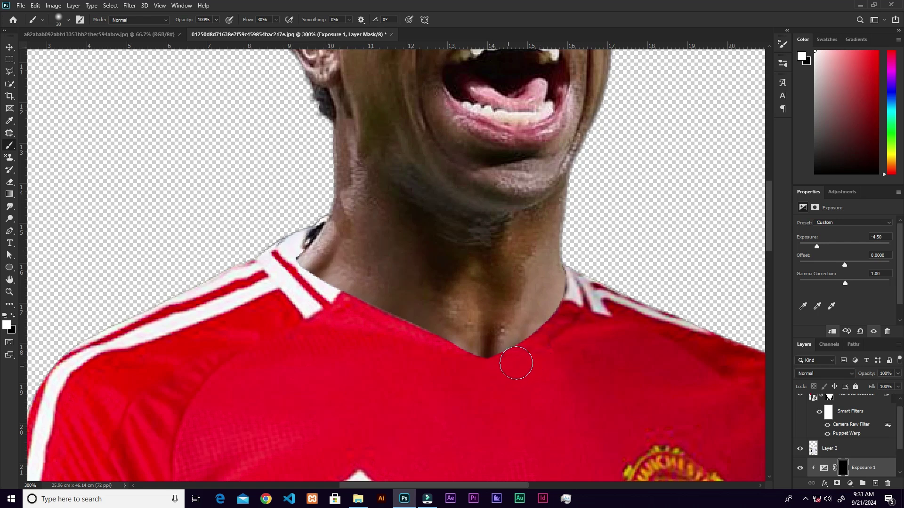
{"action": "key", "text": "bracketleft"}
{"action": "key", "text": "bracketleft"}
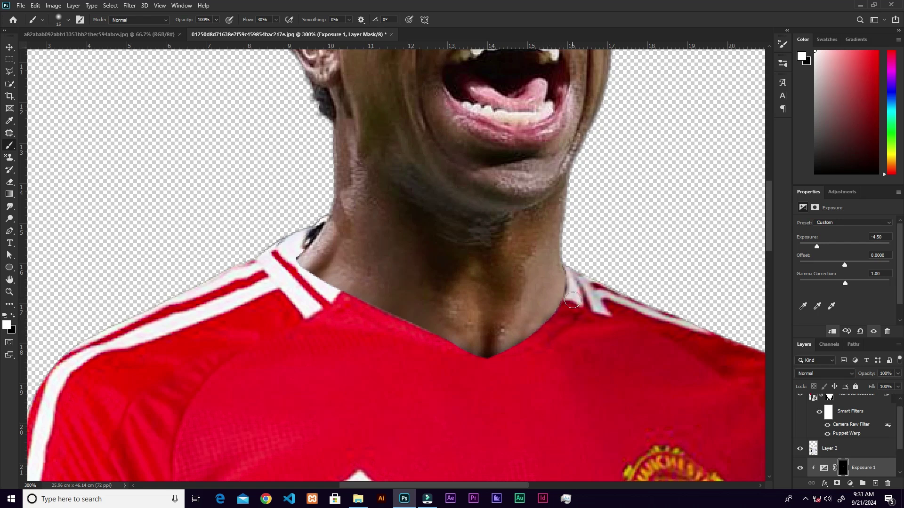
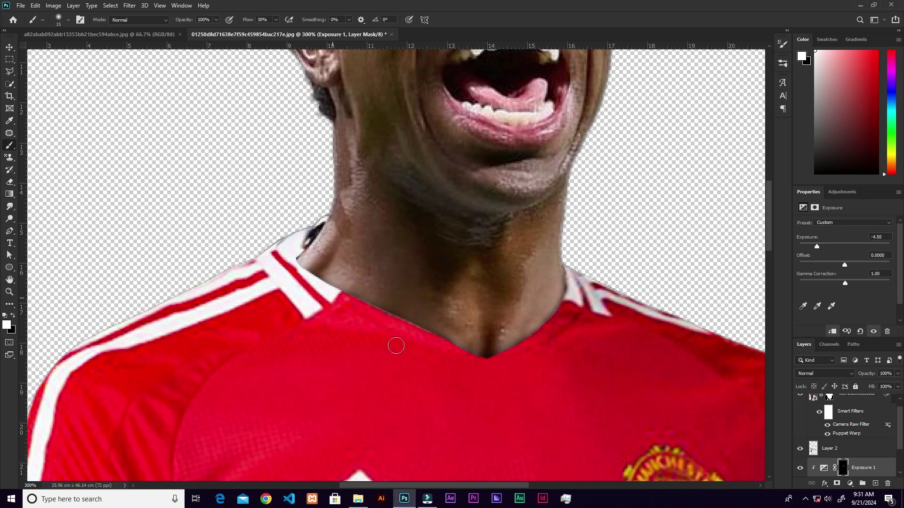
Toggle the Exposure adjustment off and on to compare the neckline shading.
{"action": "key", "text": "ctrl+minus"}
{"action": "key", "text": "ctrl+plus"}
{"action": "key", "text": "ctrl+plus"}
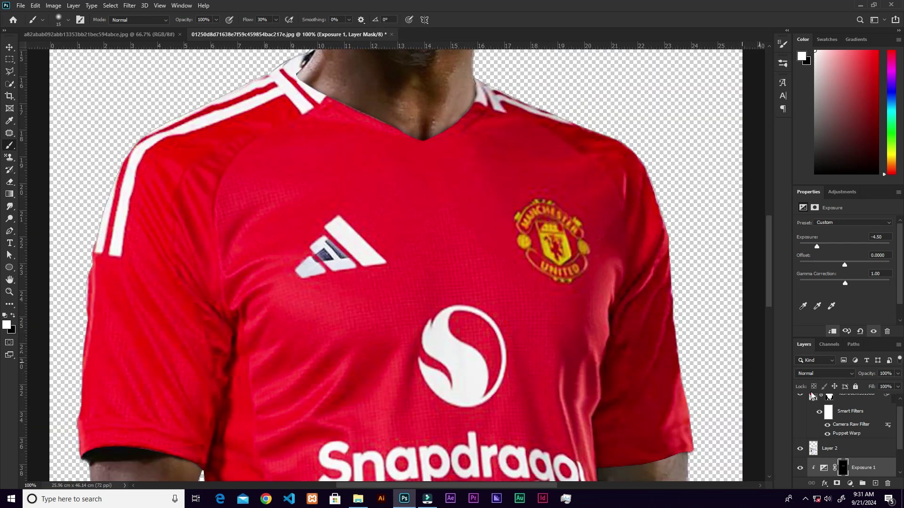
{"action": "key", "text": "ctrl+minus"}
{"action": "left_click", "coordinate": [800, 468]}
{"action": "left_click", "coordinate": [801, 468]}
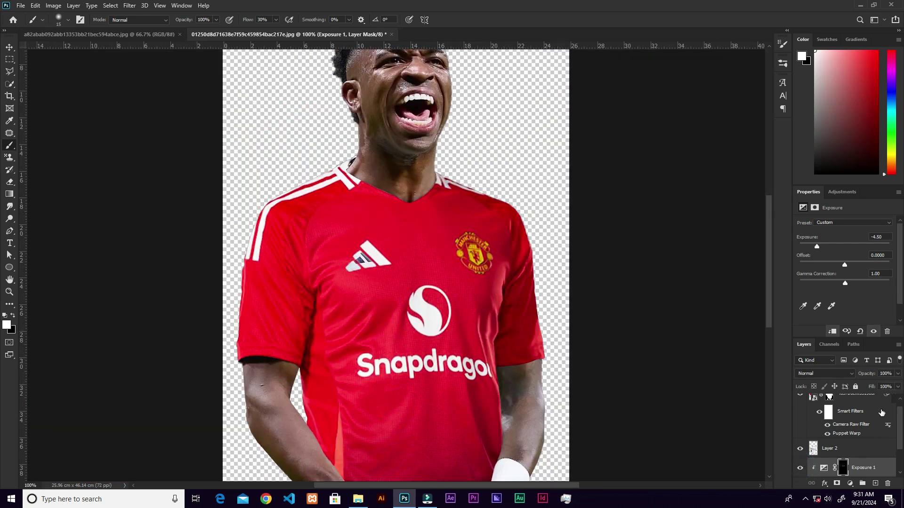
With a larger brush, paint a shadow on the crest-side arm just below the sleeve cuff.
{"action": "key", "text": "ctrl+plus"}
{"action": "left_click_drag", "start_coordinate": [634, 389], "coordinate": [533, 217]}
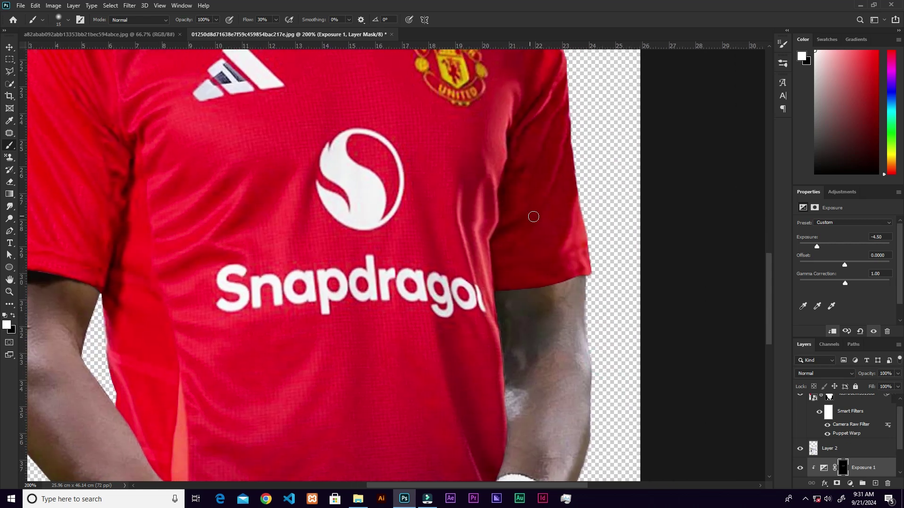
{"action": "key", "text": "ctrl+plus"}
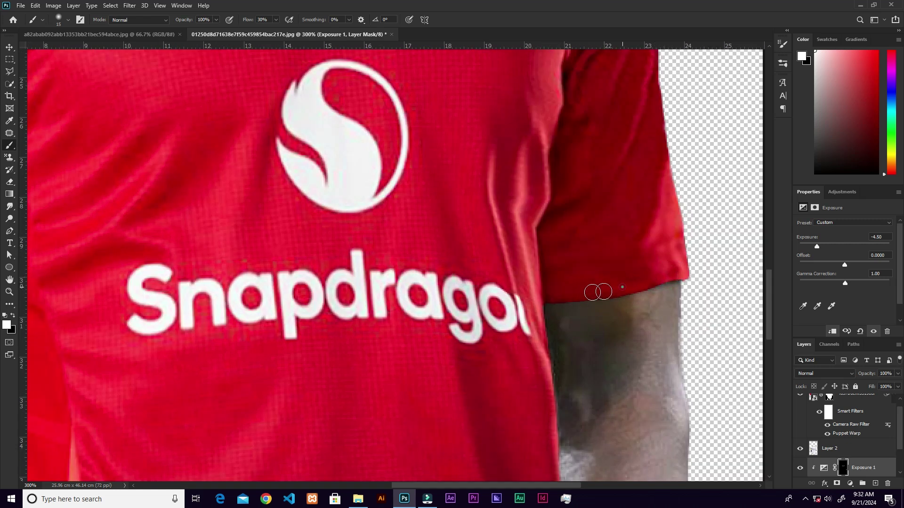
{"action": "key", "text": "bracketright"}
{"action": "key", "text": "bracketright"}
{"action": "key", "text": "bracketright"}
{"action": "key", "text": "bracketright"}
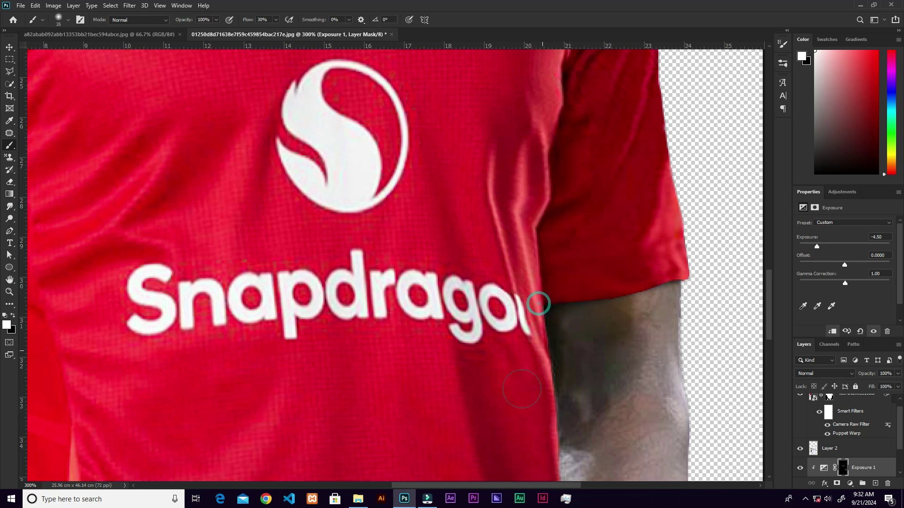
{"action": "mouse_move", "coordinate": [569, 278]}
{"action": "left_mouse_down"}
{"action": "mouse_move", "coordinate": [549, 360]}
{"action": "mouse_move", "coordinate": [597, 281]}
{"action": "mouse_move", "coordinate": [577, 282]}
{"action": "mouse_move", "coordinate": [621, 275]}
{"action": "mouse_move", "coordinate": [617, 284]}
{"action": "mouse_move", "coordinate": [659, 266]}
{"action": "left_mouse_up"}
{"action": "left_click", "coordinate": [541, 299]}
Deepen the shadow under the crest-side cuff and extend it down the arm along the jersey's side.
{"action": "key", "text": "ctrl+minus"}
{"action": "key", "text": "ctrl+minus"}
{"action": "key", "text": "ctrl+minus"}
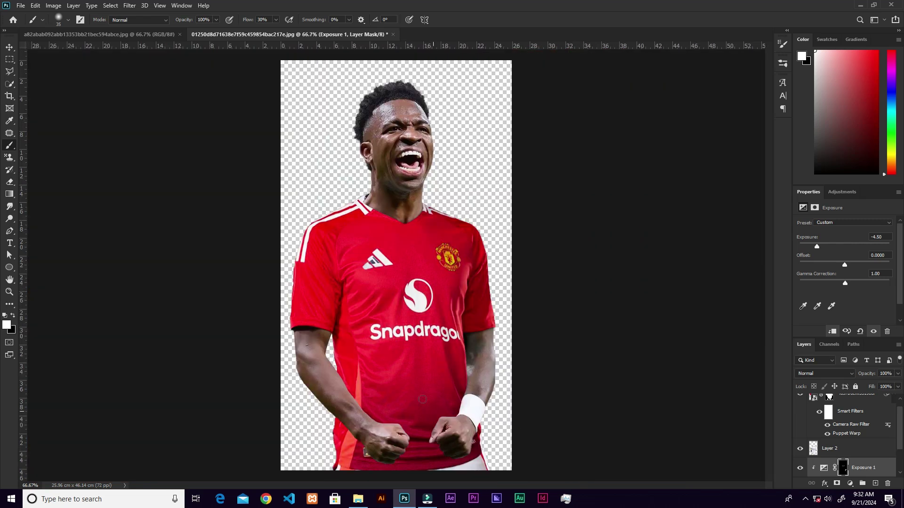
{"action": "key", "text": "ctrl+plus"}
{"action": "key", "text": "ctrl+plus"}
{"action": "left_click_drag", "start_coordinate": [646, 367], "coordinate": [605, 262]}
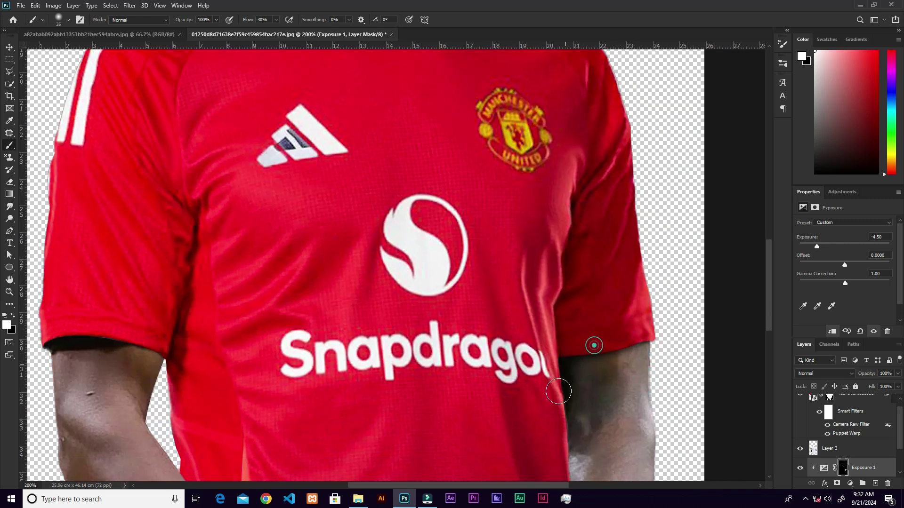
{"action": "key", "text": "ctrl+minus"}
{"action": "key", "text": "ctrl+minus"}
{"action": "key", "text": "ctrl+plus"}
{"action": "key", "text": "ctrl+plus"}
{"action": "left_click_drag", "start_coordinate": [526, 362], "coordinate": [478, 89]}
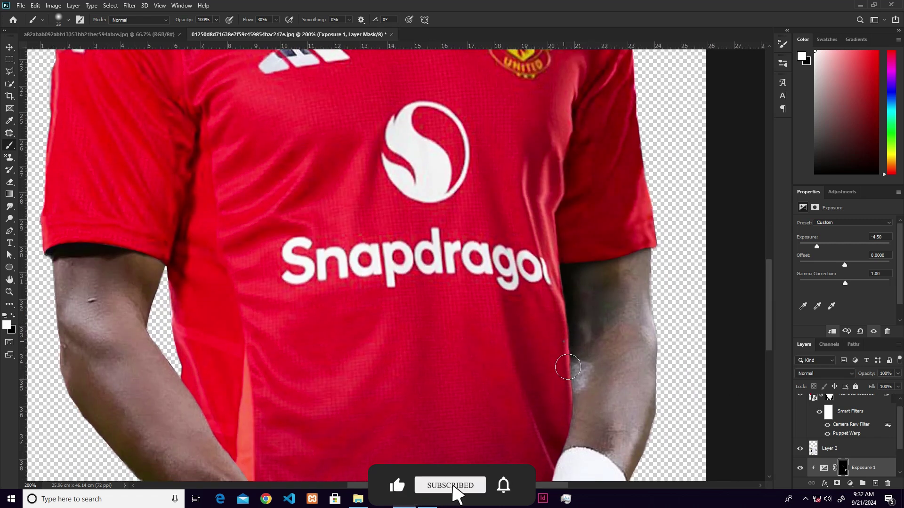
Toggle the Exposure 1 adjustment to compare the skin shading across the whole figure.
{"action": "key", "text": "ctrl+minus"}
{"action": "key", "text": "ctrl+minus"}
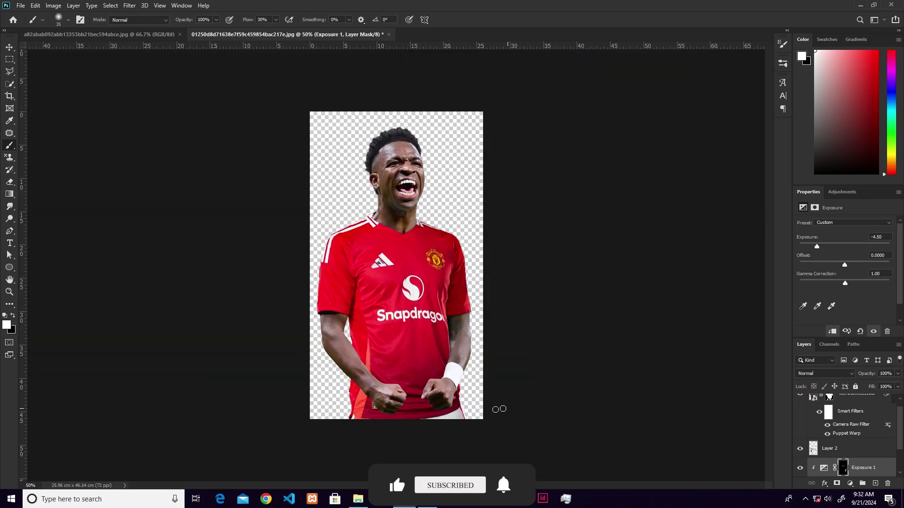
{"action": "left_click", "coordinate": [800, 469]}
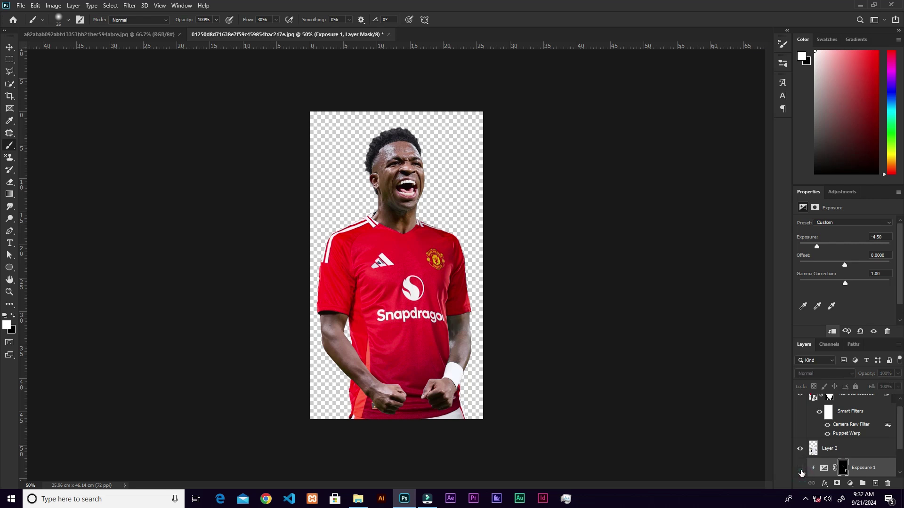
Touch up the skin shadows on both arms below the sleeve cuffs by painting white on the Exposure 1 mask.
{"action": "key", "text": "ctrl+plus"}
{"action": "left_click_drag", "start_coordinate": [473, 415], "coordinate": [514, 238]}
{"action": "key", "text": "ctrl+plus"}
{"action": "left_click_drag", "start_coordinate": [633, 273], "coordinate": [607, 304]}
{"action": "mouse_move", "coordinate": [652, 256]}
{"action": "left_mouse_down"}
{"action": "mouse_move", "coordinate": [654, 234]}
{"action": "mouse_move", "coordinate": [649, 297]}
{"action": "left_mouse_up"}
{"action": "left_click_drag", "start_coordinate": [386, 239], "coordinate": [555, 363]}
{"action": "mouse_move", "coordinate": [377, 259]}
{"action": "left_mouse_down"}
{"action": "mouse_move", "coordinate": [379, 246]}
{"action": "mouse_move", "coordinate": [400, 247]}
{"action": "mouse_move", "coordinate": [430, 262]}
{"action": "left_mouse_up"}
{"action": "left_click", "coordinate": [418, 265]}
{"action": "left_click_drag", "start_coordinate": [514, 193], "coordinate": [453, 362]}
{"action": "left_click_drag", "start_coordinate": [489, 267], "coordinate": [479, 334]}
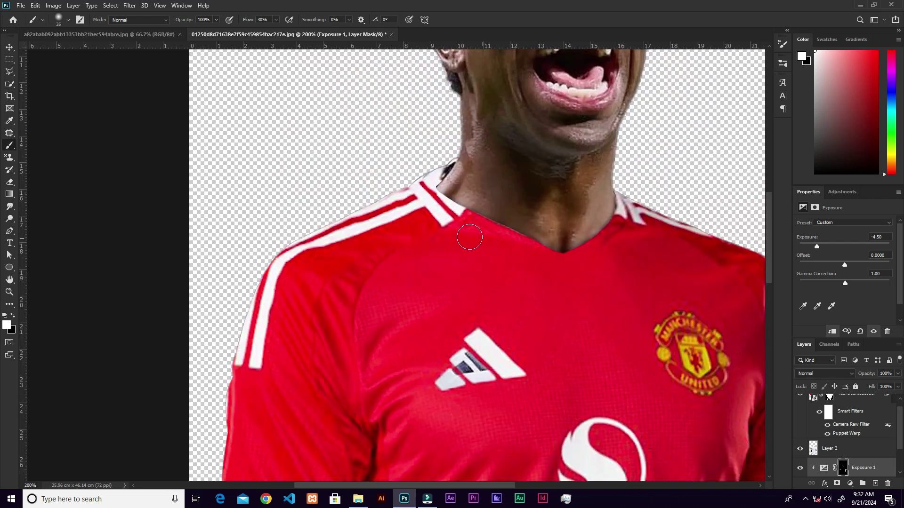
Add an Exposure adjustment clipped to the jersey layer, with exposure -2.97 and gamma correction 0.82.
{"action": "key", "text": "ctrl+0"}
{"action": "key", "text": "v"}
{"action": "key", "text": "ctrl+minus"}
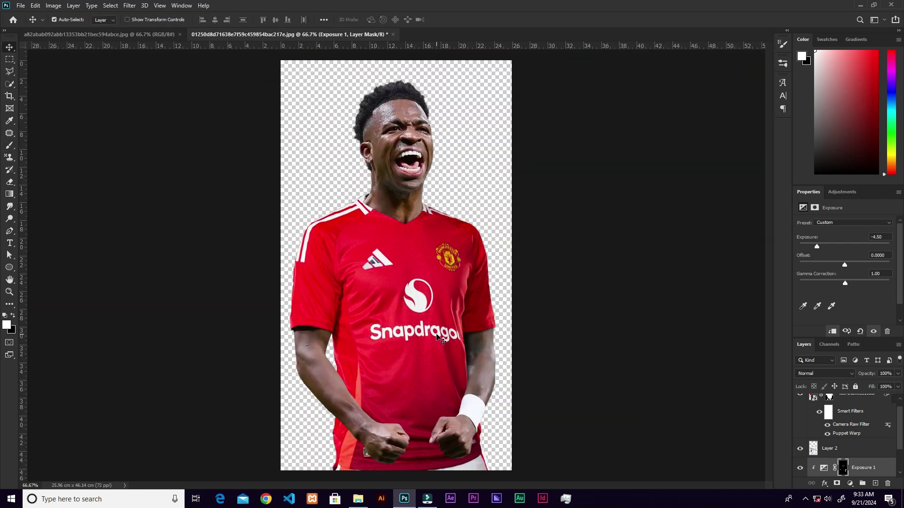
{"action": "left_click", "coordinate": [405, 262]}
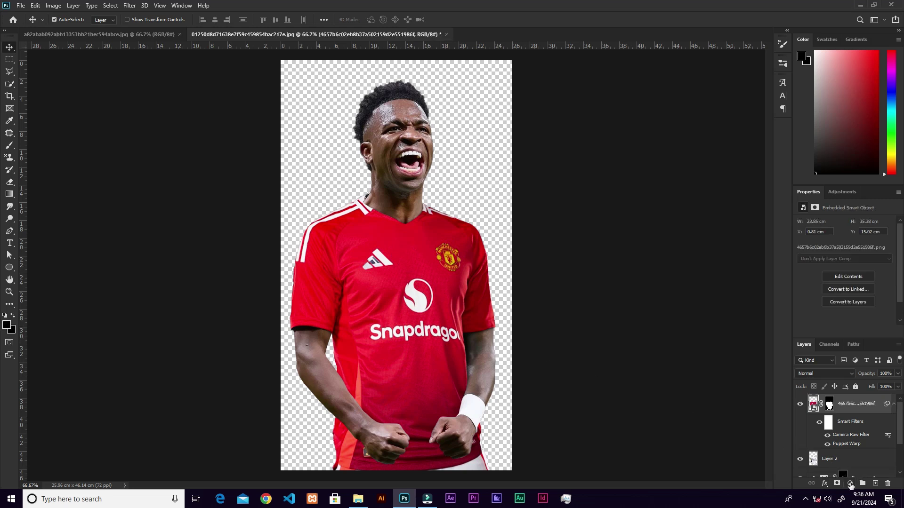
{"action": "left_click", "coordinate": [850, 486]}
{"action": "left_click", "coordinate": [852, 372]}
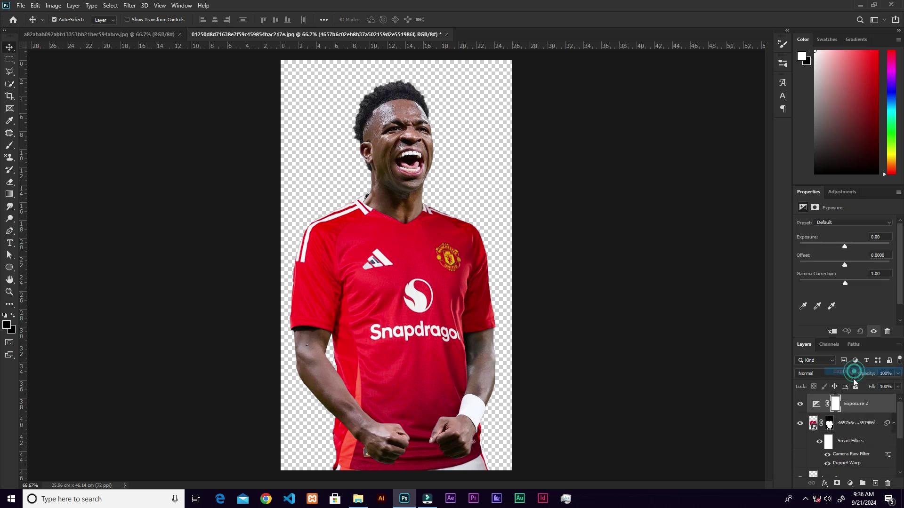
{"action": "left_click", "coordinate": [833, 332]}
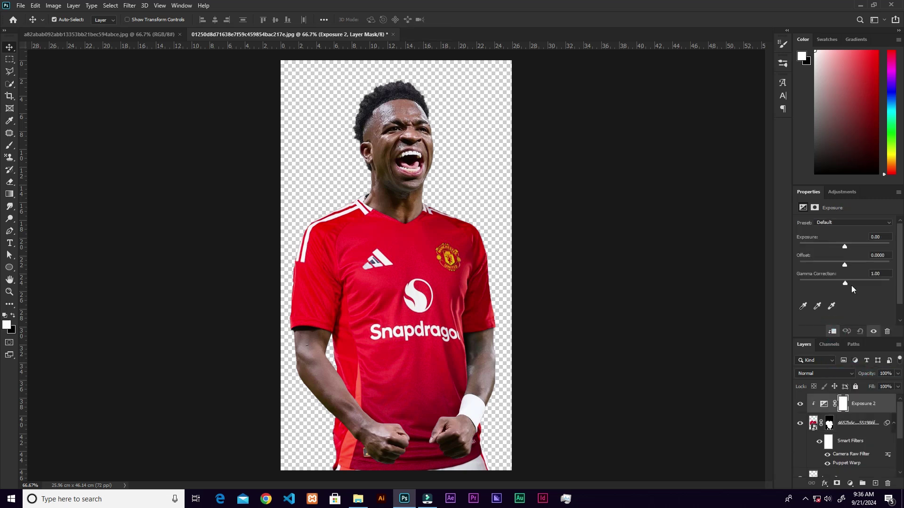
{"action": "left_click_drag", "start_coordinate": [845, 245], "coordinate": [826, 249]}
{"action": "left_click_drag", "start_coordinate": [847, 283], "coordinate": [852, 286]}
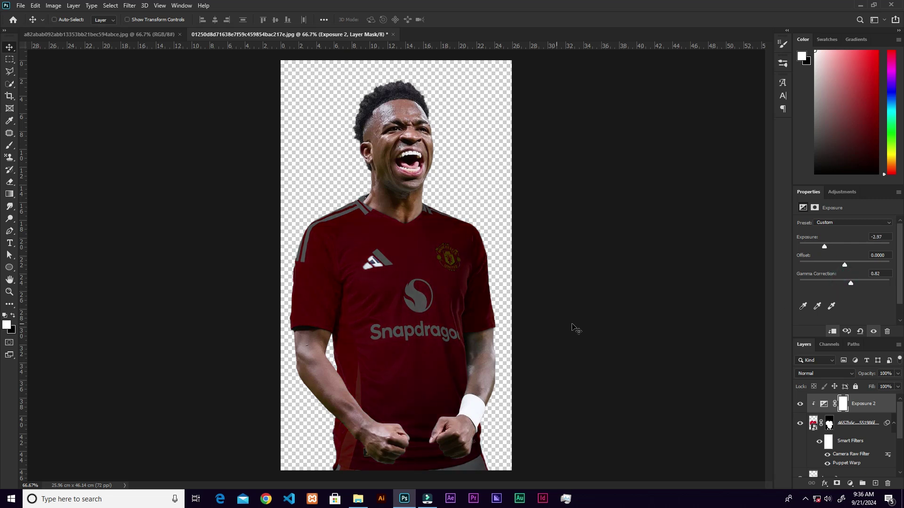
Invert the Exposure 2 mask and paint white at 17% flow to shade the jersey beside the wristband, fist and forearm.
{"action": "key", "text": "ctrl+i"}
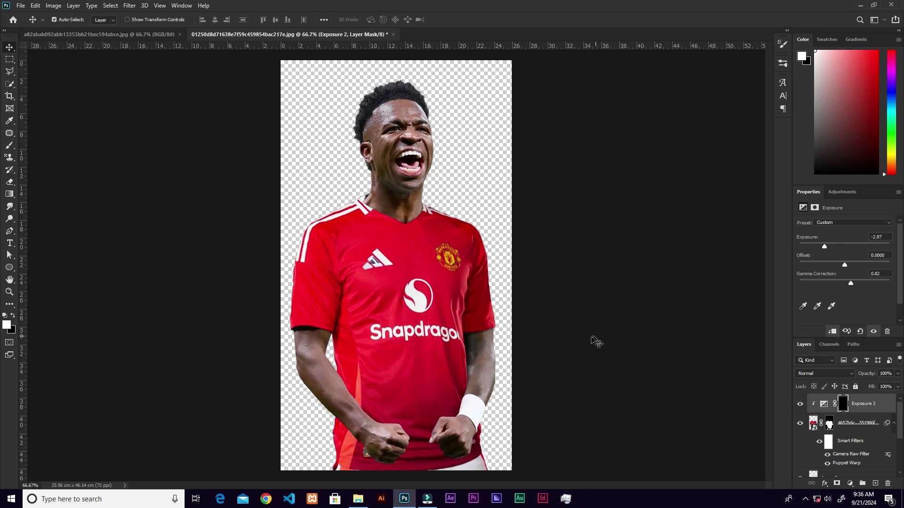
{"action": "key", "text": "ctrl+plus"}
{"action": "key", "text": "ctrl+plus"}
{"action": "left_click_drag", "start_coordinate": [396, 411], "coordinate": [442, 174]}
{"action": "key", "text": "b"}
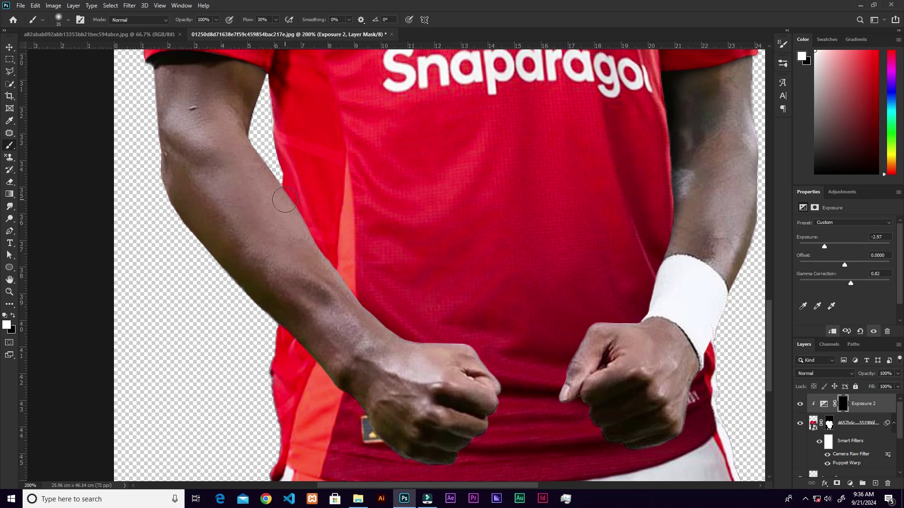
{"action": "left_click_drag", "start_coordinate": [274, 23], "coordinate": [269, 26]}
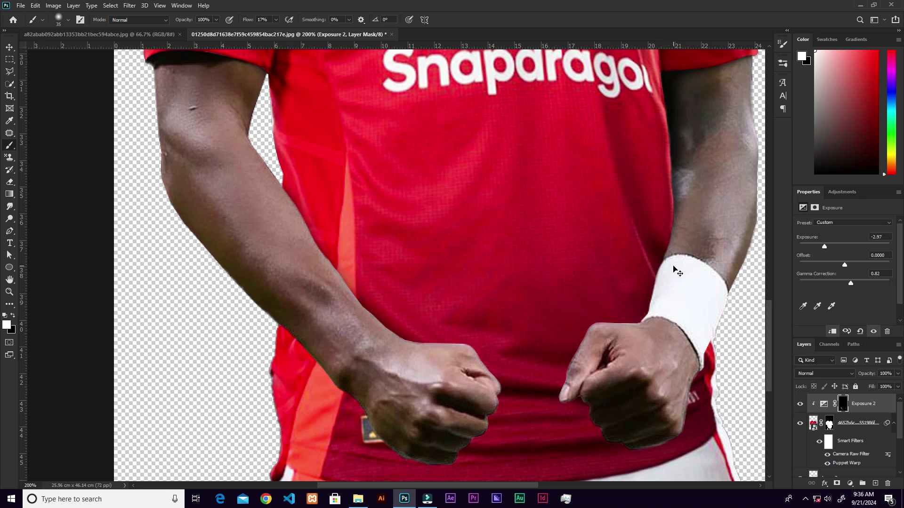
{"action": "mouse_move", "coordinate": [653, 319]}
{"action": "left_mouse_down"}
{"action": "mouse_move", "coordinate": [638, 330]}
{"action": "mouse_move", "coordinate": [658, 322]}
{"action": "mouse_move", "coordinate": [655, 333]}
{"action": "mouse_move", "coordinate": [677, 371]}
{"action": "mouse_move", "coordinate": [693, 360]}
{"action": "mouse_move", "coordinate": [679, 394]}
{"action": "left_mouse_up"}
{"action": "left_click_drag", "start_coordinate": [331, 284], "coordinate": [346, 297]}
{"action": "left_click_drag", "start_coordinate": [323, 268], "coordinate": [325, 276]}
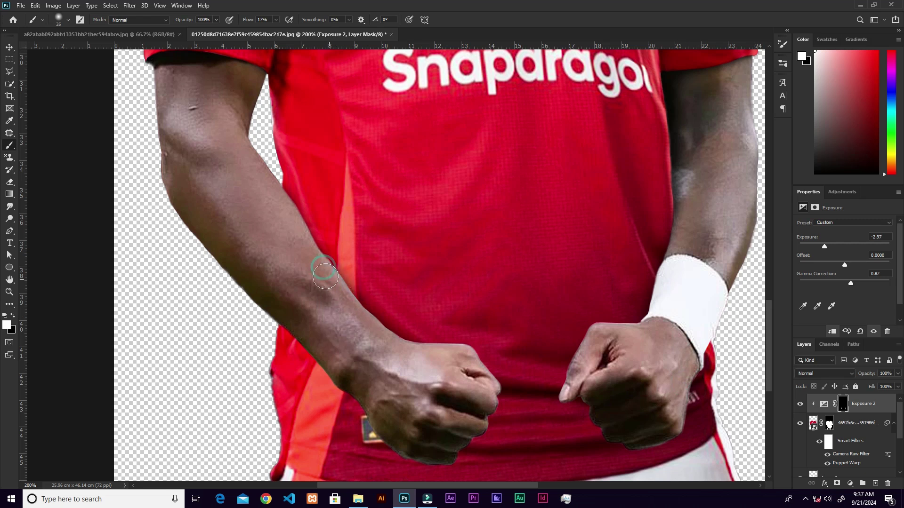
Lower the brush flow to 5% and paint soft shadows in the folds above the Snapdragon text and along the jersey's crest side.
{"action": "key", "text": "ctrl+minus"}
{"action": "key", "text": "ctrl+minus"}
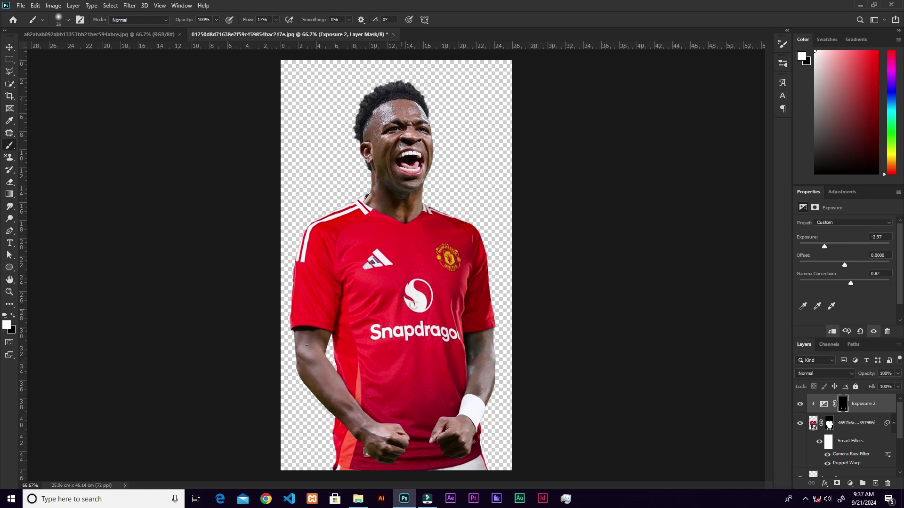
{"action": "key", "text": "ctrl+plus"}
{"action": "key", "text": "ctrl+plus"}
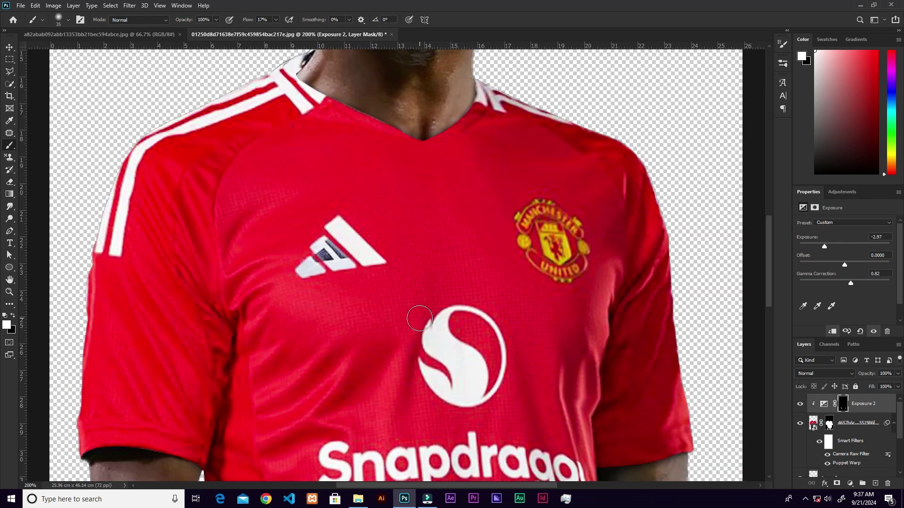
{"action": "key", "text": "ctrl+minus"}
{"action": "left_click_drag", "start_coordinate": [449, 279], "coordinate": [447, 167]}
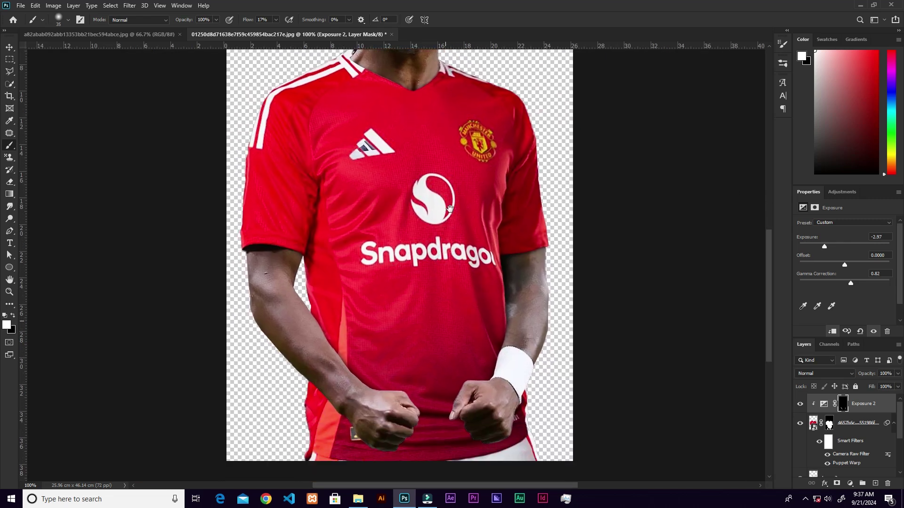
{"action": "key", "text": "ctrl+plus"}
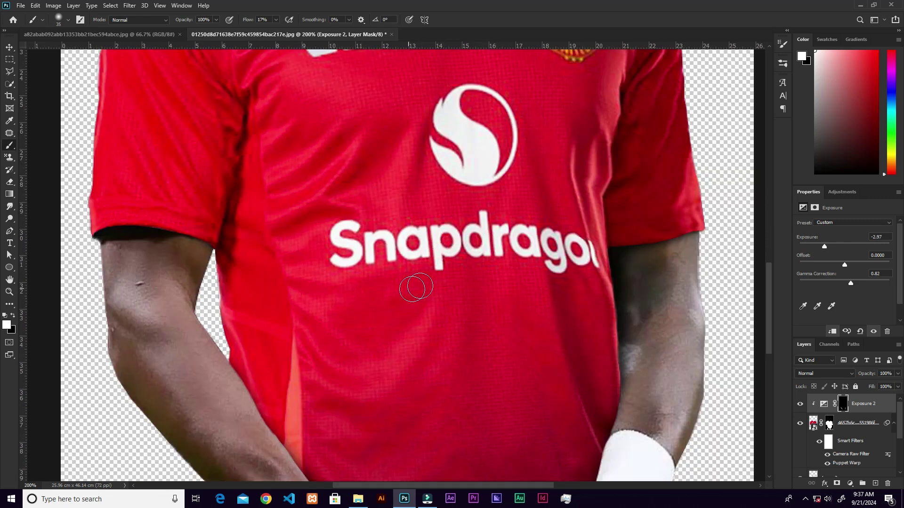
{"action": "left_click_drag", "start_coordinate": [275, 23], "coordinate": [271, 34]}
{"action": "left_click_drag", "start_coordinate": [403, 124], "coordinate": [340, 184]}
{"action": "left_click_drag", "start_coordinate": [376, 157], "coordinate": [313, 197]}
{"action": "mouse_move", "coordinate": [558, 274]}
{"action": "left_mouse_down"}
{"action": "mouse_move", "coordinate": [582, 375]}
{"action": "mouse_move", "coordinate": [606, 414]}
{"action": "left_mouse_up"}
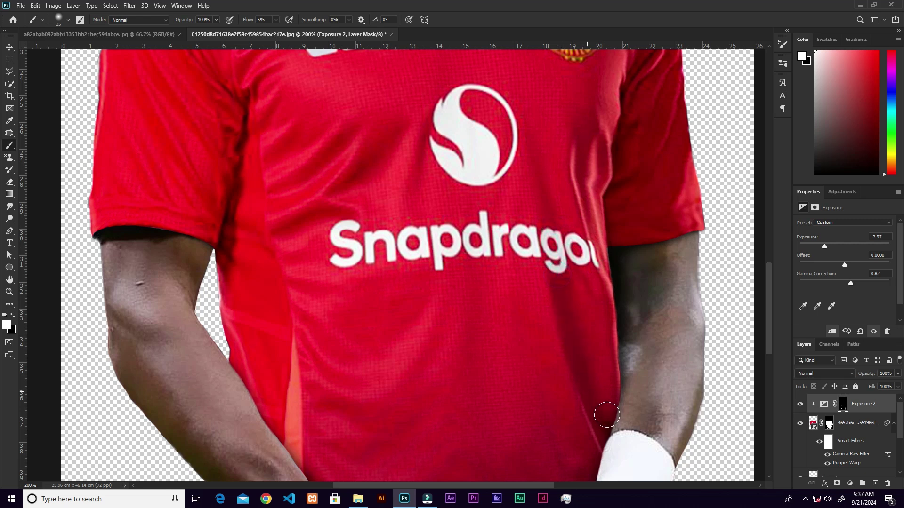
{"action": "mouse_move", "coordinate": [563, 290]}
{"action": "left_mouse_down"}
{"action": "mouse_move", "coordinate": [570, 352]}
{"action": "mouse_move", "coordinate": [613, 444]}
{"action": "left_mouse_up"}
Deepen the jersey's fold shadows below the Adidas logo, around the armpit and down the crest side.
{"action": "scroll", "coordinate": [433, 145], "scroll_direction": "up", "scroll_amount": 4}
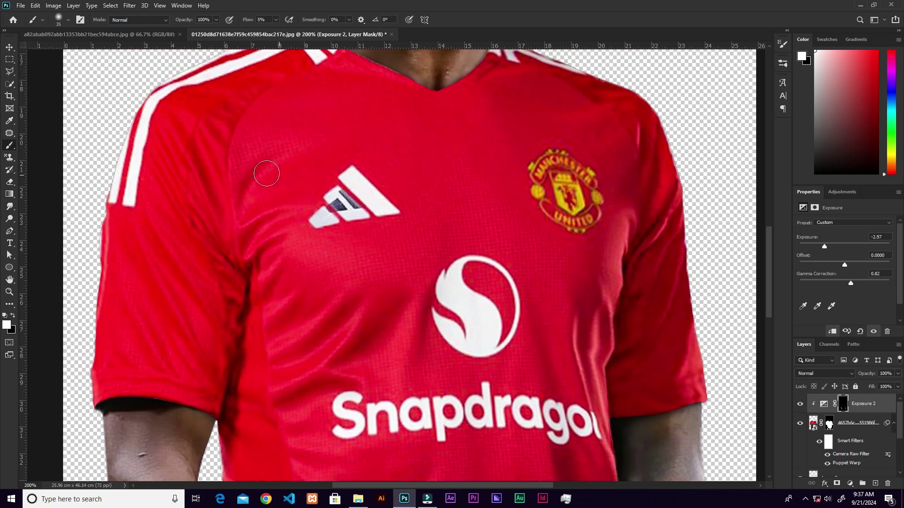
{"action": "left_click_drag", "start_coordinate": [254, 255], "coordinate": [282, 237]}
{"action": "left_click_drag", "start_coordinate": [267, 245], "coordinate": [259, 285]}
{"action": "left_click_drag", "start_coordinate": [218, 251], "coordinate": [227, 286]}
{"action": "left_click_drag", "start_coordinate": [226, 295], "coordinate": [236, 343]}
{"action": "mouse_move", "coordinate": [583, 321]}
{"action": "left_mouse_down"}
{"action": "mouse_move", "coordinate": [588, 370]}
{"action": "mouse_move", "coordinate": [603, 315]}
{"action": "mouse_move", "coordinate": [608, 415]}
{"action": "left_mouse_up"}
{"action": "key", "text": "space"}
{"action": "left_click_drag", "start_coordinate": [558, 380], "coordinate": [506, 239]}
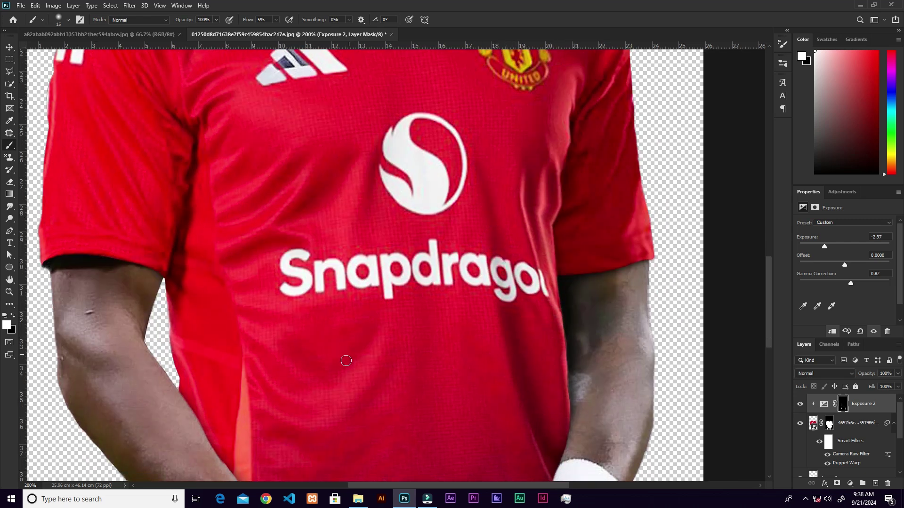
Toggle the Exposure 2 adjustment off and on to compare the jersey fold shading.
{"action": "key", "text": "ctrl+minus"}
{"action": "key", "text": "ctrl+minus"}
{"action": "key", "text": "ctrl+minus"}
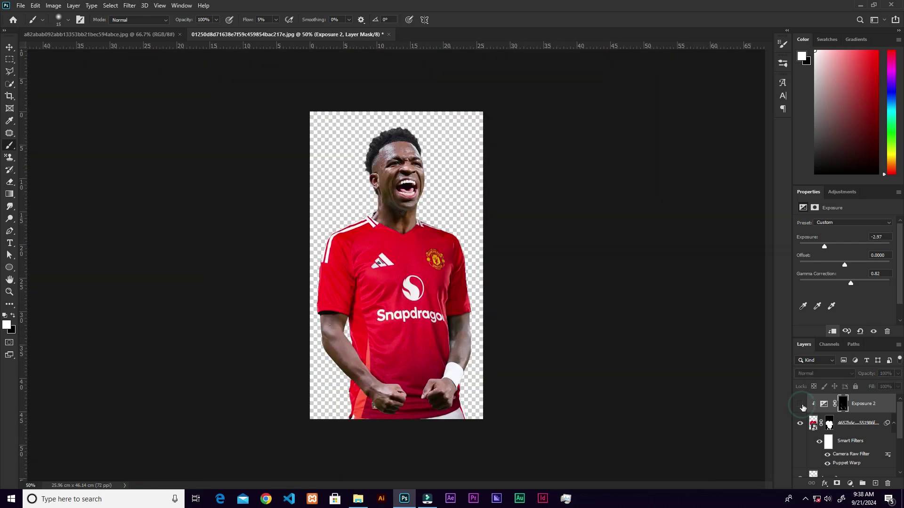
{"action": "key", "text": "ctrl+plus"}
{"action": "key", "text": "ctrl+plus"}
{"action": "key", "text": "ctrl+plus"}
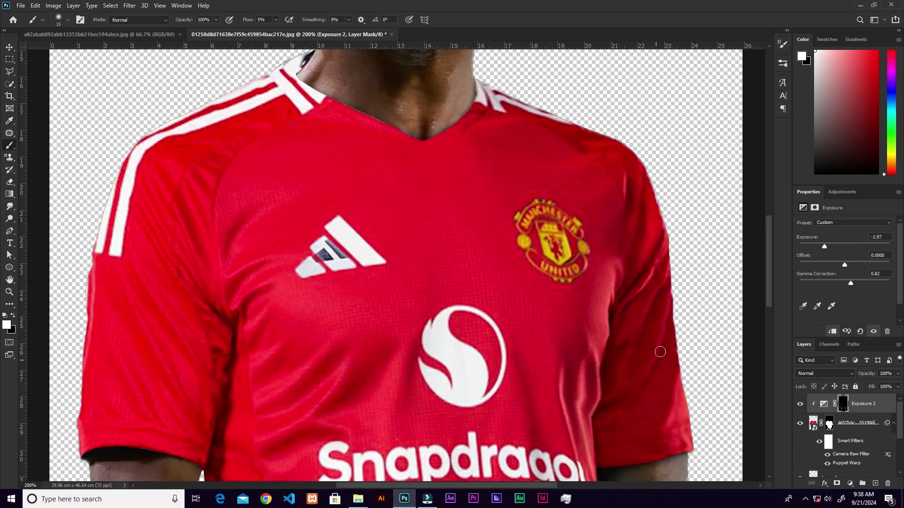
Paint subtle shadows into both sleeves' folds and armpits, the striped shoulder and the crest-side collar edge.
{"action": "left_click_drag", "start_coordinate": [625, 400], "coordinate": [611, 367]}
{"action": "left_click_drag", "start_coordinate": [615, 319], "coordinate": [613, 307]}
{"action": "left_click_drag", "start_coordinate": [626, 349], "coordinate": [622, 360]}
{"action": "left_click_drag", "start_coordinate": [234, 346], "coordinate": [227, 394]}
{"action": "left_click_drag", "start_coordinate": [211, 354], "coordinate": [222, 388]}
{"action": "left_click_drag", "start_coordinate": [138, 286], "coordinate": [219, 399]}
{"action": "mouse_move", "coordinate": [163, 365]}
{"action": "left_mouse_down"}
{"action": "mouse_move", "coordinate": [197, 414]}
{"action": "mouse_move", "coordinate": [186, 393]}
{"action": "left_mouse_up"}
{"action": "left_click_drag", "start_coordinate": [209, 156], "coordinate": [210, 175]}
{"action": "mouse_move", "coordinate": [174, 189]}
{"action": "left_mouse_down"}
{"action": "mouse_move", "coordinate": [170, 225]}
{"action": "mouse_move", "coordinate": [156, 161]}
{"action": "left_mouse_up"}
{"action": "left_click_drag", "start_coordinate": [483, 105], "coordinate": [466, 124]}
Toggle the Exposure 2 adjustment repeatedly to compare the whole jersey with and without the painted shadows.
{"action": "key", "text": "ctrl+minus"}
{"action": "key", "text": "ctrl+minus"}
{"action": "key", "text": "ctrl+minus"}
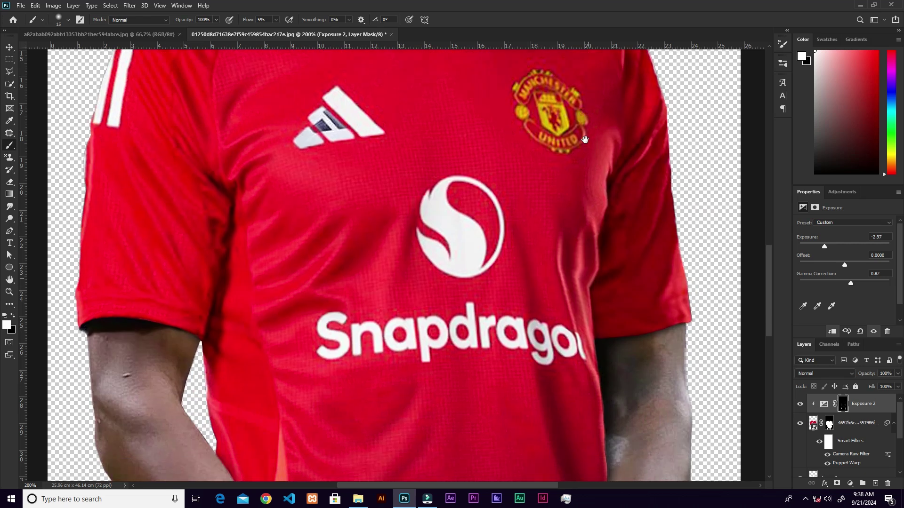
{"action": "left_click", "coordinate": [801, 406]}
{"action": "left_click", "coordinate": [801, 408]}
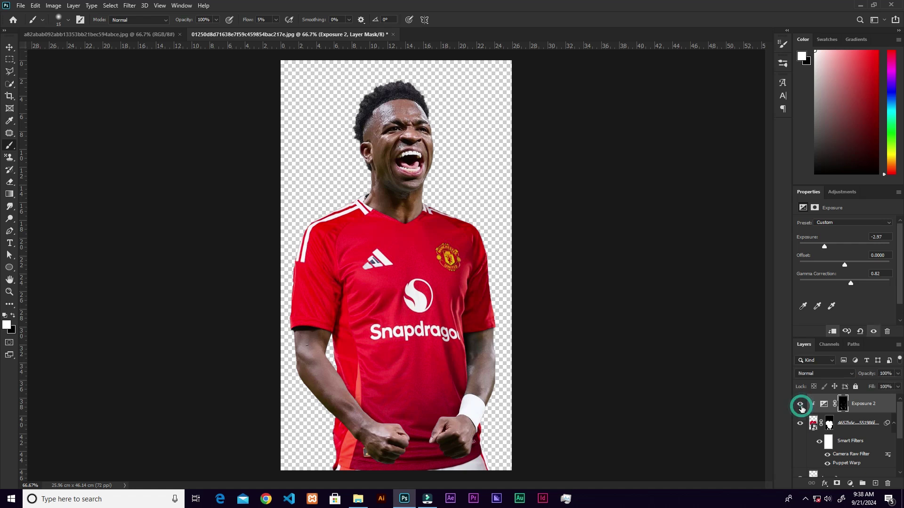
{"action": "left_click", "coordinate": [801, 410]}
{"action": "left_click", "coordinate": [802, 411]}
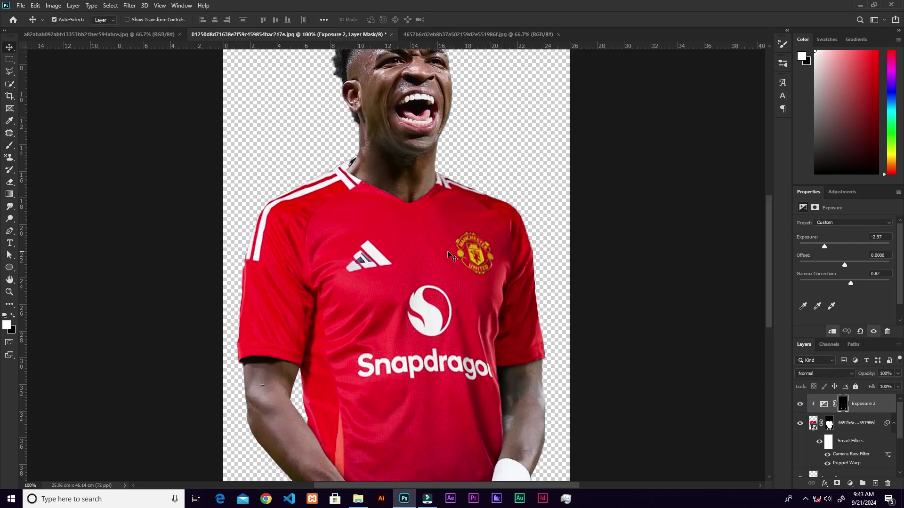
Hide and reshow the red jersey layer to compare its Adidas logo area with the original white shirt.
{"action": "key", "text": "ctrl+plus"}
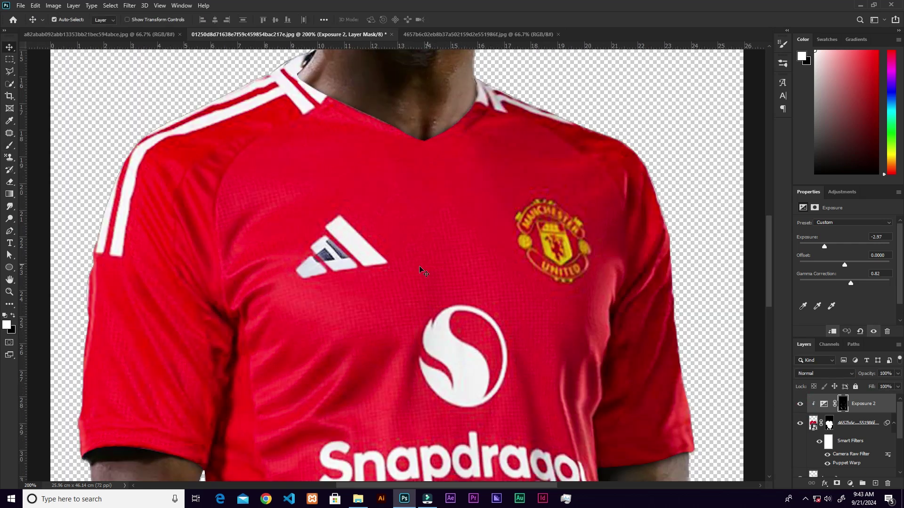
{"action": "left_click", "coordinate": [800, 424]}
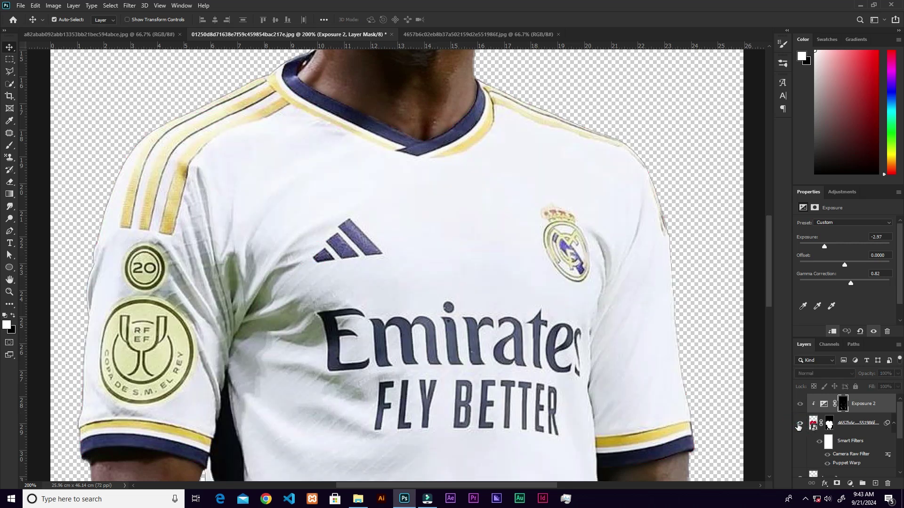
{"action": "left_click", "coordinate": [800, 425]}
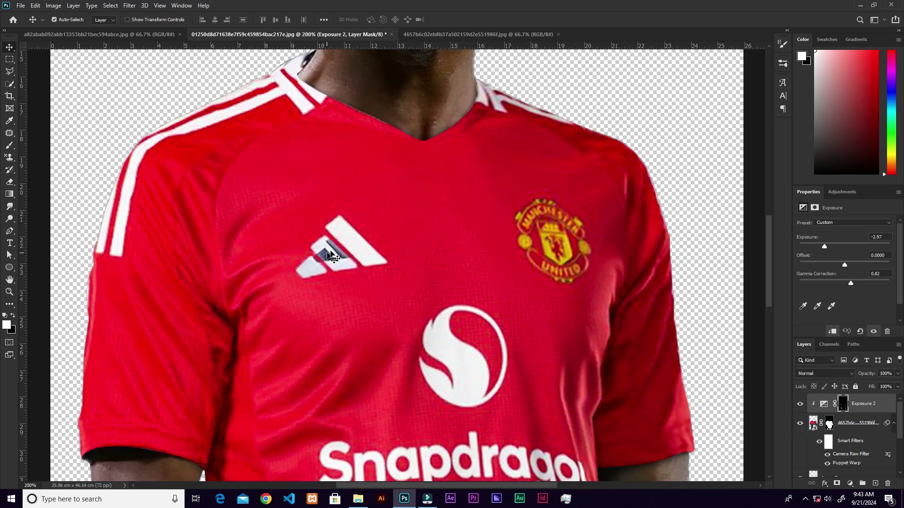
Examine the Adidas logo in the source jersey photo and return to the player composite.
{"action": "left_click", "coordinate": [440, 34]}
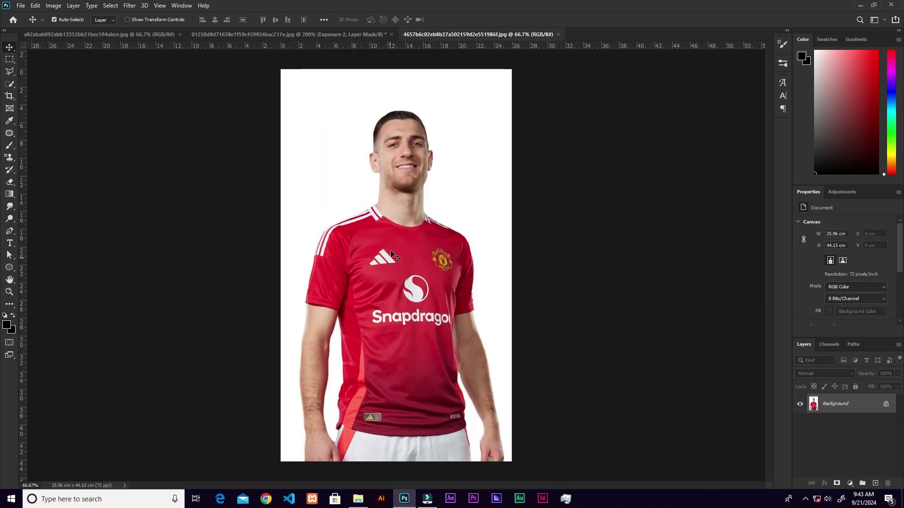
{"action": "key", "text": "ctrl+plus"}
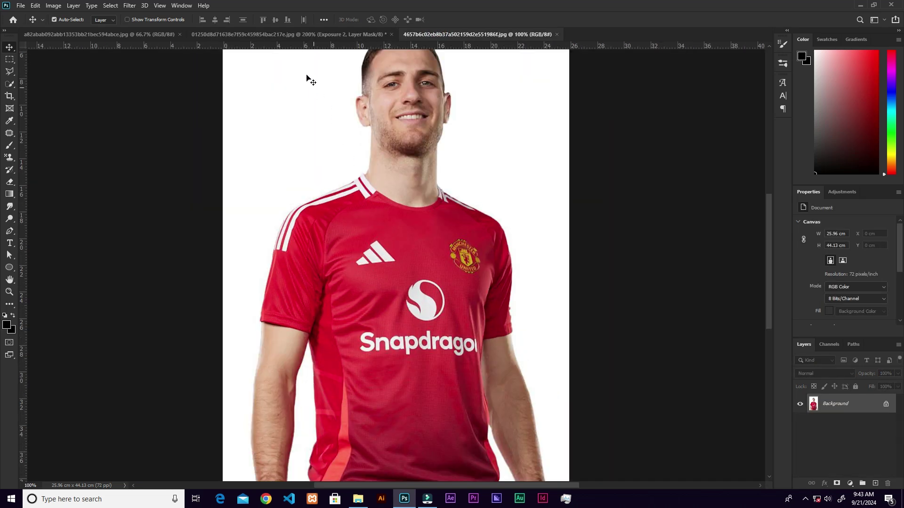
{"action": "left_click", "coordinate": [300, 35]}
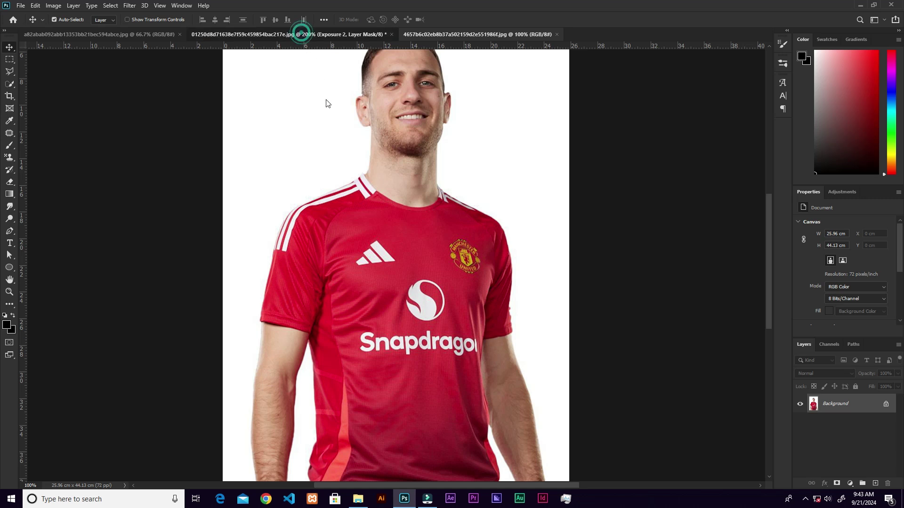
{"action": "key", "text": "ctrl+minus"}
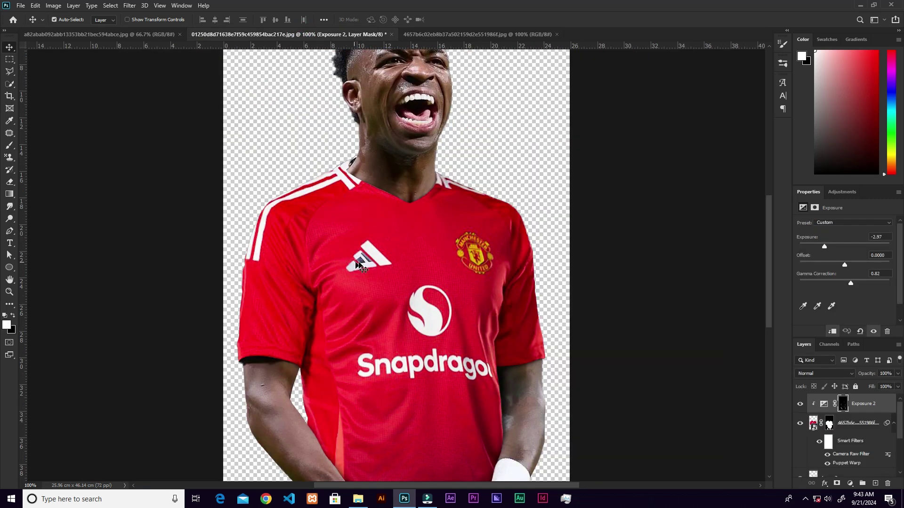
Select the jersey layer, and toggle the Shape 1 layer off and on to check the Adidas logo repair.
{"action": "key", "text": "ctrl+0"}
{"action": "key", "text": "ctrl+minus"}
{"action": "left_click", "coordinate": [362, 288], "text": "ctrl"}
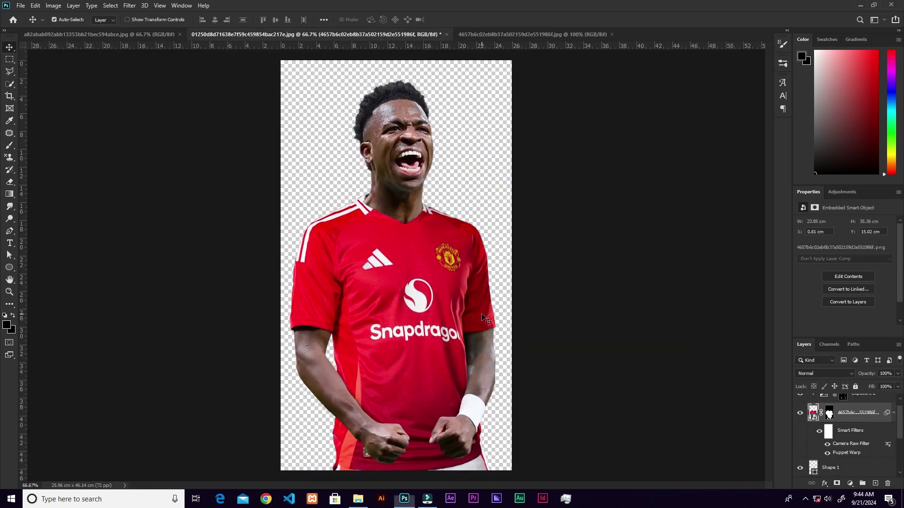
{"action": "left_click", "coordinate": [802, 469]}
{"action": "left_click", "coordinate": [801, 468]}
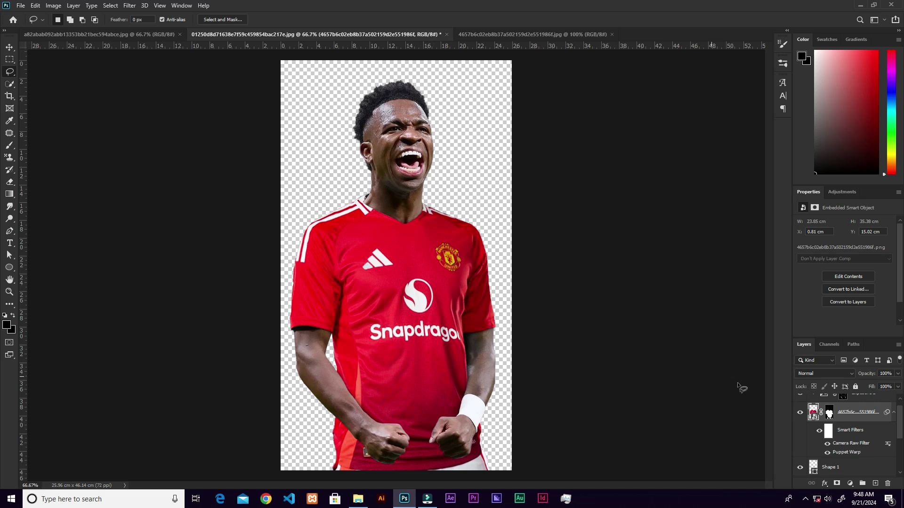
Show the original stadium background by making Layer 0 visible.
{"action": "left_click_drag", "start_coordinate": [899, 427], "coordinate": [899, 464]}
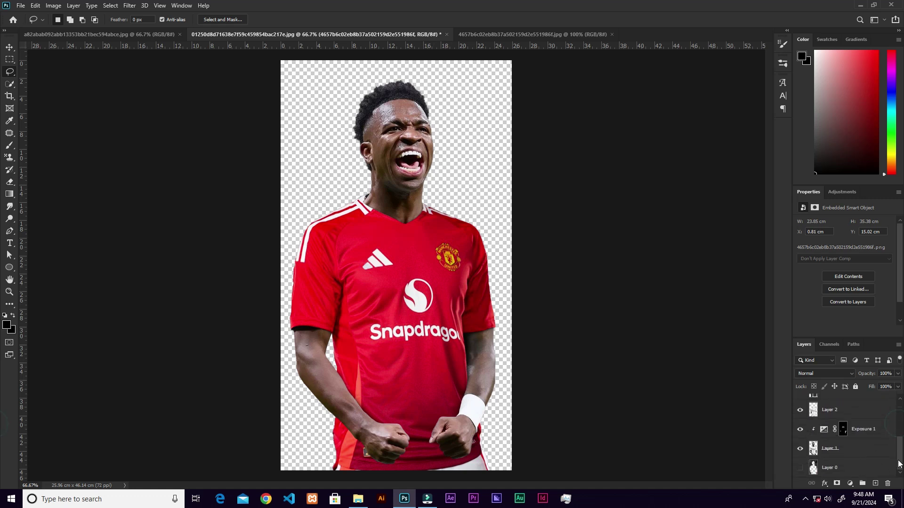
{"action": "left_click", "coordinate": [800, 467]}
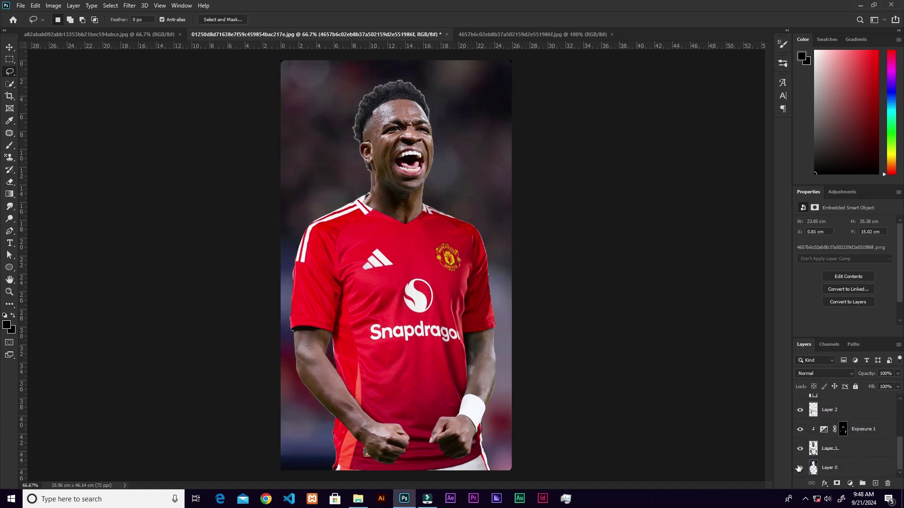
Examine the edges of the player's hair and head against the stadium background at 200% zoom.
{"action": "key", "text": "v"}
{"action": "key", "text": "ctrl+plus"}
{"action": "key", "text": "ctrl+plus"}
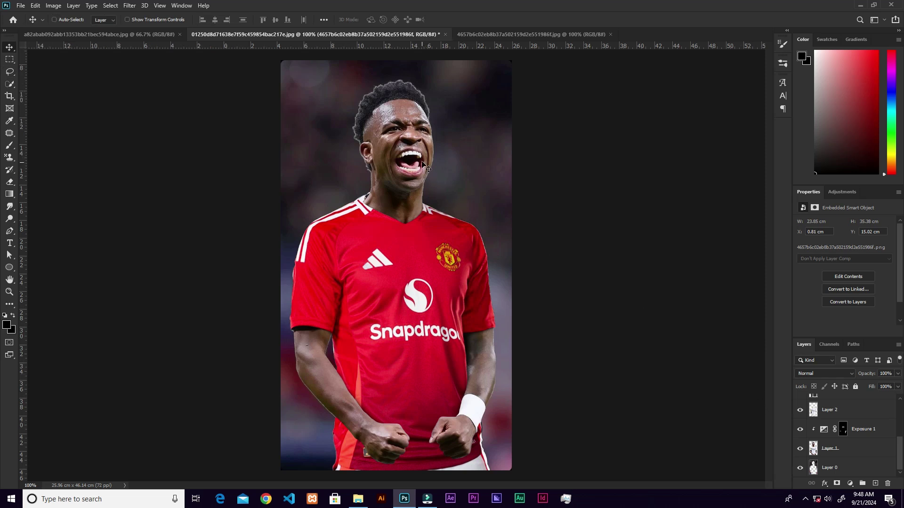
{"action": "left_click_drag", "start_coordinate": [465, 161], "coordinate": [484, 418]}
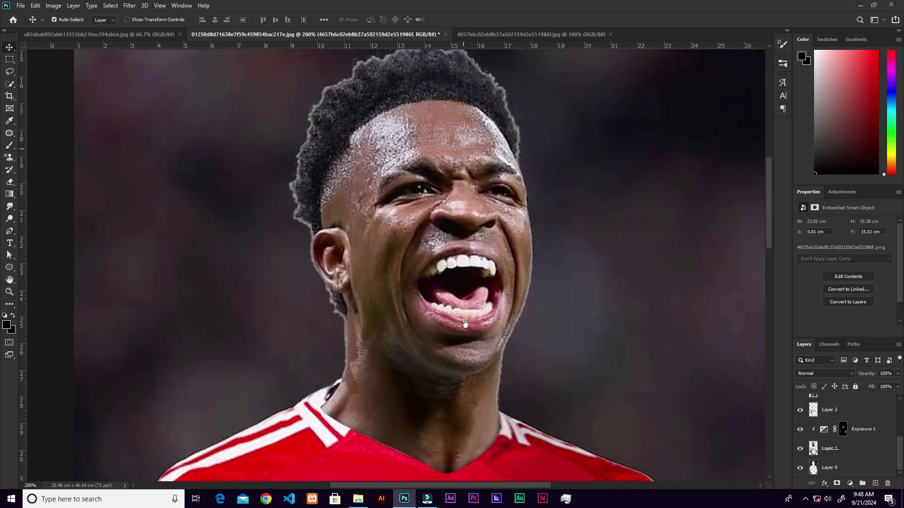
{"action": "left_click_drag", "start_coordinate": [480, 221], "coordinate": [488, 285]}
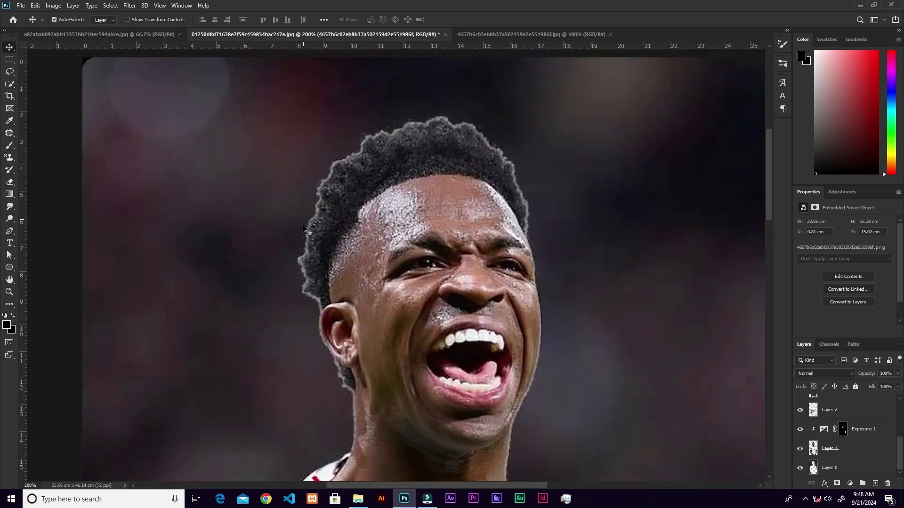
{"action": "key", "text": "ctrl+minus"}
{"action": "key", "text": "ctrl+minus"}
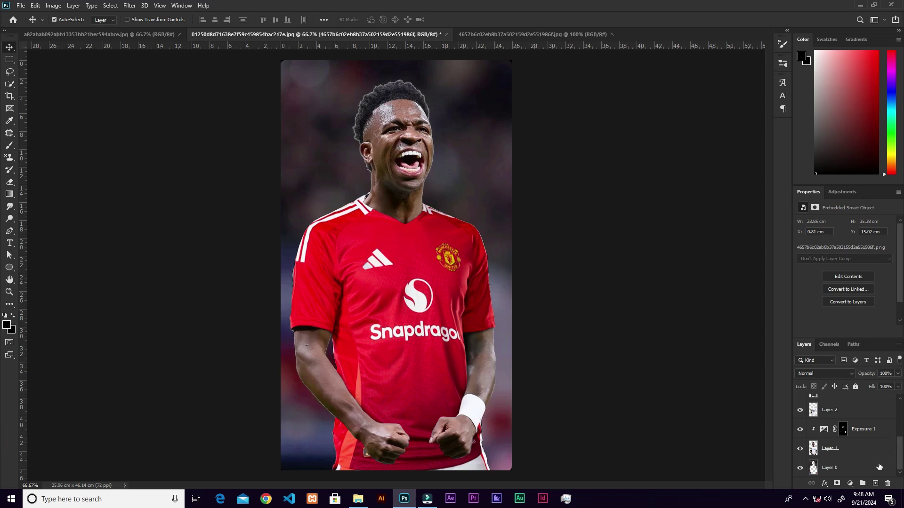
On Layer 0, draw a loose Lasso selection around the whole player, leaving a small margin of background.
{"action": "left_click", "coordinate": [828, 468]}
{"action": "left_click", "coordinate": [800, 469]}
{"action": "left_click", "coordinate": [800, 469]}
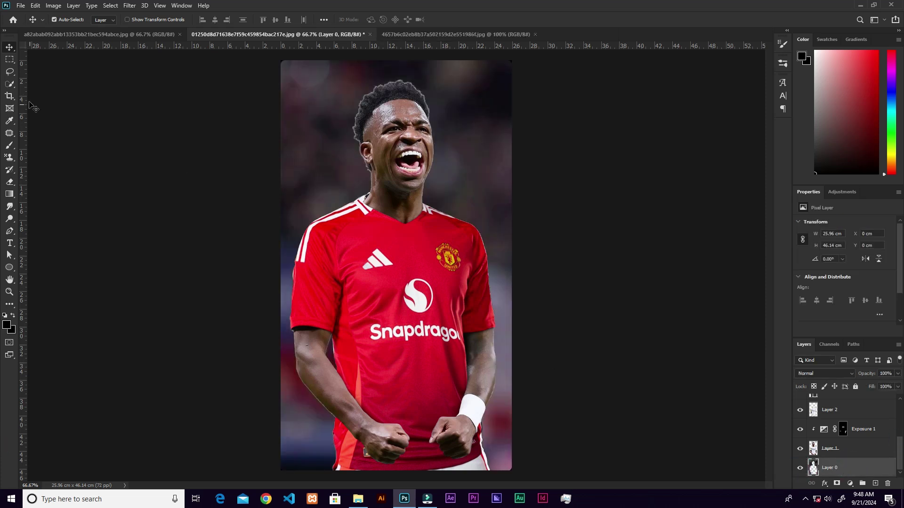
{"action": "left_click_drag", "start_coordinate": [10, 74], "coordinate": [27, 75]}
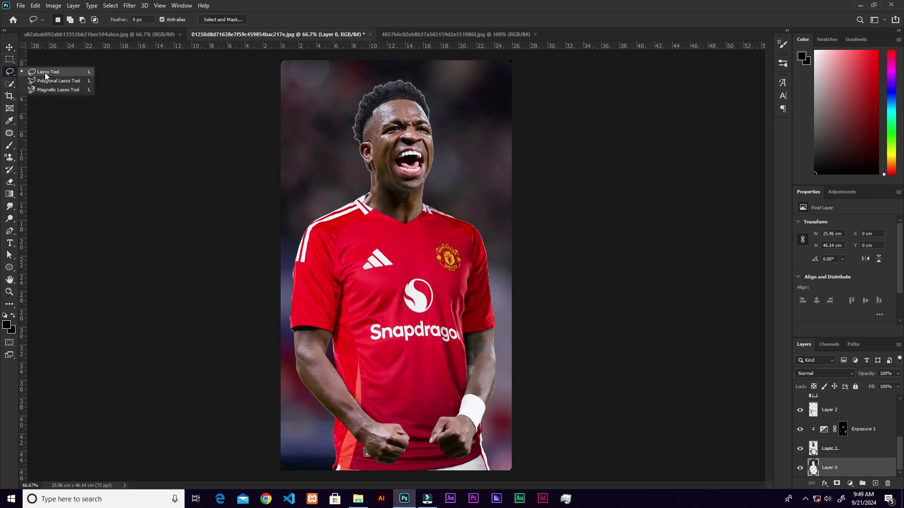
{"action": "left_click", "coordinate": [45, 73]}
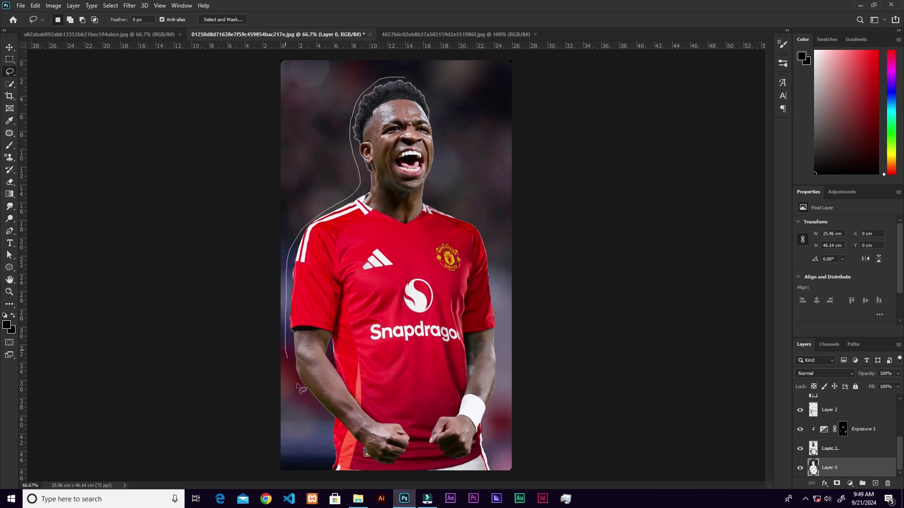
{"action": "left_click_drag", "start_coordinate": [404, 477], "coordinate": [499, 474]}
{"action": "left_click_drag", "start_coordinate": [487, 419], "coordinate": [501, 377]}
{"action": "left_click_drag", "start_coordinate": [490, 245], "coordinate": [462, 210]}
{"action": "mouse_move", "coordinate": [446, 149]}
{"action": "left_mouse_down"}
{"action": "mouse_move", "coordinate": [436, 105]}
{"action": "mouse_move", "coordinate": [403, 78]}
{"action": "left_mouse_up"}
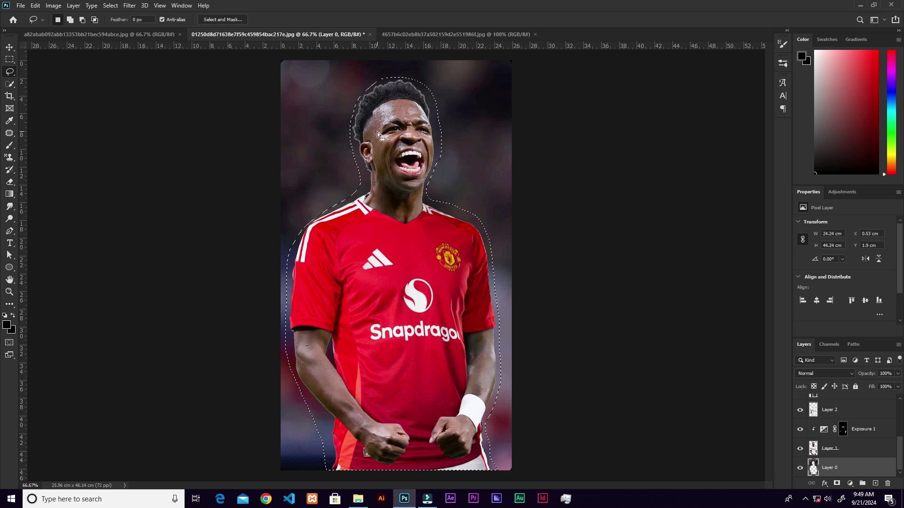
Fill the selected player area on Layer 0 with Content-Aware, using Color Adaptation, Normal mode and 100% opacity.
{"action": "right_click", "coordinate": [406, 197]}
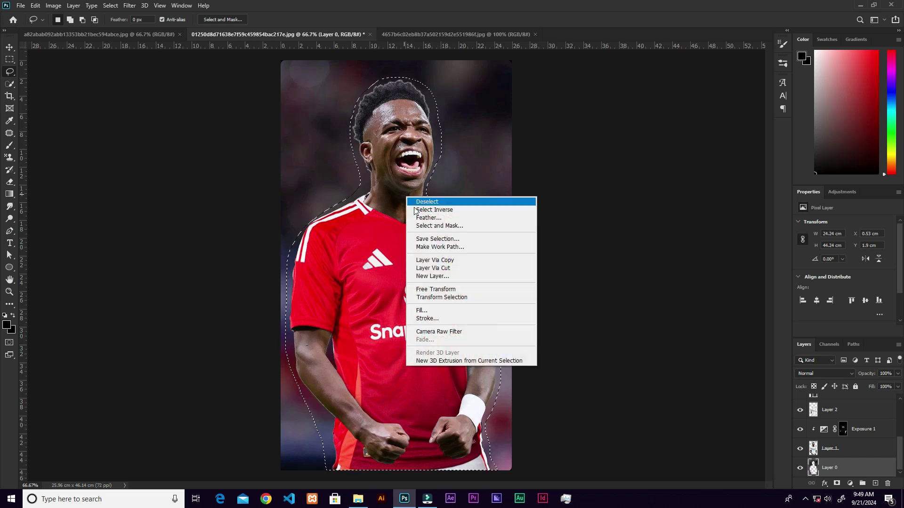
{"action": "left_click", "coordinate": [439, 313]}
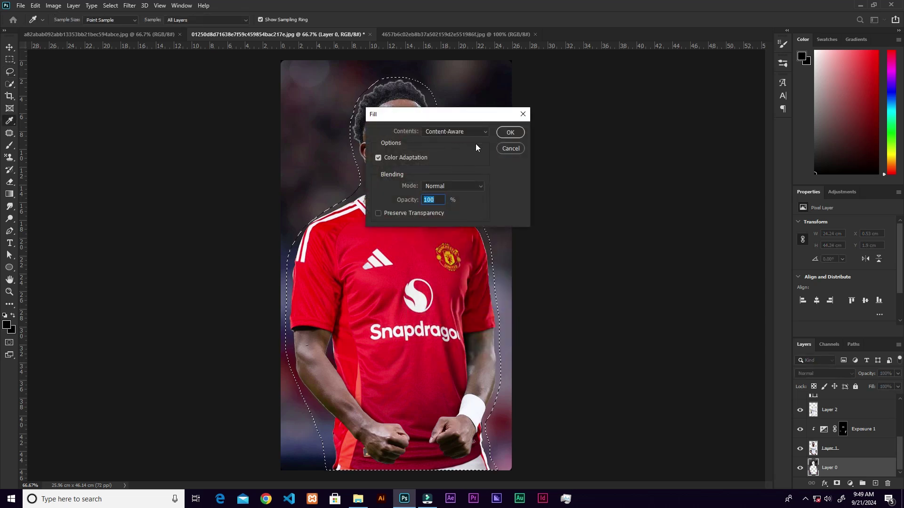
{"action": "left_click", "coordinate": [474, 129]}
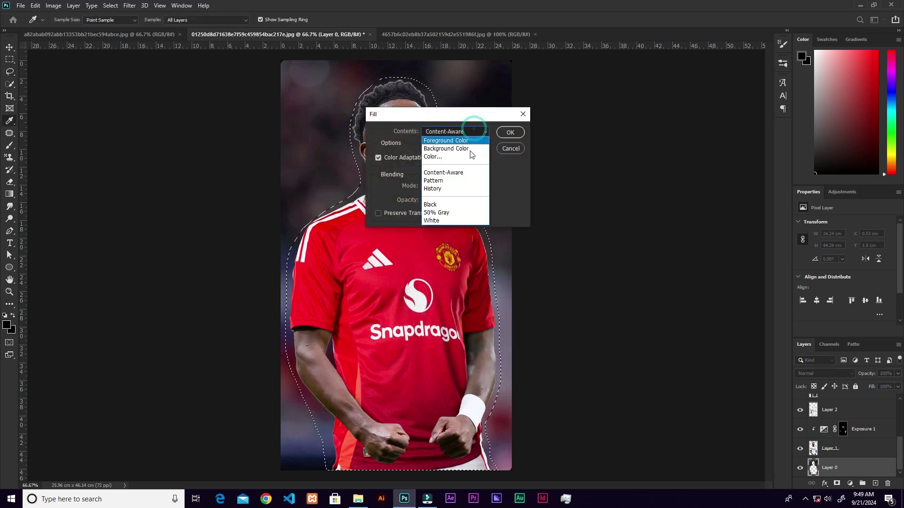
{"action": "left_click", "coordinate": [454, 173]}
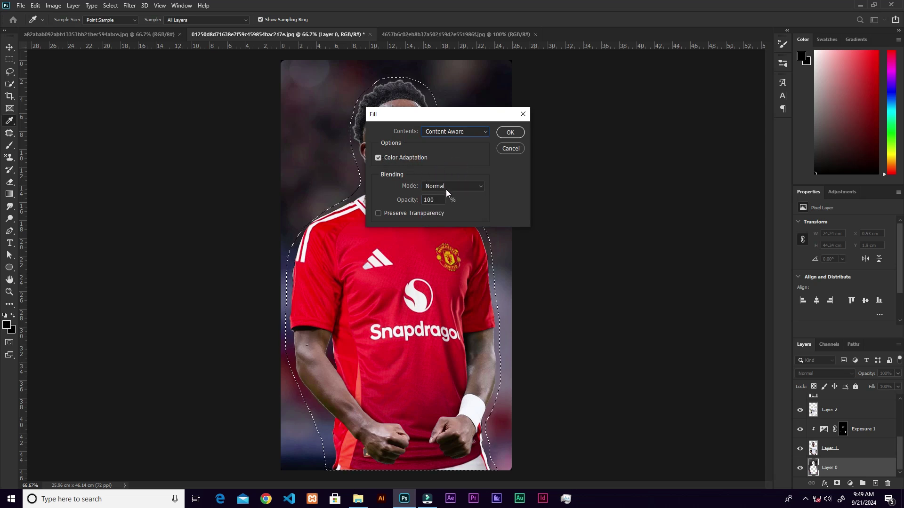
{"action": "left_click", "coordinate": [509, 133]}
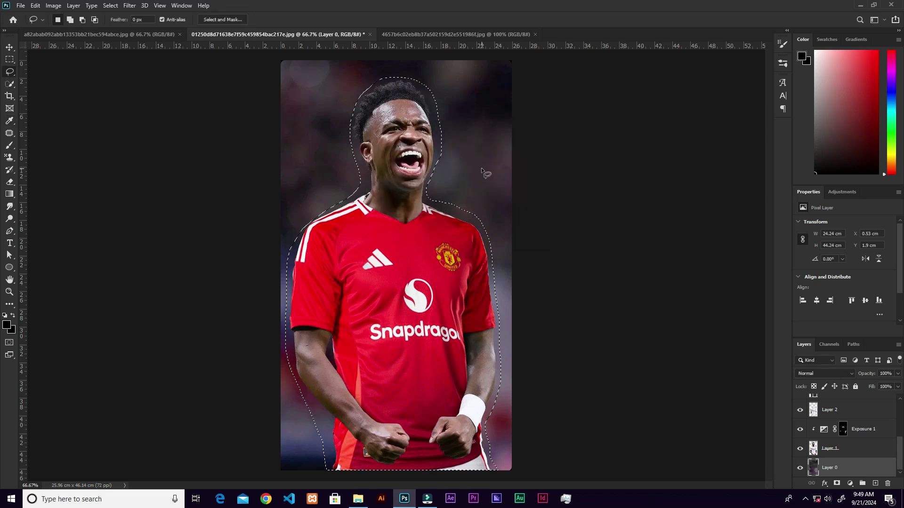
Compare the player's outline with and without the background fill, keep the fill, and clear the selection.
{"action": "key", "text": "ctrl+plus"}
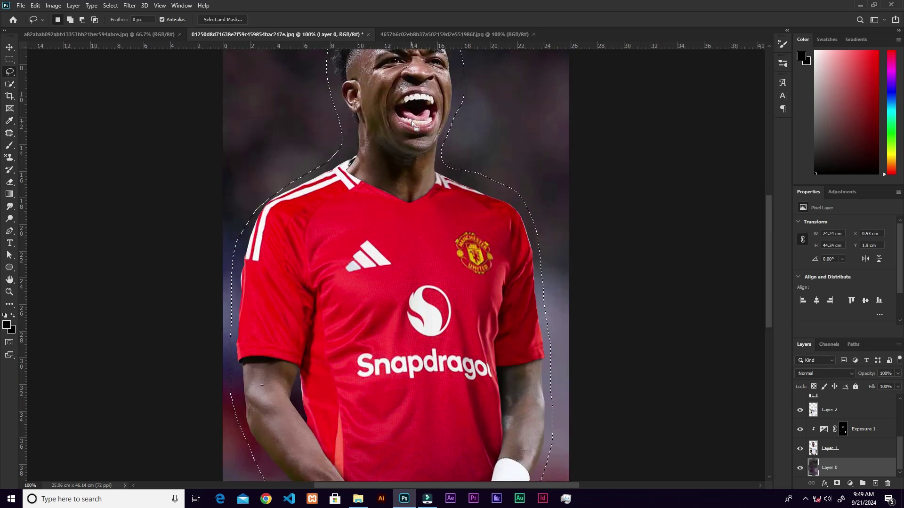
{"action": "left_click_drag", "start_coordinate": [417, 133], "coordinate": [432, 293]}
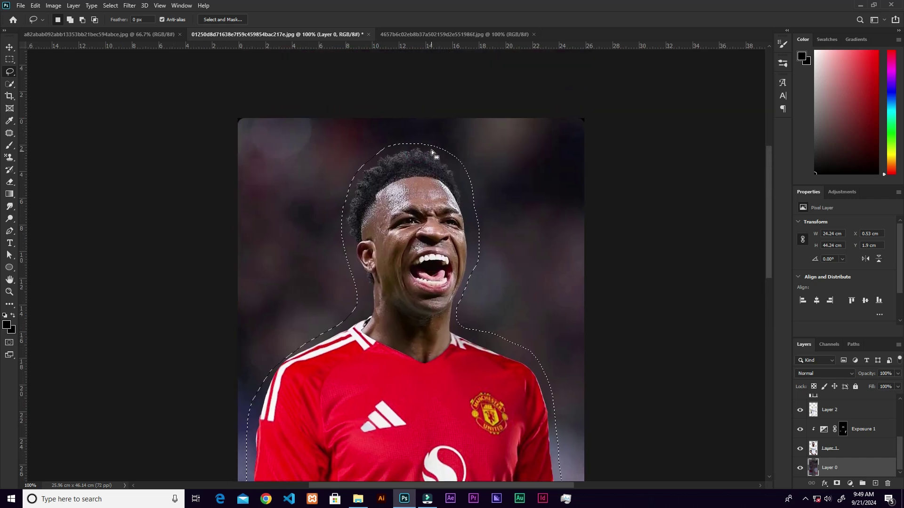
{"action": "key", "text": "ctrl+z"}
{"action": "key", "text": "ctrl+shift+z"}
{"action": "key", "text": "ctrl+z"}
{"action": "key", "text": "ctrl+shift+z"}
{"action": "key", "text": "ctrl+minus"}
{"action": "key", "text": "ctrl+minus"}
{"action": "key", "text": "ctrl+d"}
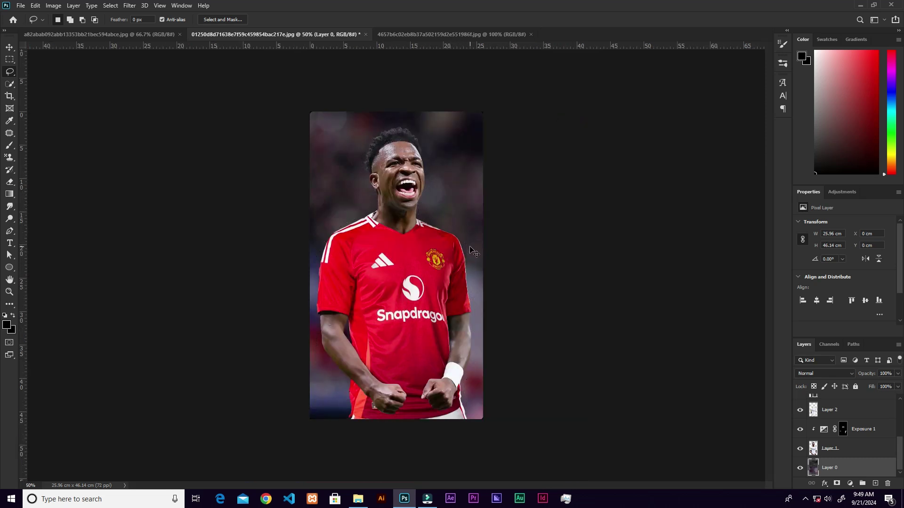
{"action": "key", "text": "v"}
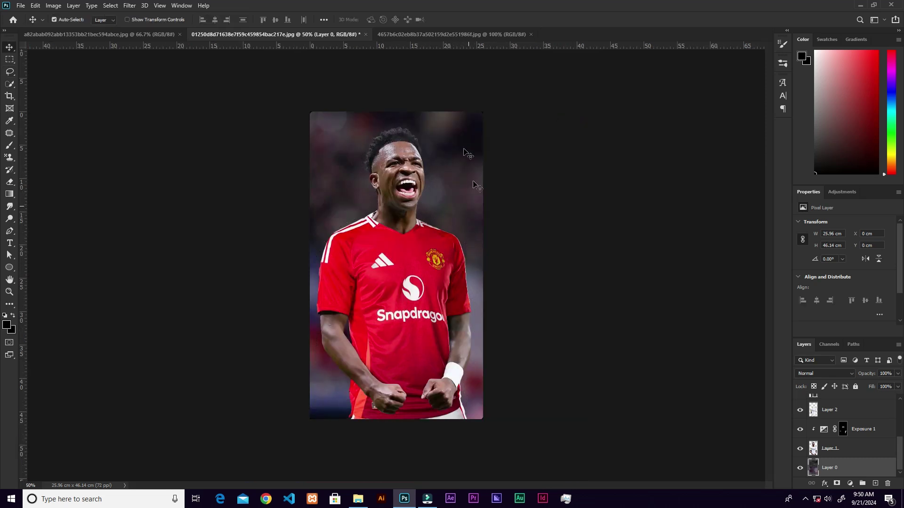